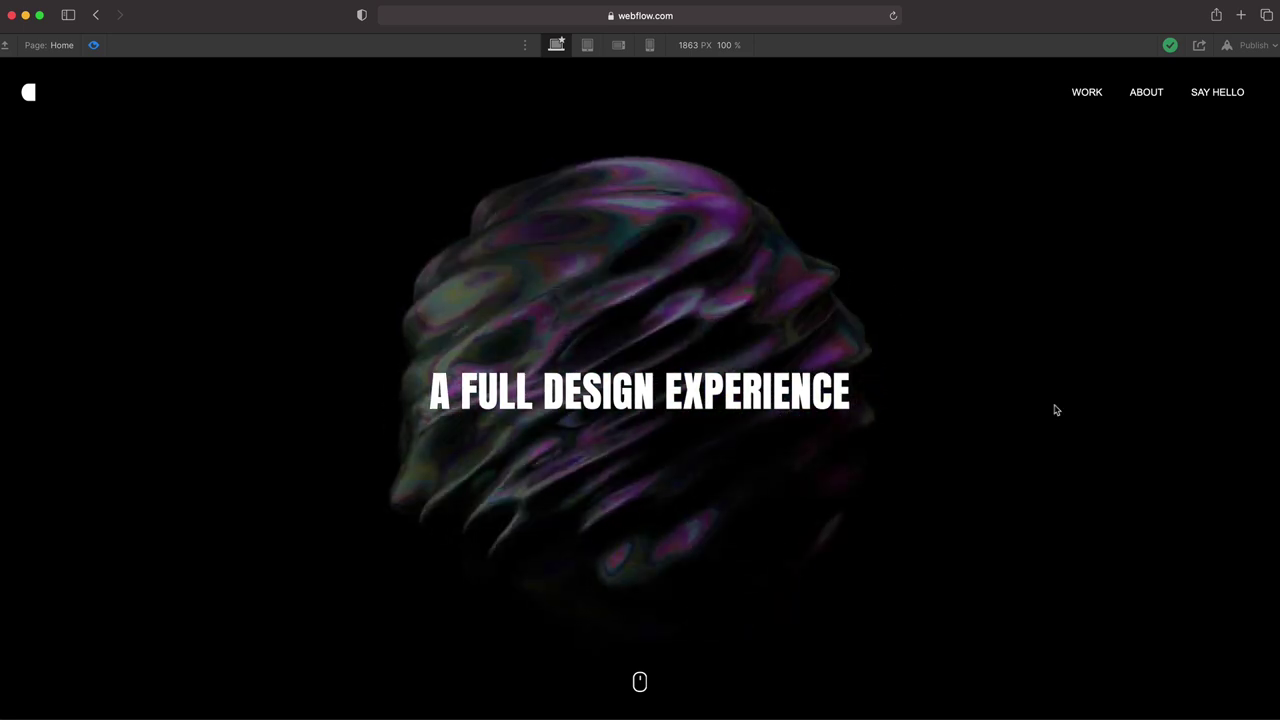
Leave preview and insert a new Div Block into the page
click(93, 45)
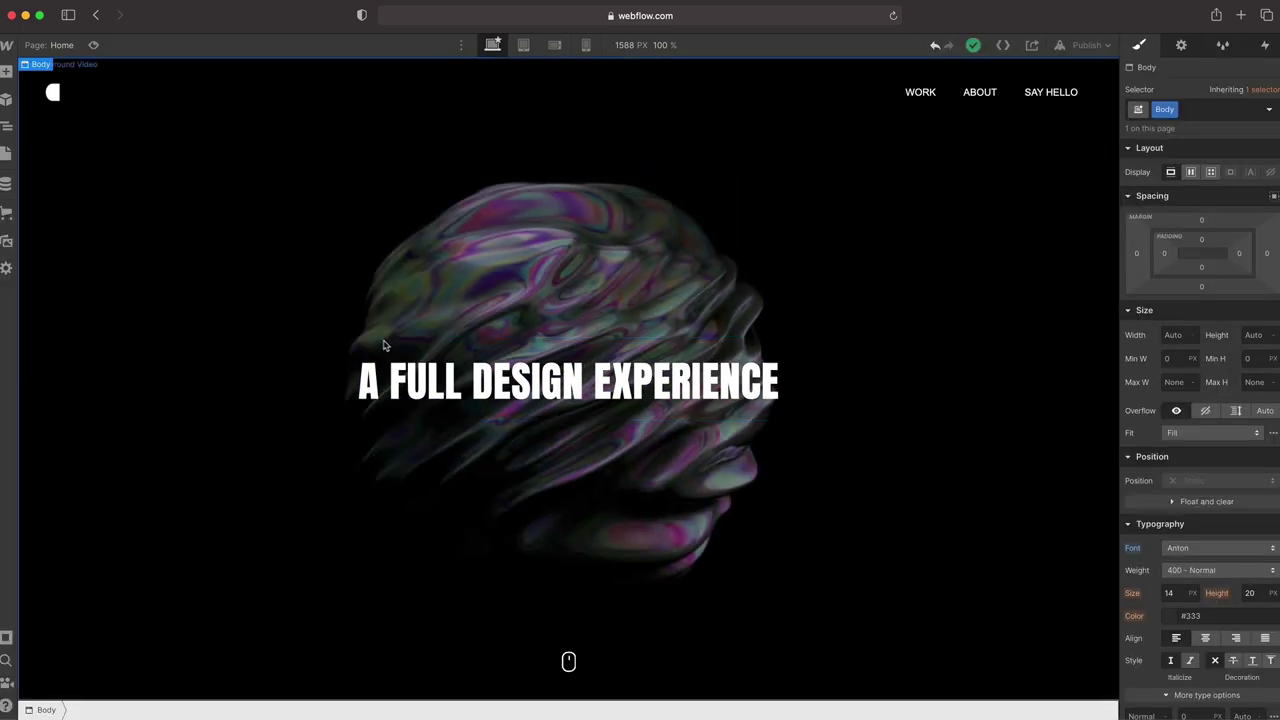
click(305, 47)
key(super+e)
text(div)
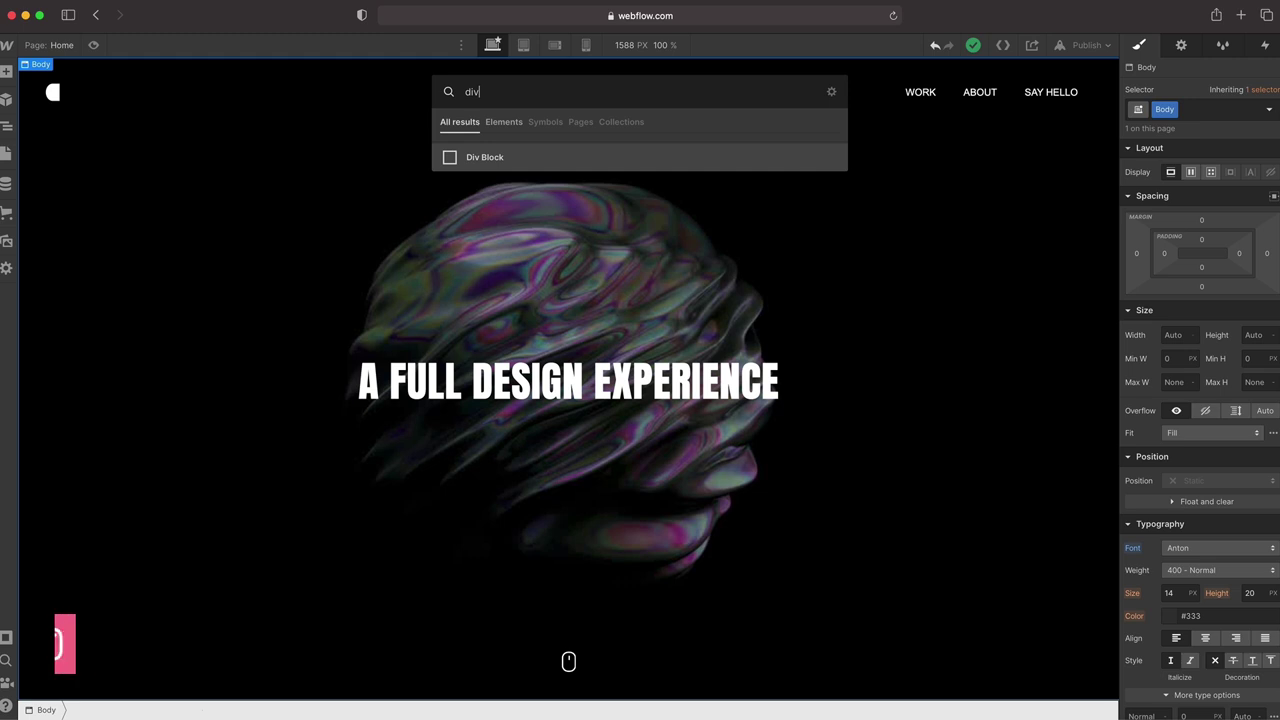
key(Return)
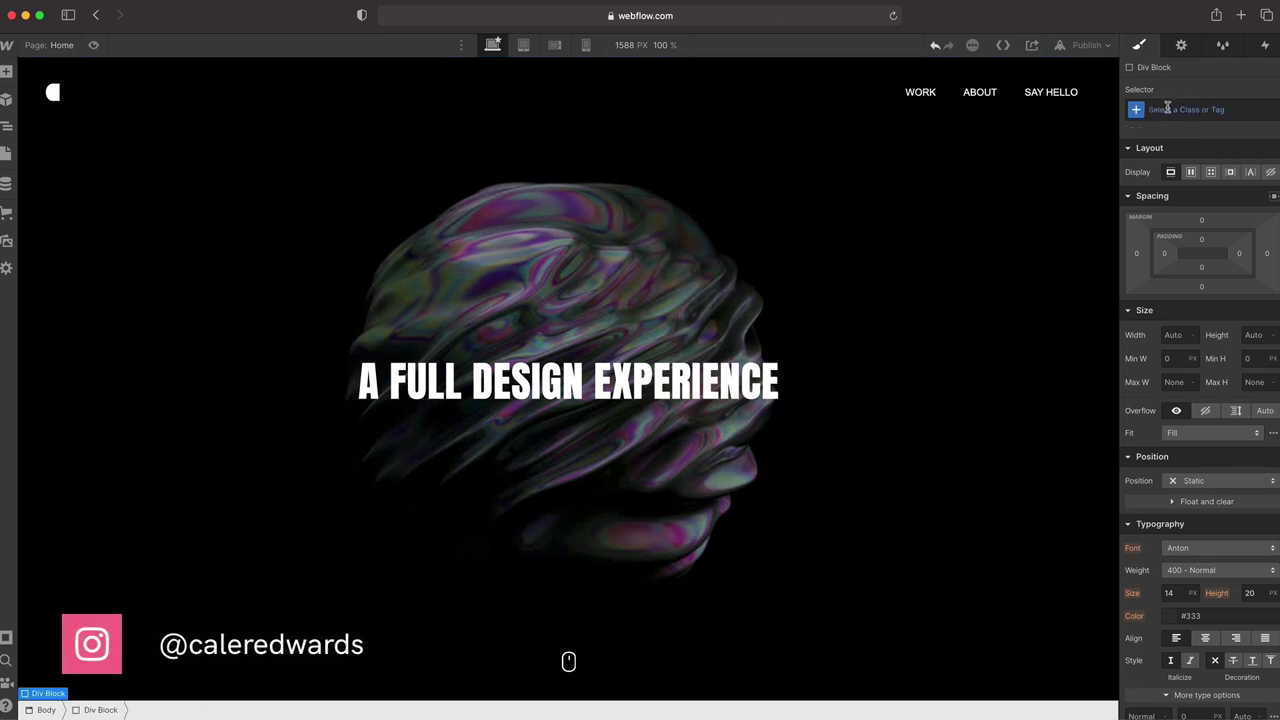
Give the div the class cursor-wrapper and move it to the top of Body
click(1167, 101)
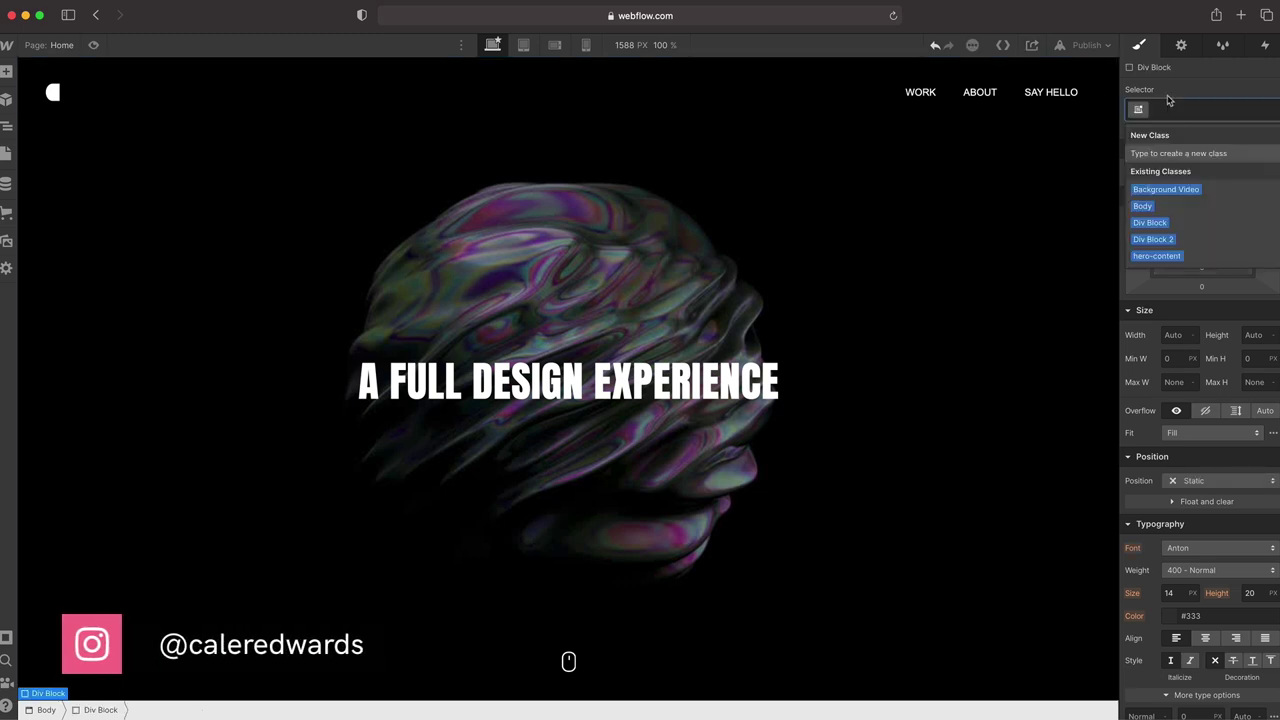
text(cursor-wrapper)
key(Return)
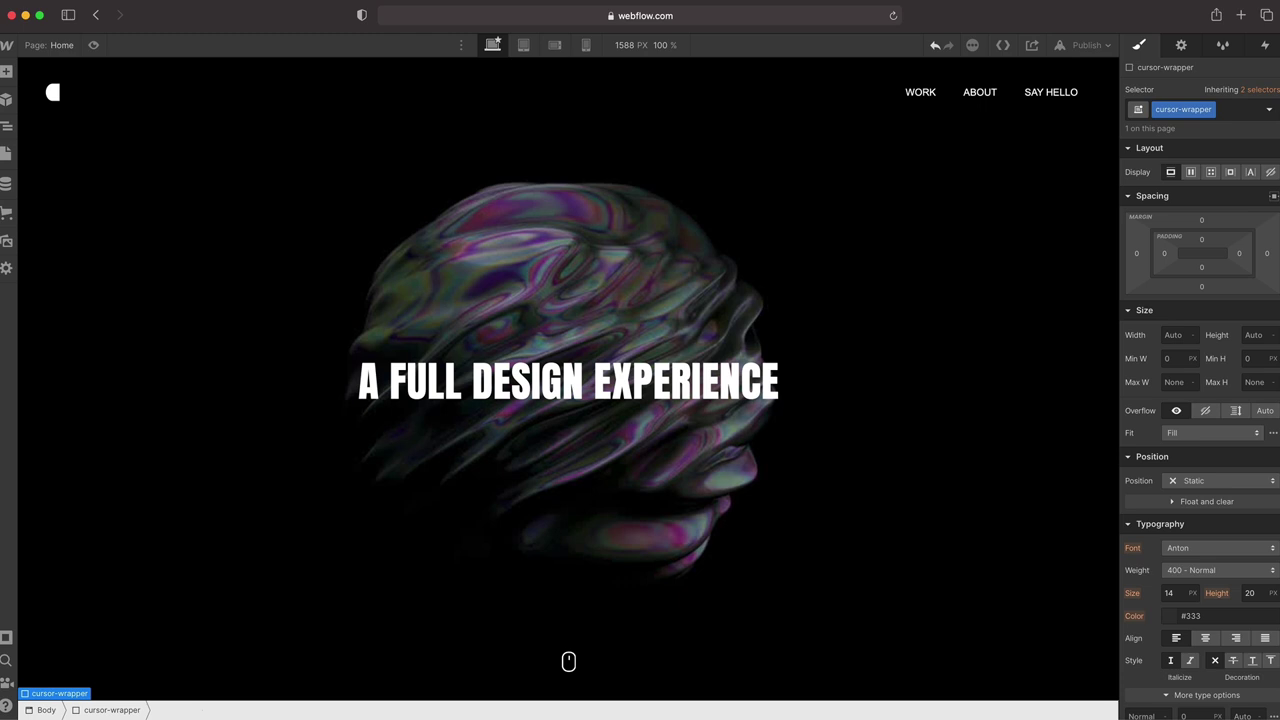
click(7, 126)
drag(88, 164, 50, 106)
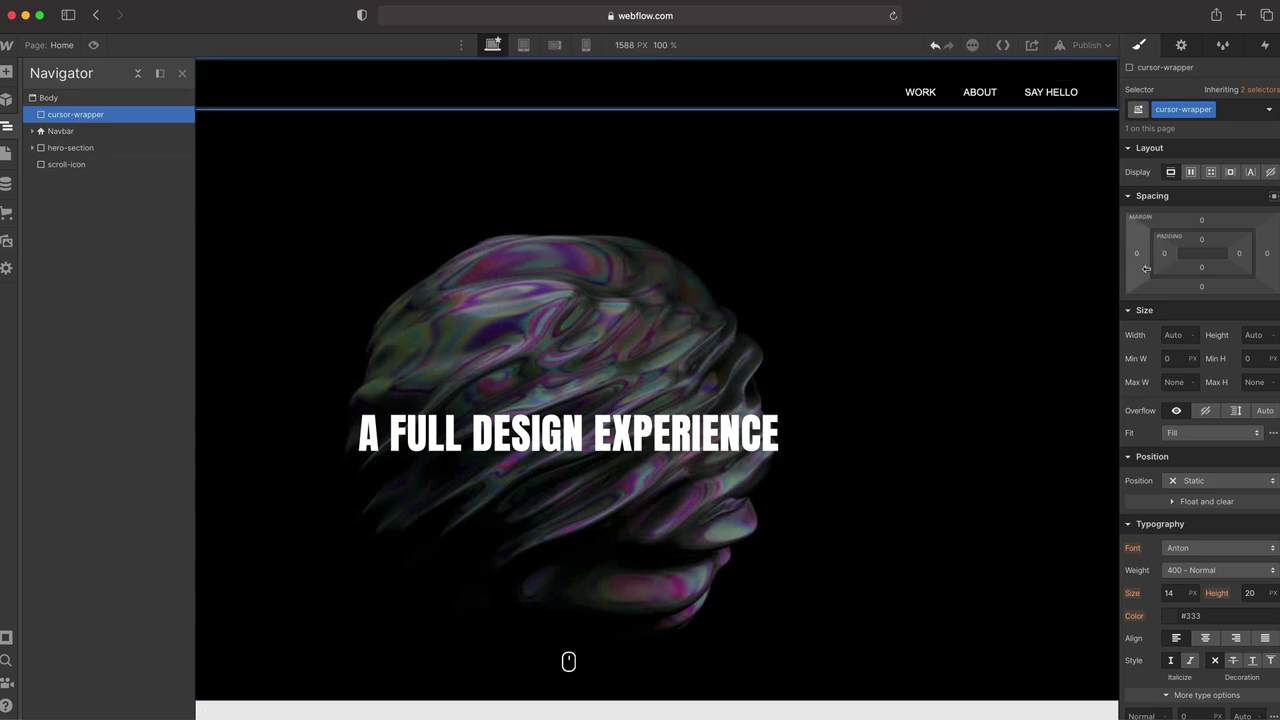
Make cursor-wrapper Fixed with the Full preset and z-index 100
click(1188, 481)
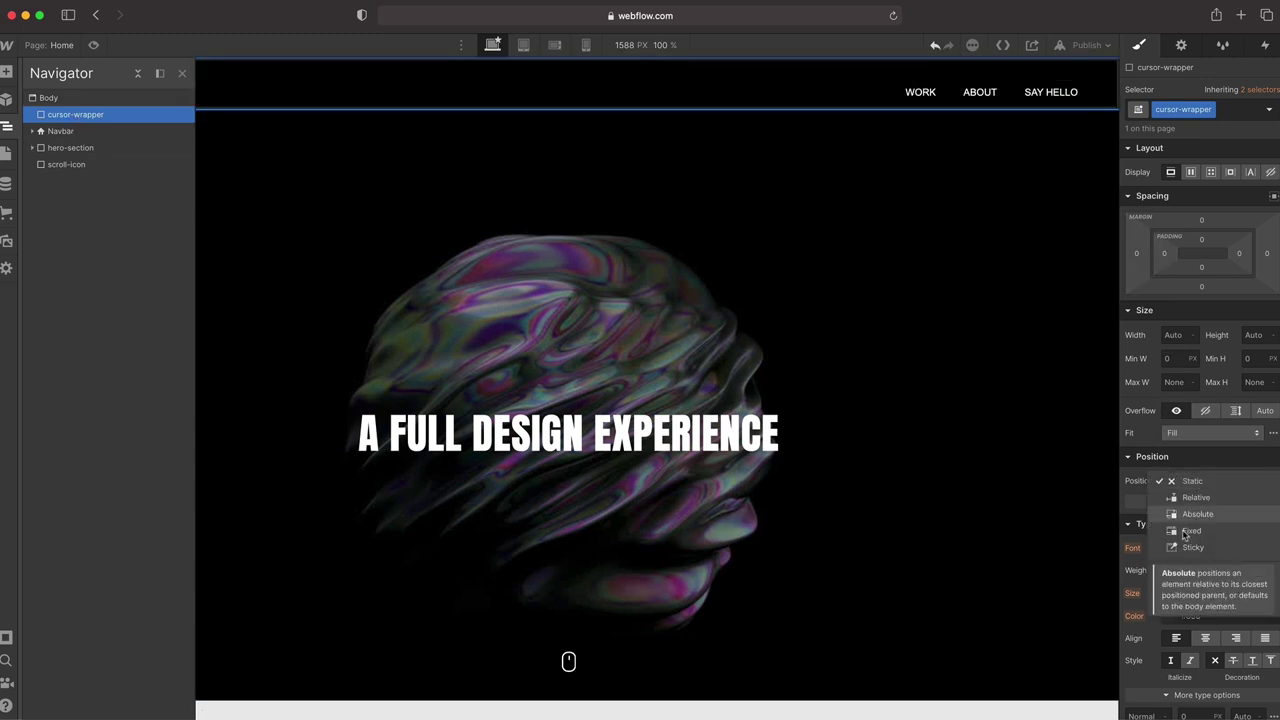
click(1192, 531)
click(1273, 501)
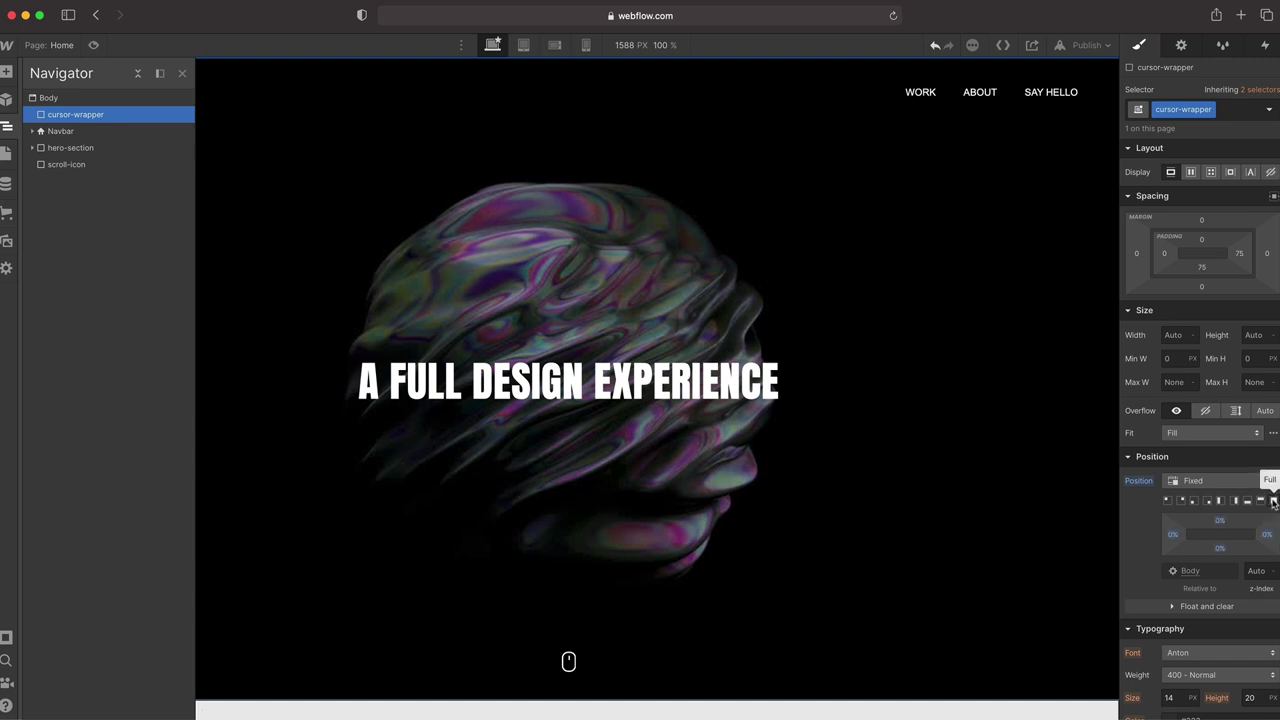
click(1259, 571)
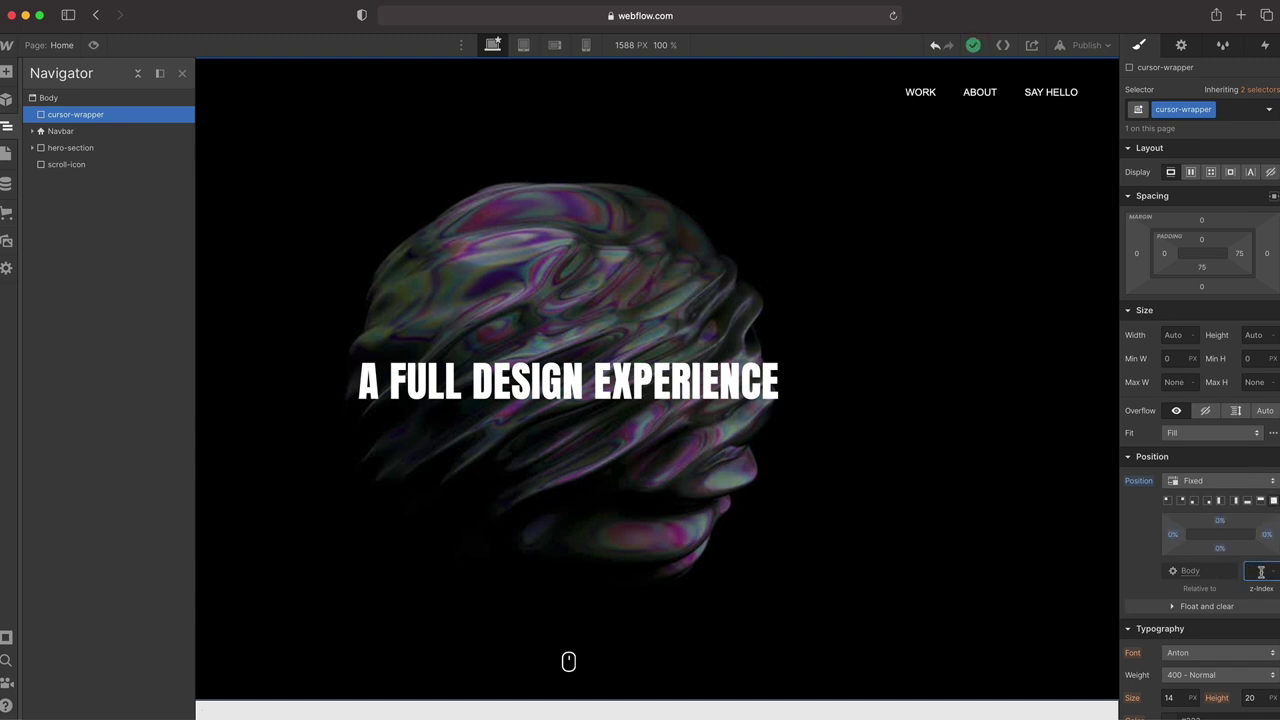
text(100)
Set cursor-wrapper to Flex display with children centred vertically and horizontally
click(1191, 171)
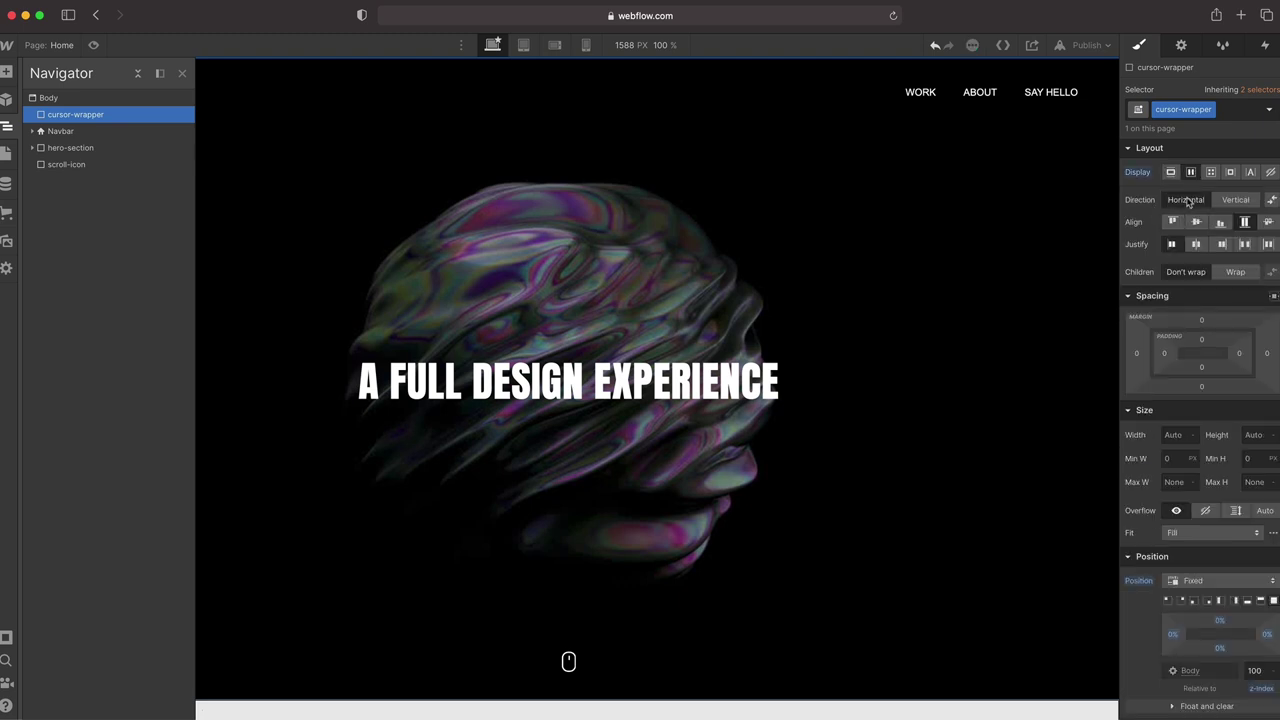
click(1196, 222)
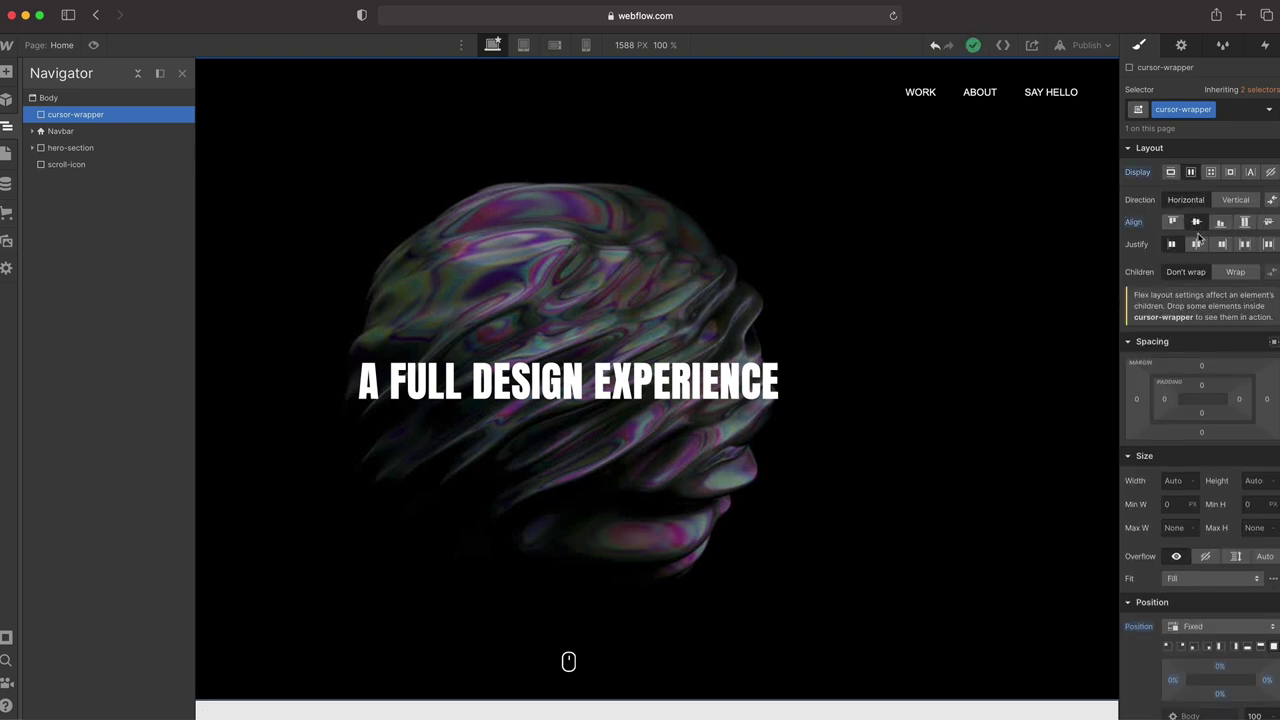
click(1197, 245)
Insert a Div Block inside cursor-wrapper and give it the class cursor
key(super+e)
text(div)
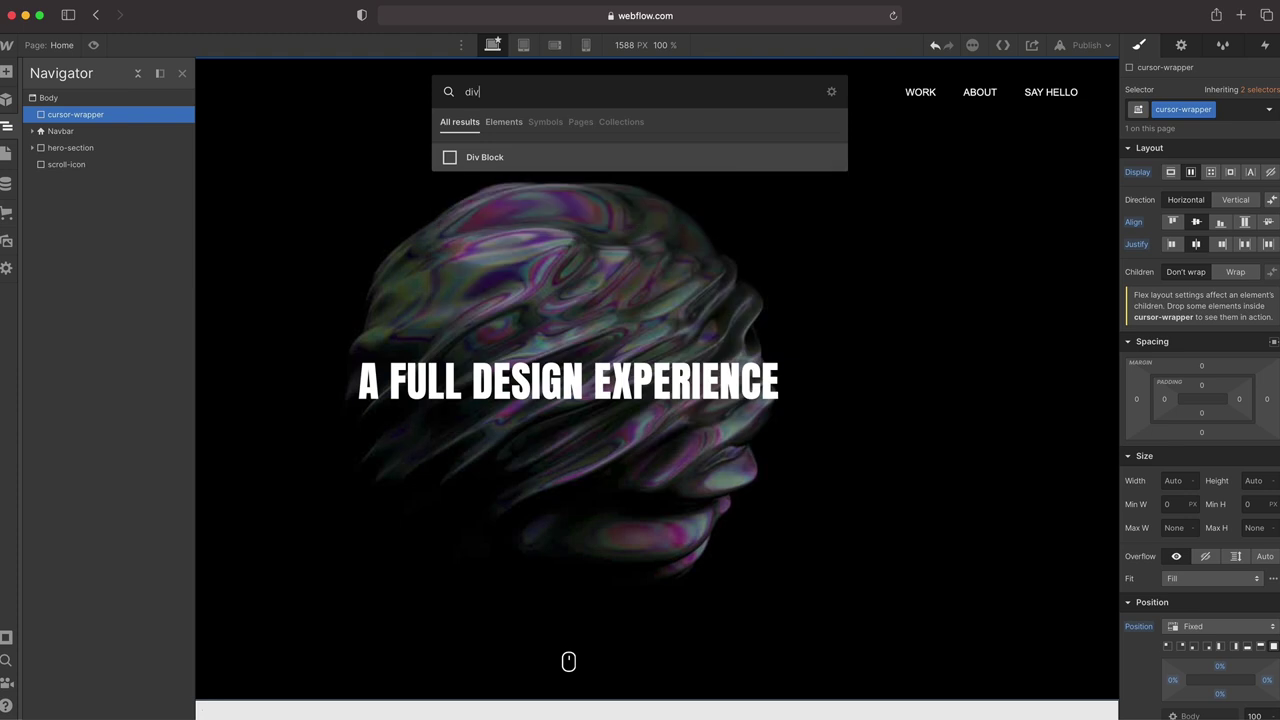
key(Return)
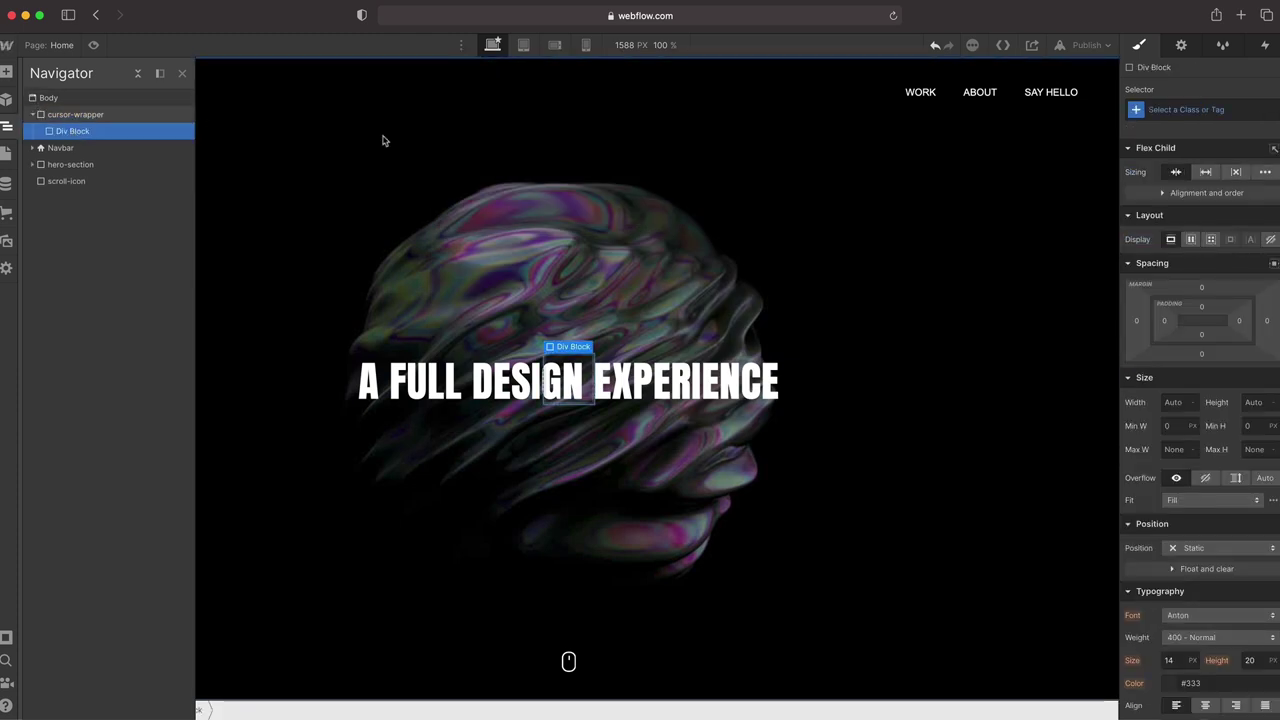
click(1205, 112)
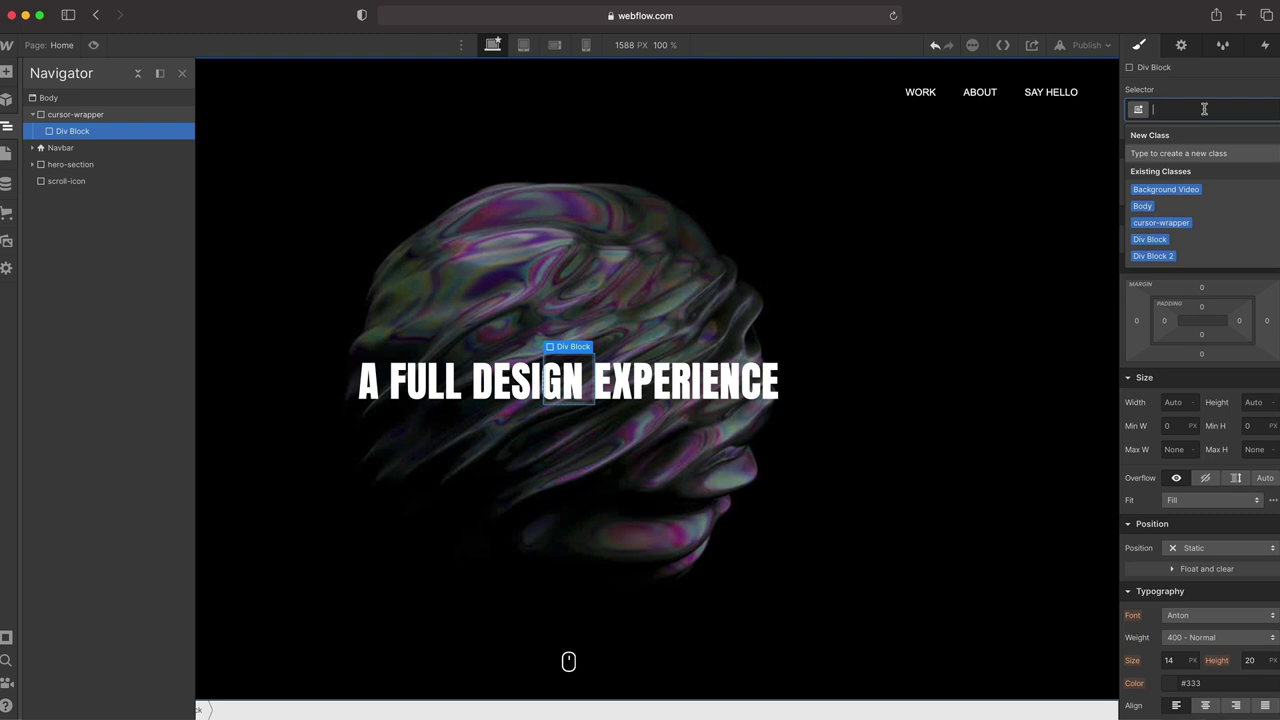
text(cursor)
key(Return)
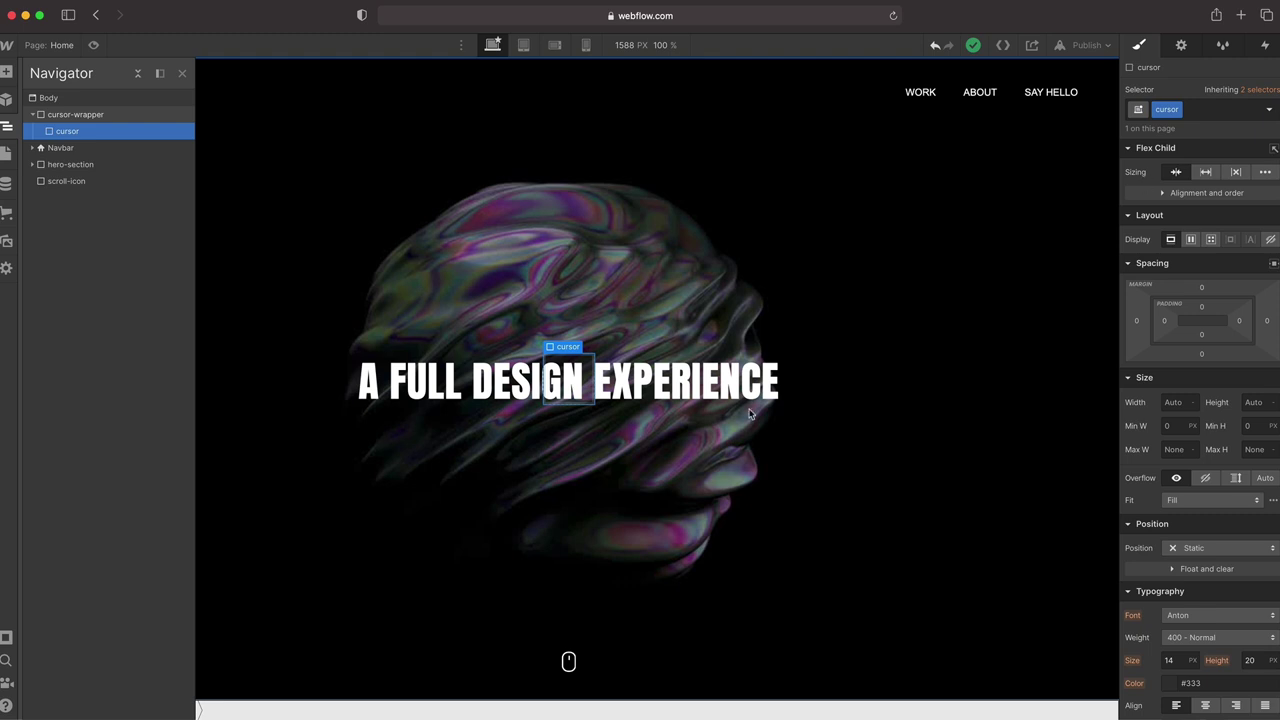
Set the cursor element's size to 20 px
click(1180, 400)
text(20)
key(Tab)
text(20)
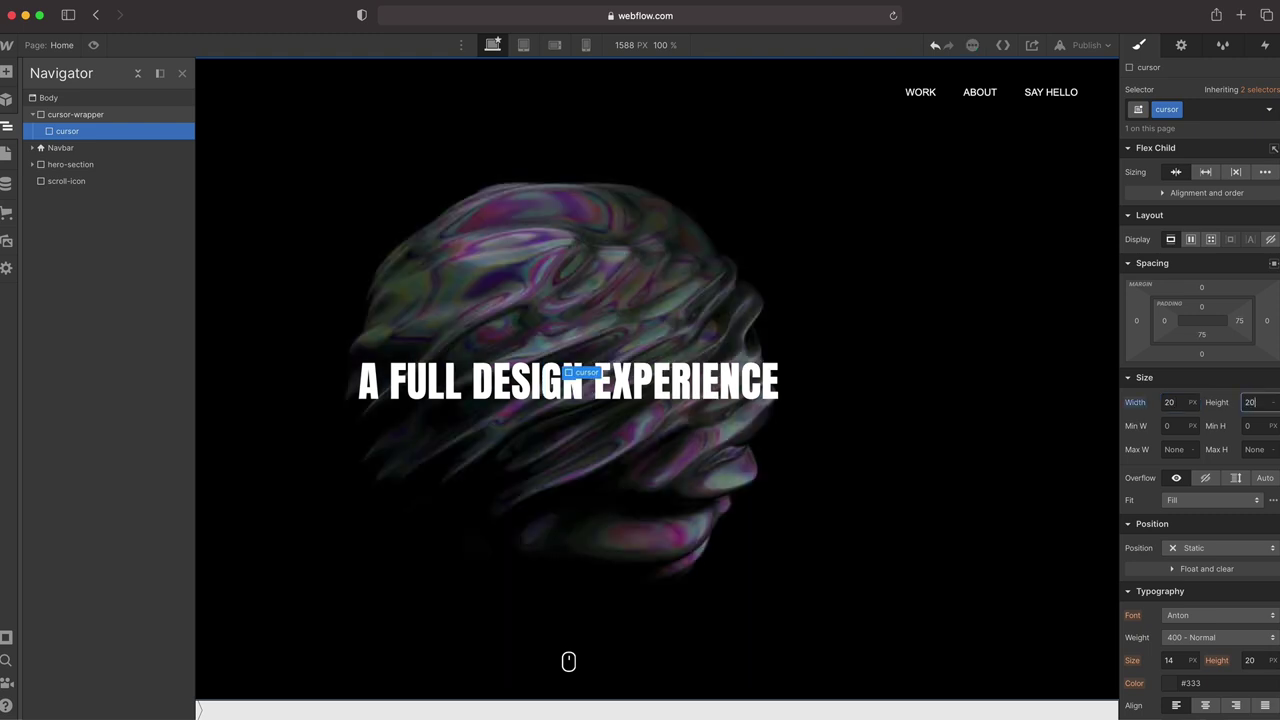
scroll(1200, 400, down, 10)
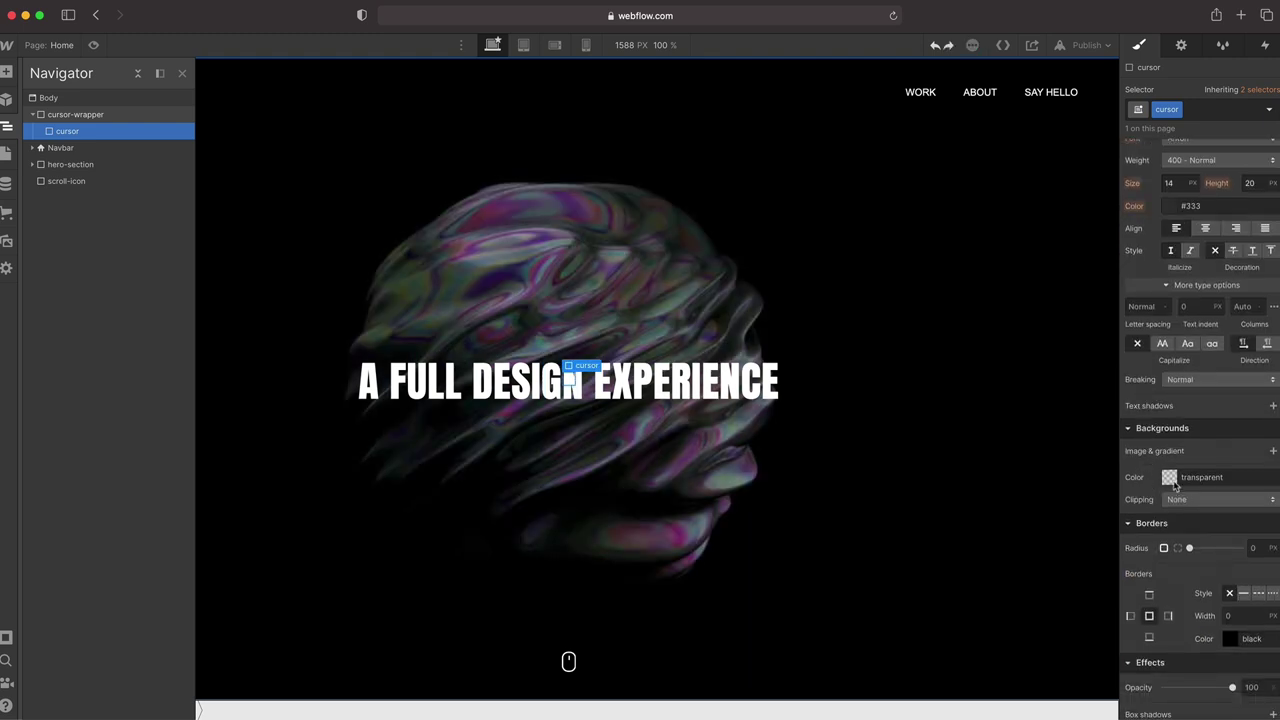
Give the cursor a blue #0019ff background and a 100% corner radius
click(1172, 478)
drag(1210, 608, 1226, 608)
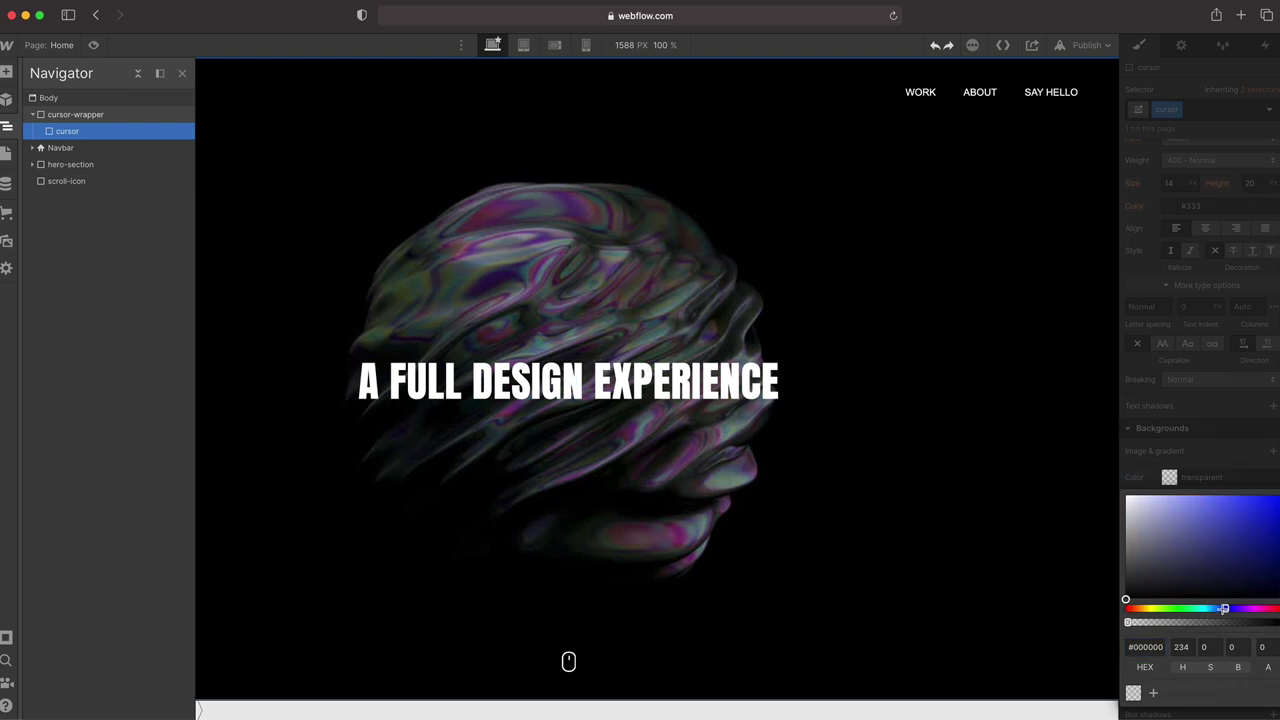
click(1243, 528)
click(1261, 546)
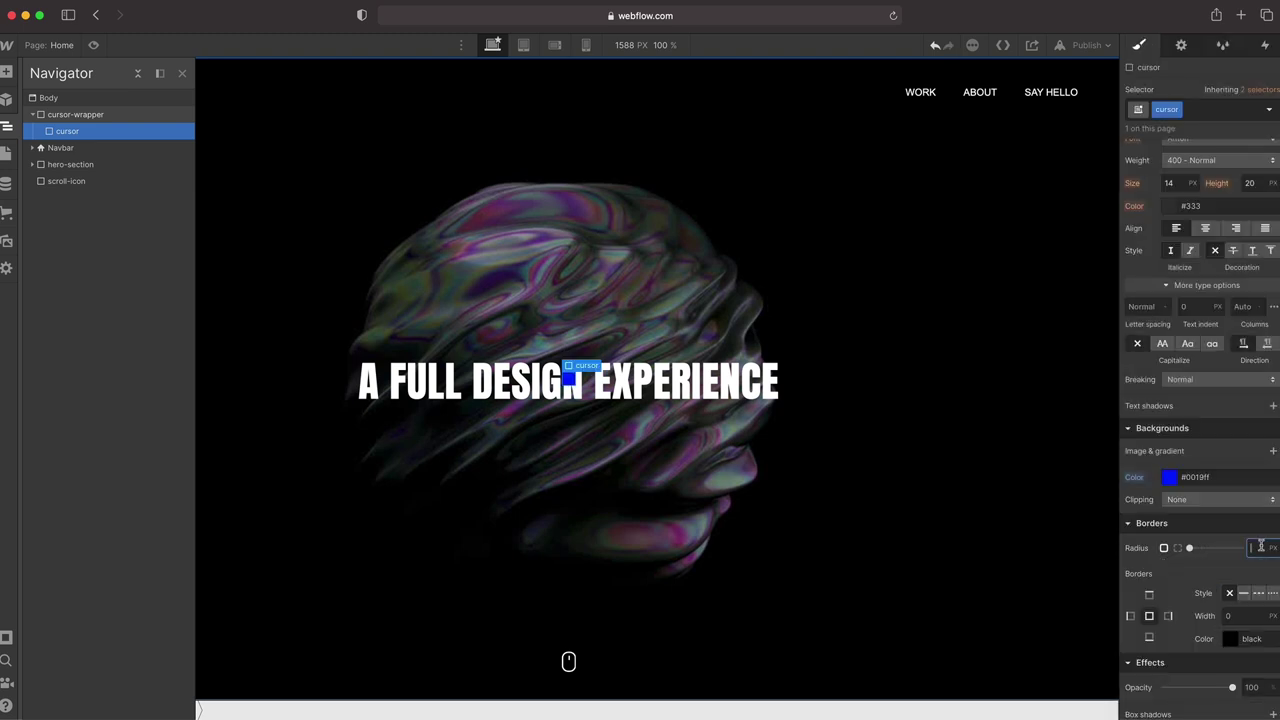
text(100%)
key(Return)
Add a Mouse move in viewport page trigger with Play mouse animation, creating a new animation
click(1267, 45)
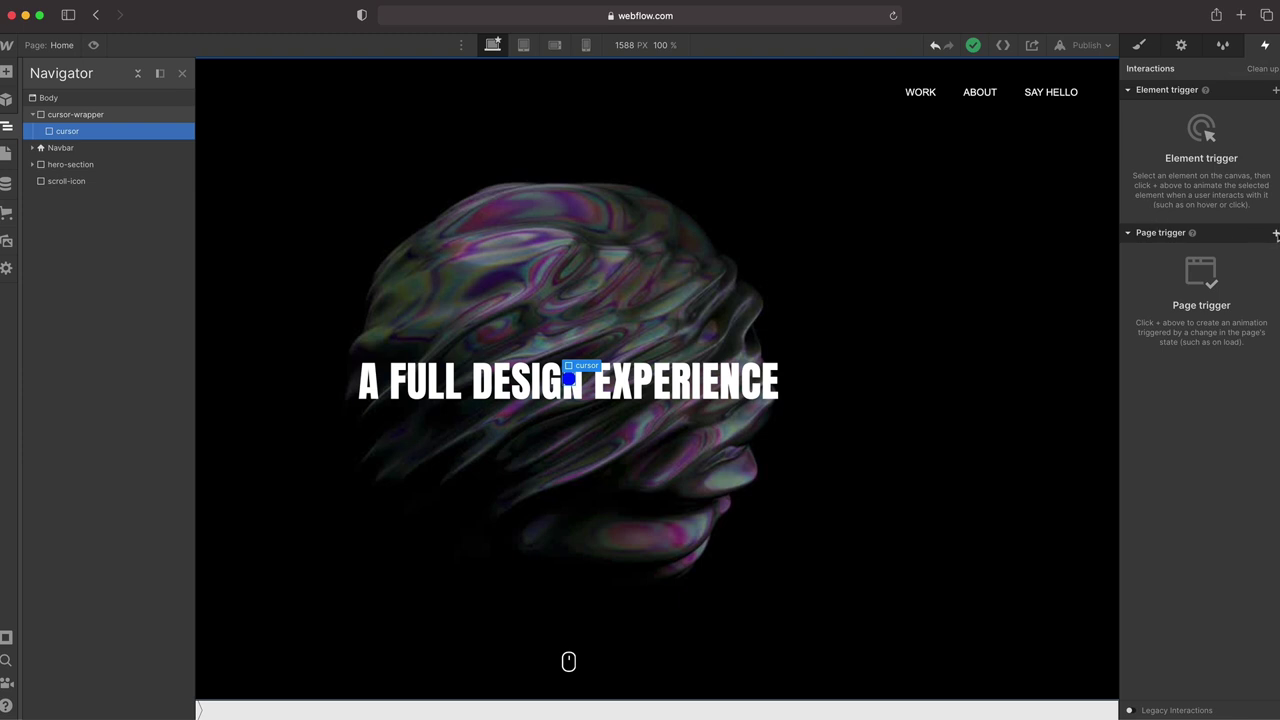
click(1275, 233)
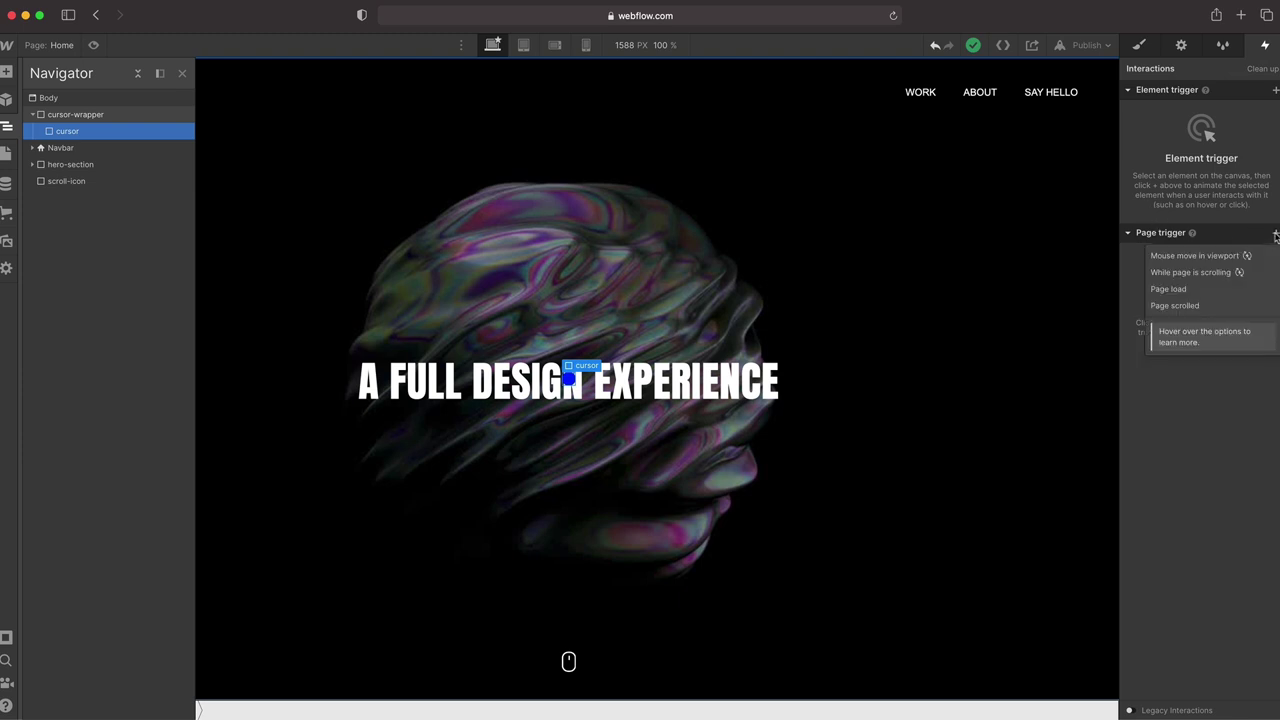
click(1222, 261)
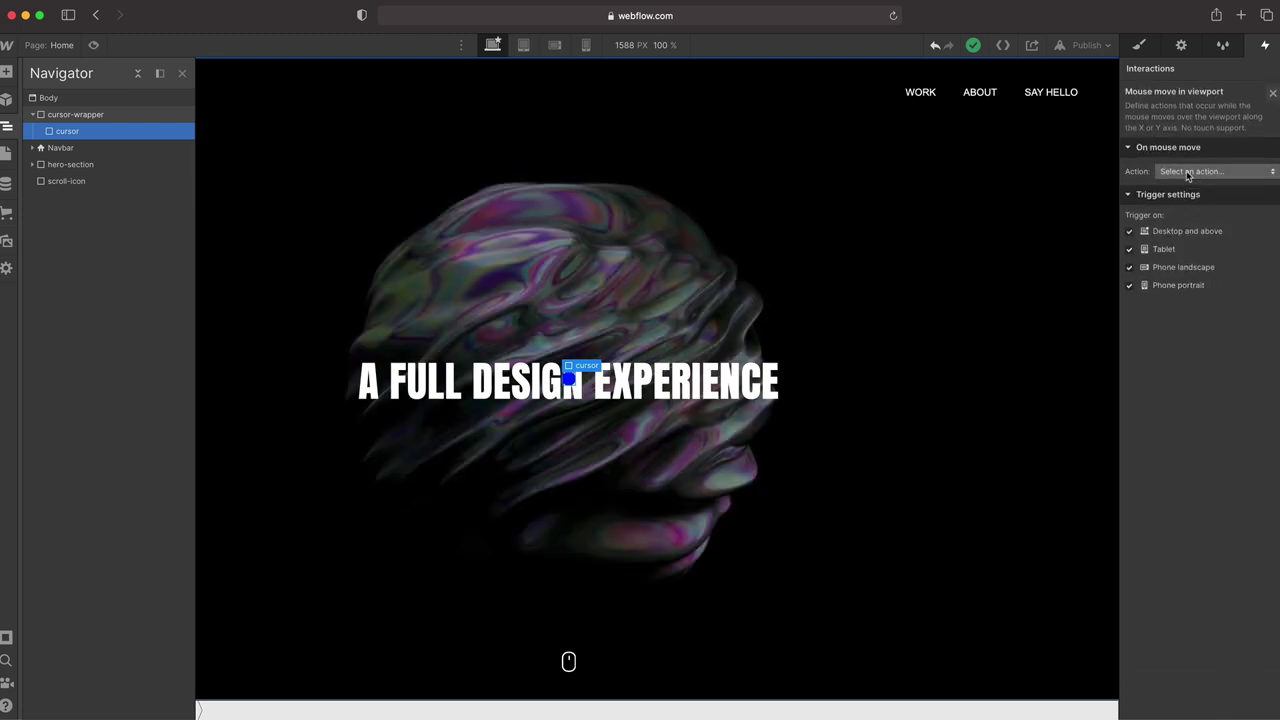
click(1192, 175)
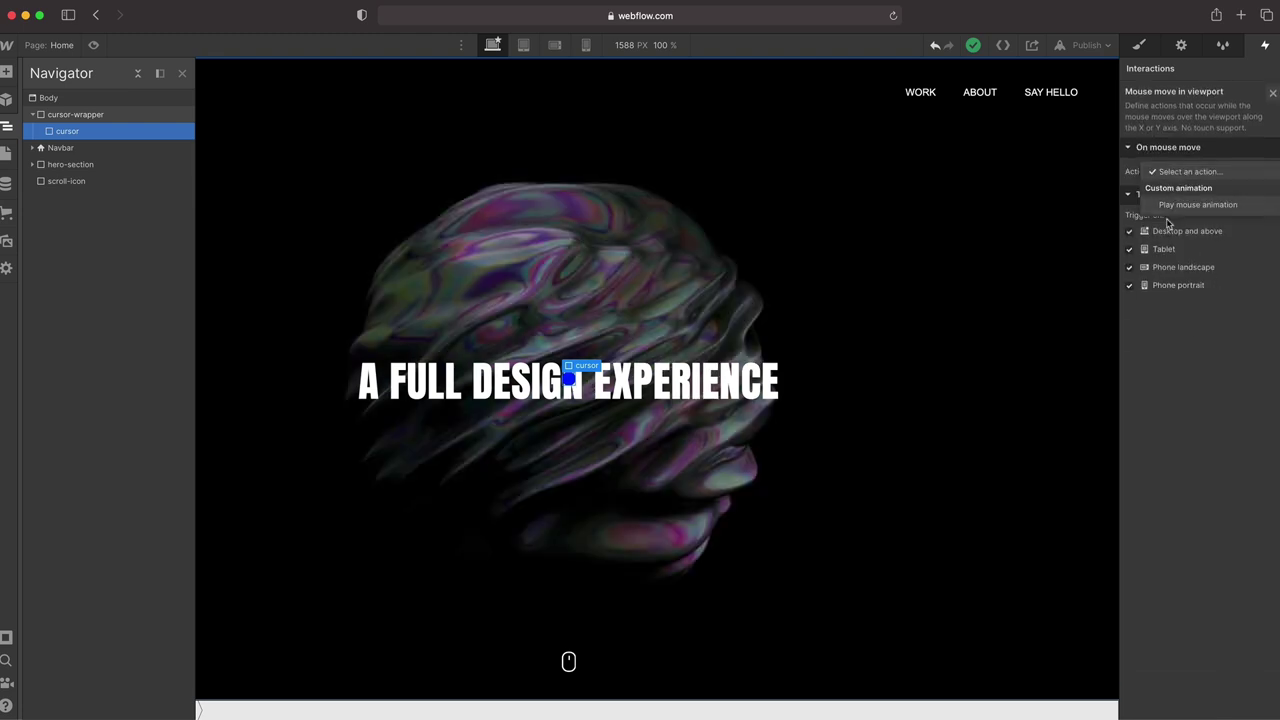
click(1199, 206)
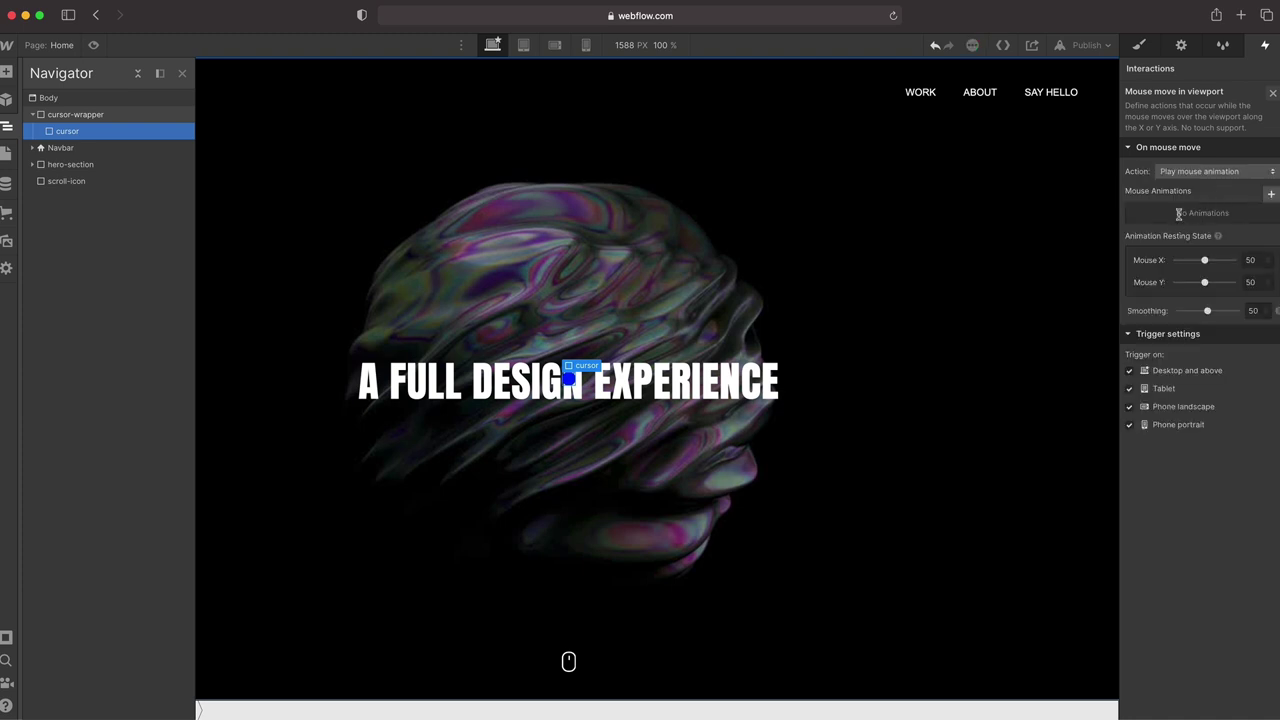
click(1271, 194)
scroll(1240, 210, down, 1)
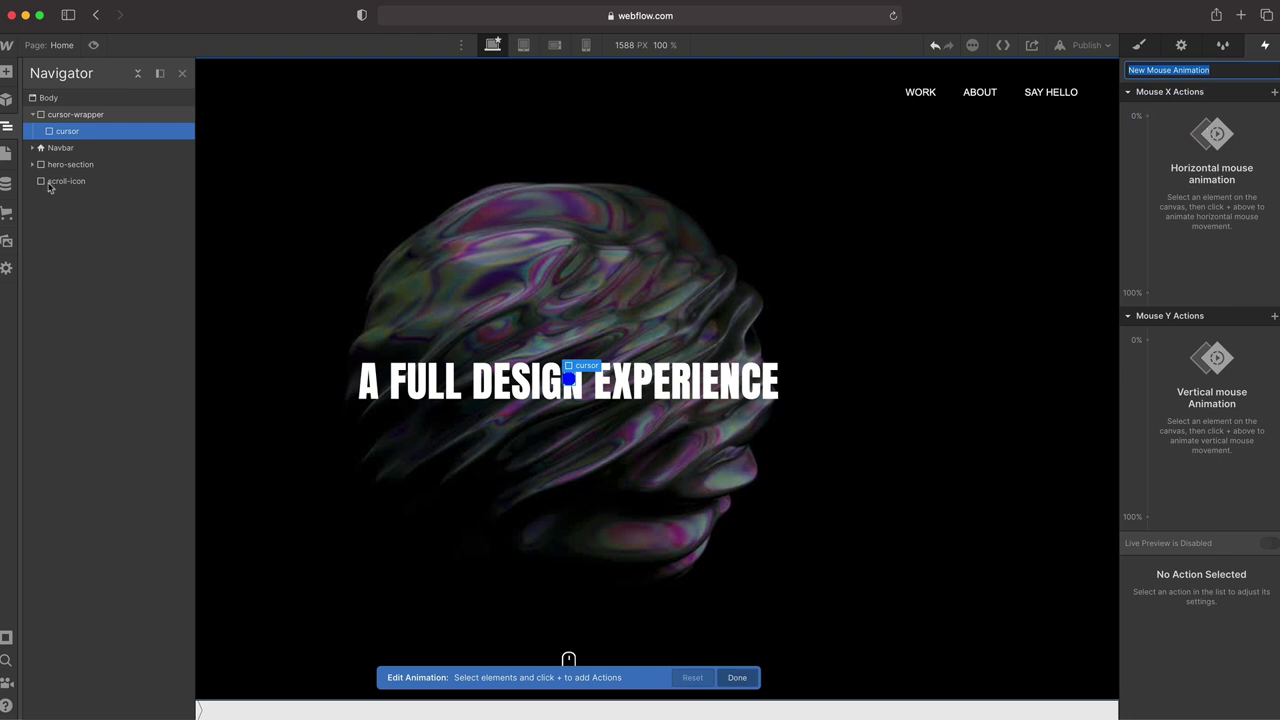
Add a Move action under Mouse X Actions, affecting the cursor class
click(66, 133)
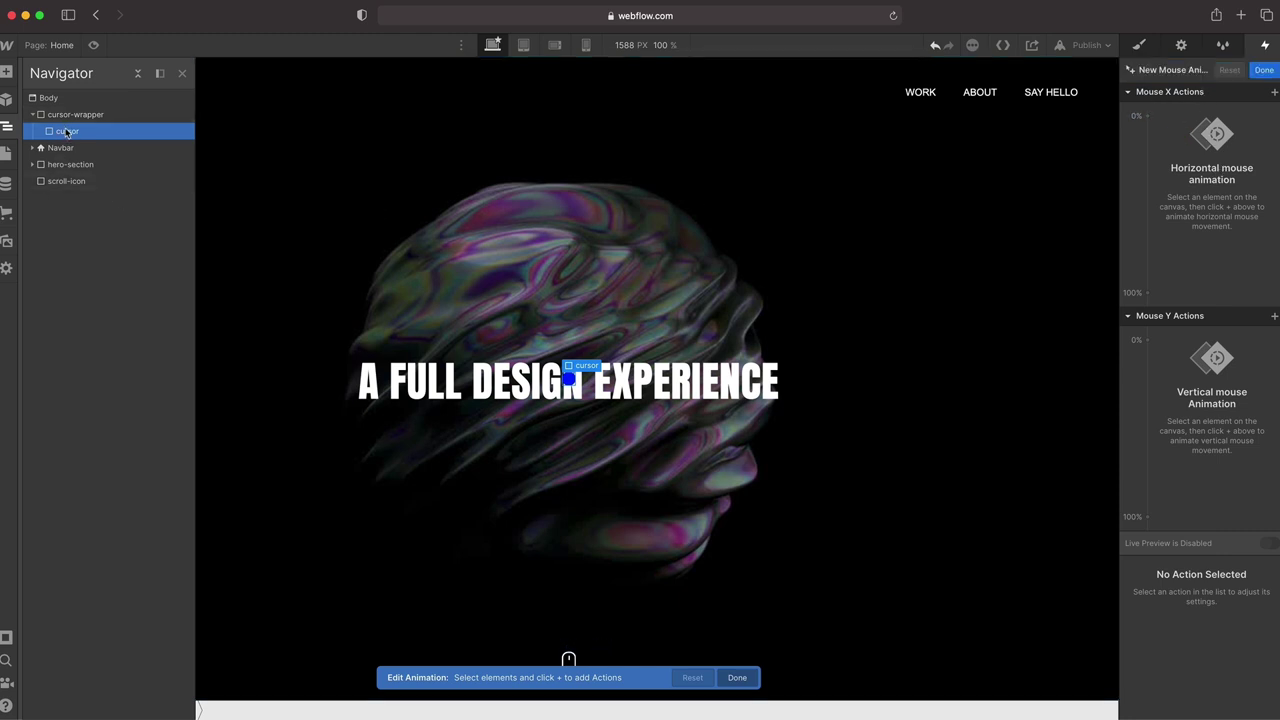
click(1274, 92)
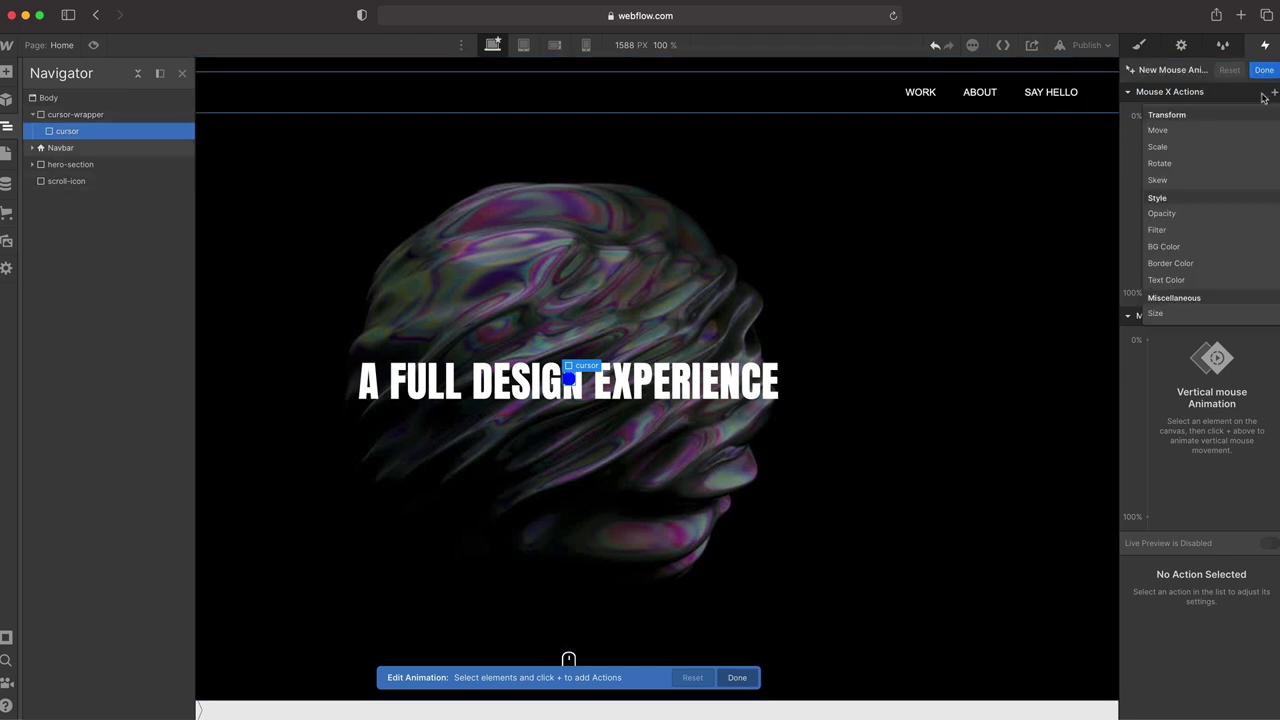
click(1158, 131)
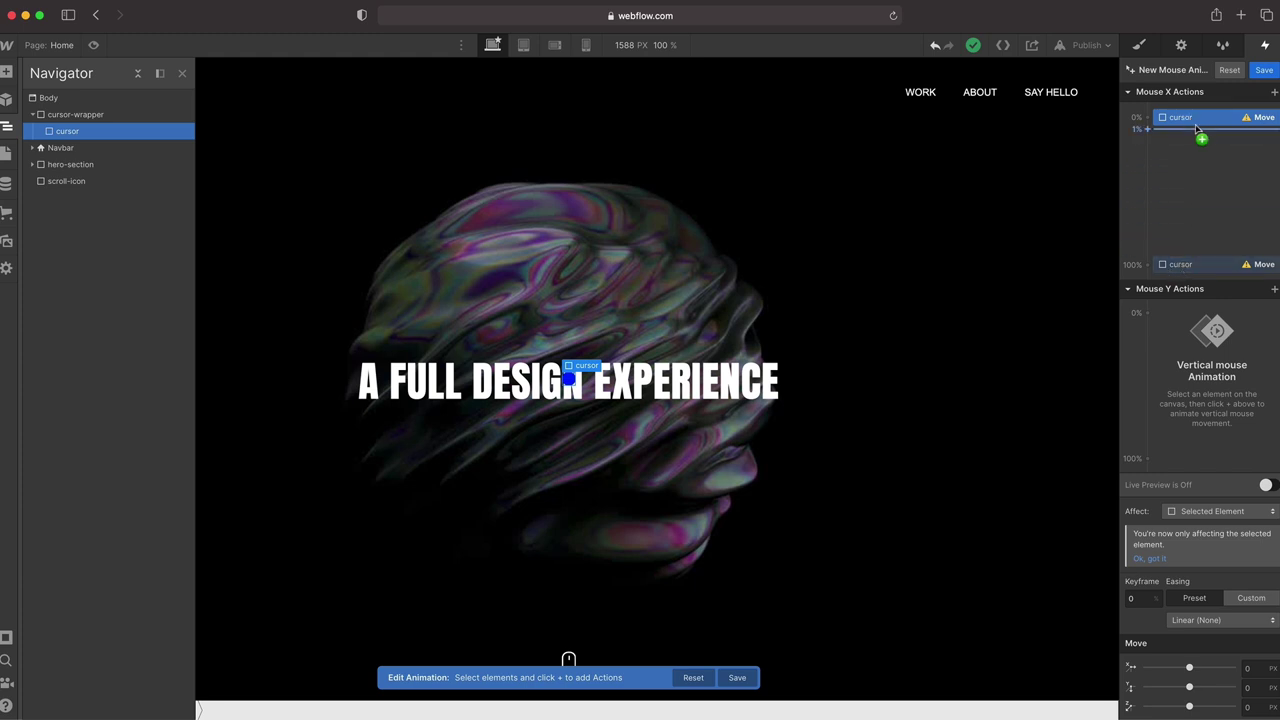
click(1196, 511)
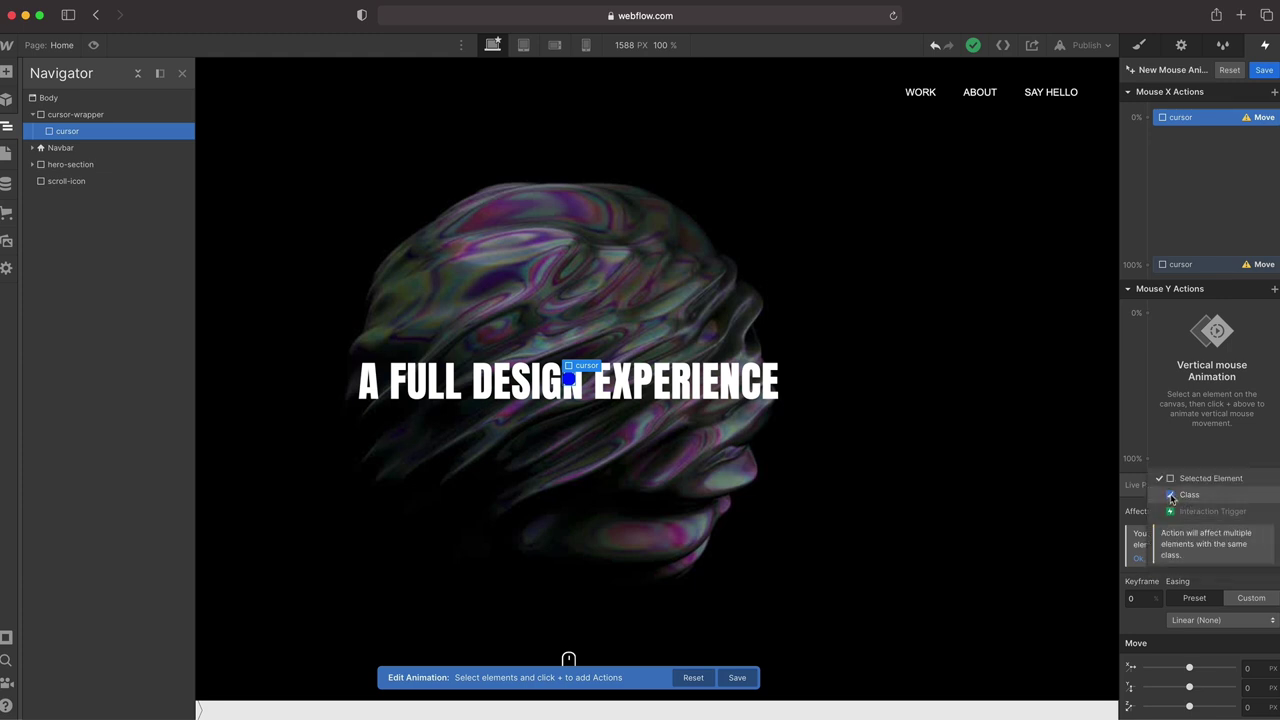
click(1189, 495)
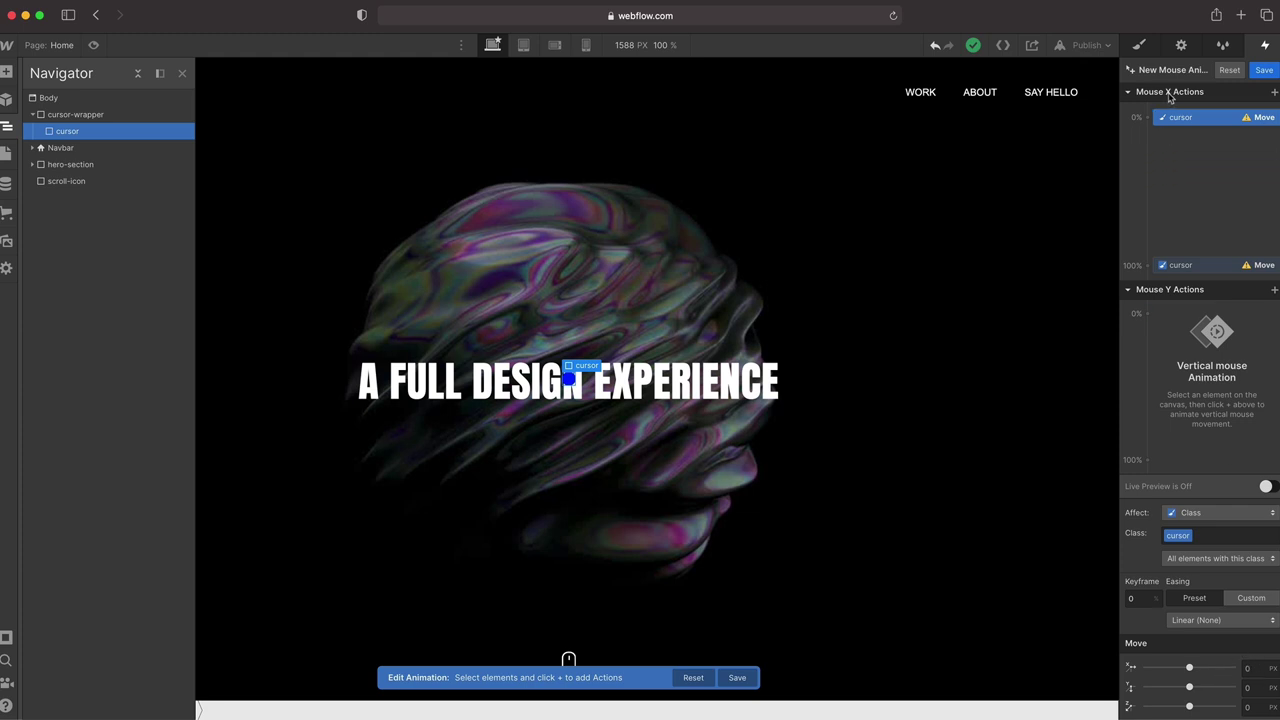
Set the horizontal Move X to -50 VW at the 0% keyframe
click(1261, 668)
text(-50vw)
key(Return)
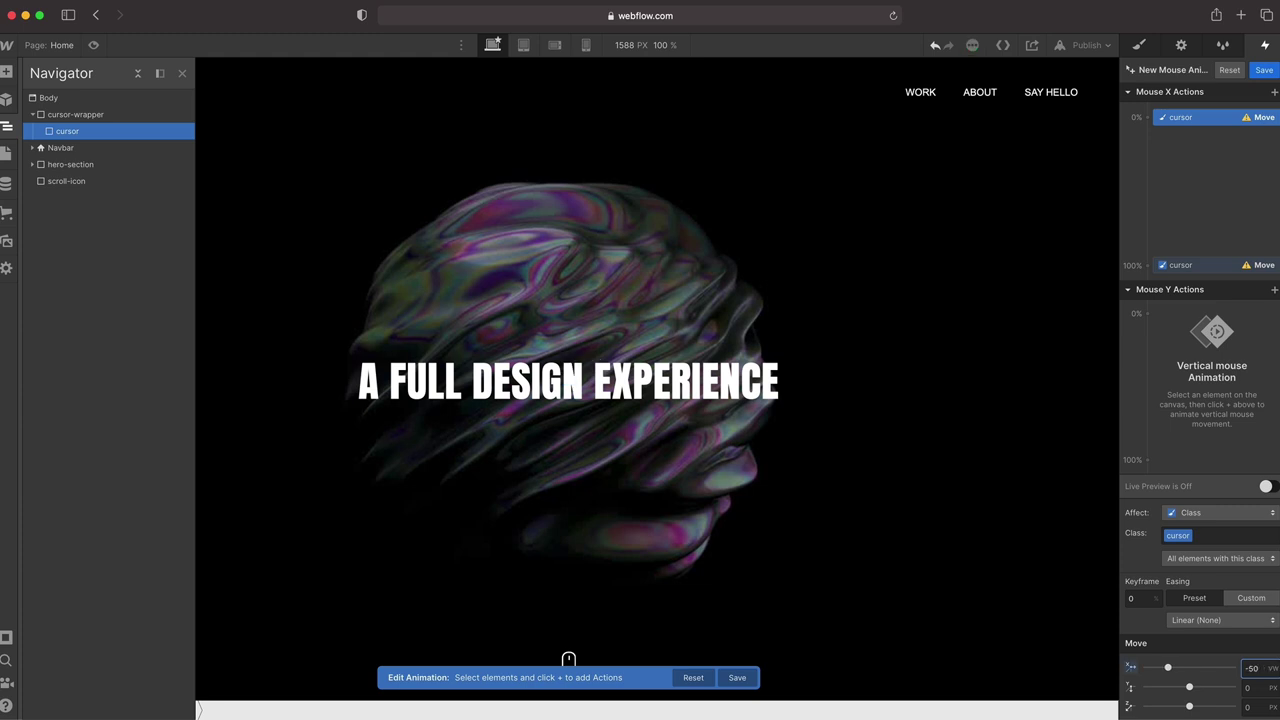
click(6, 128)
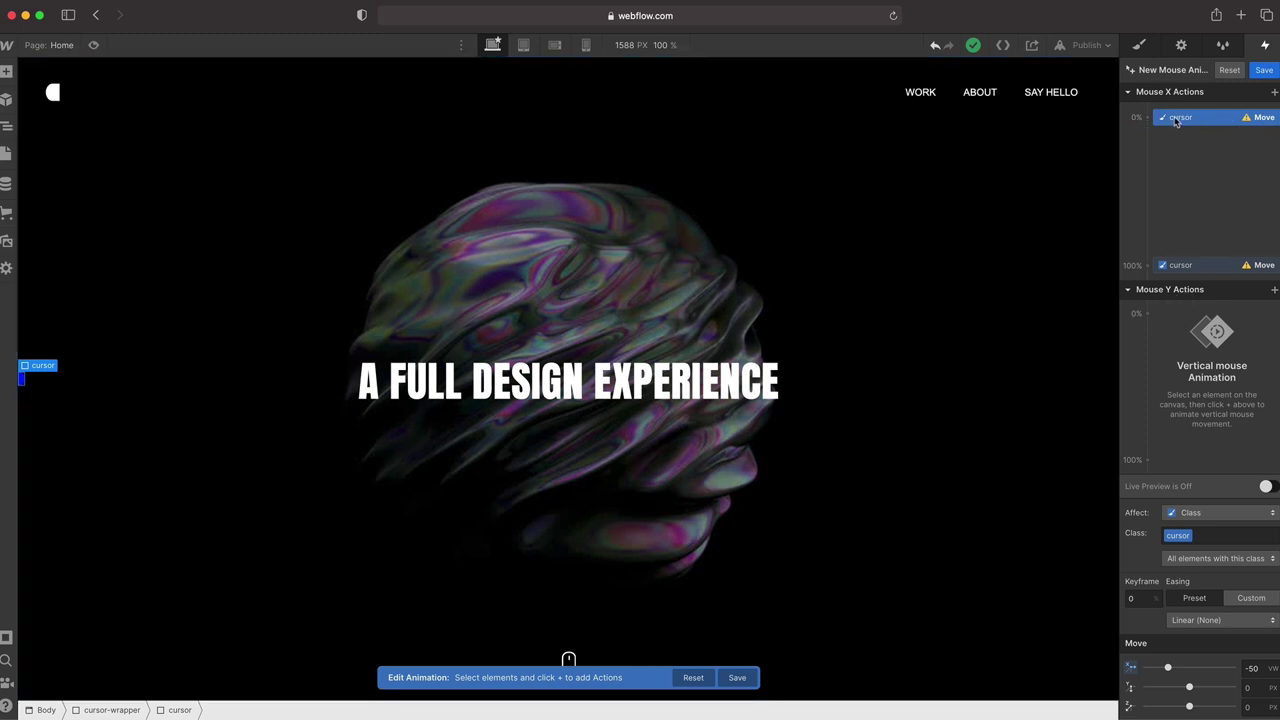
Set the horizontal Move X to 50 VW at the 100% keyframe
click(1182, 266)
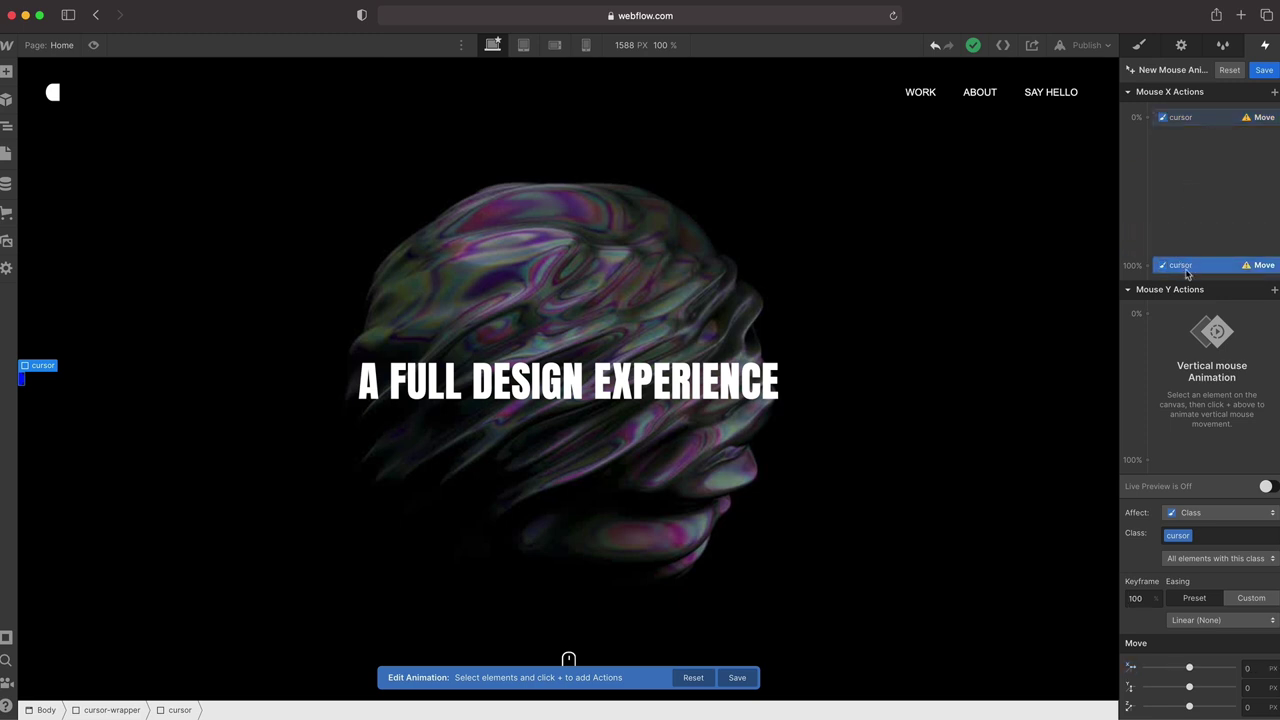
click(1256, 670)
text(50vw)
key(Return)
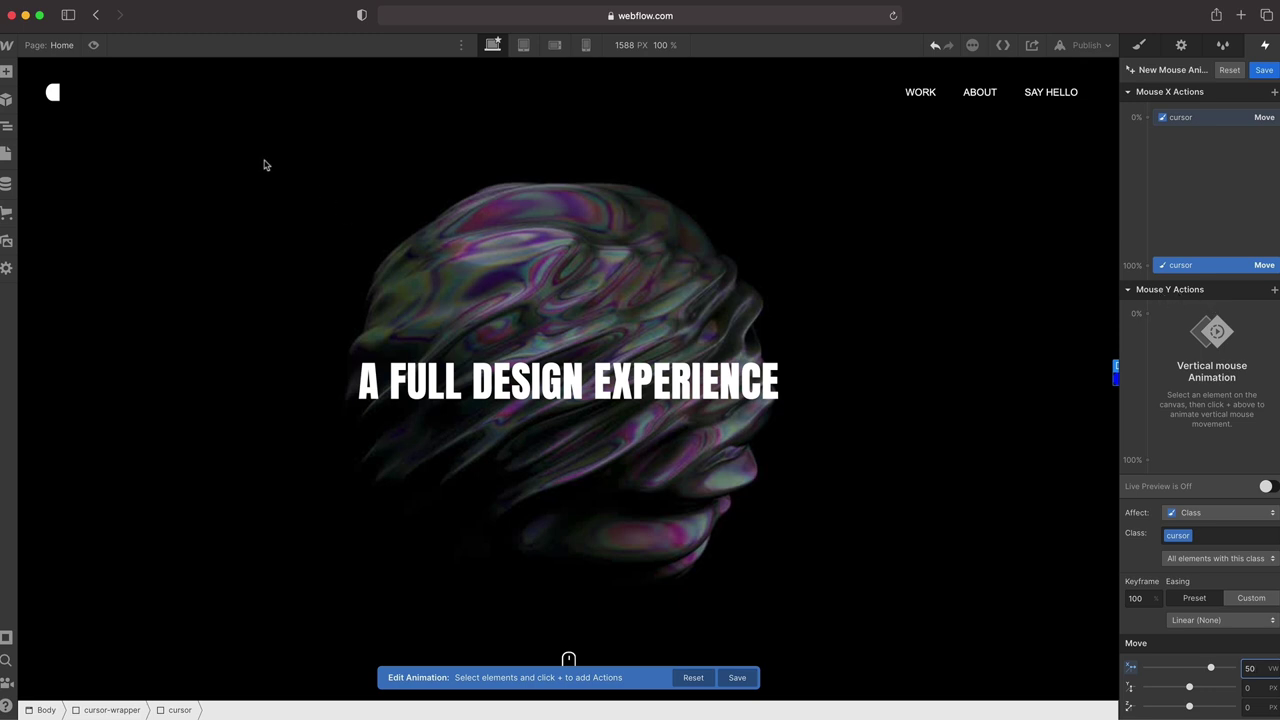
click(6, 126)
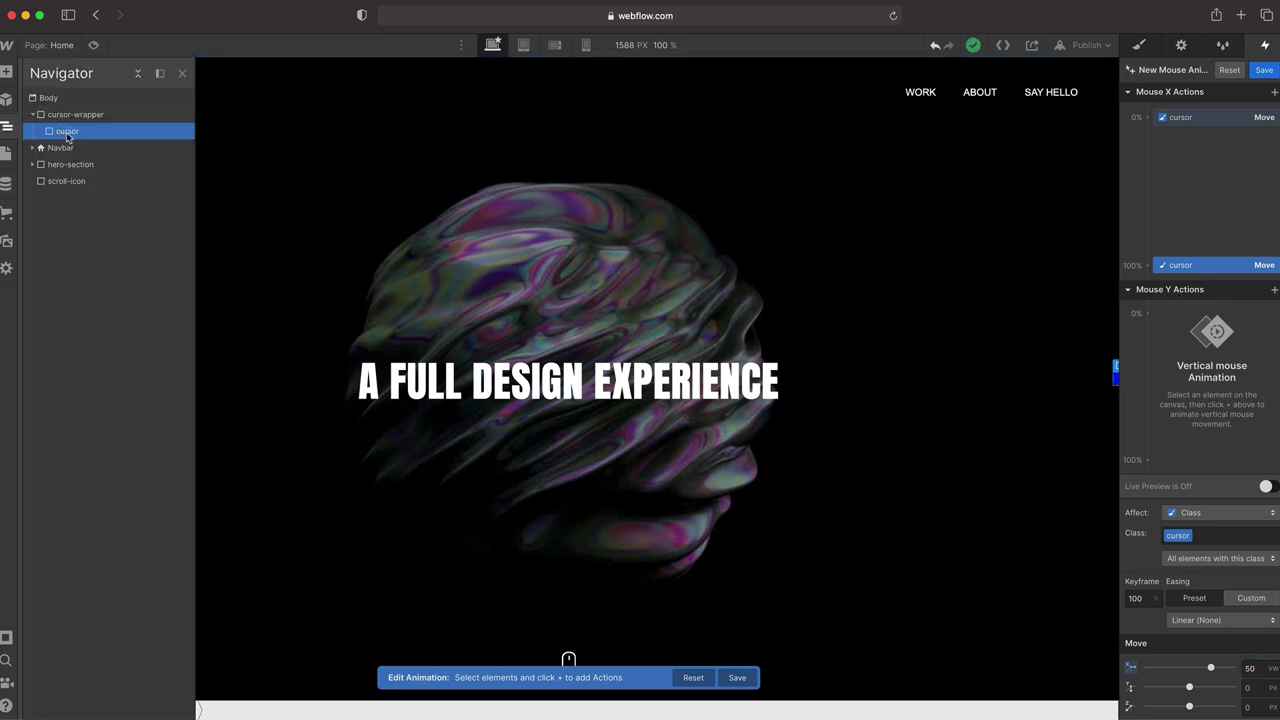
Add a Move action under Mouse Y Actions with Y at -50 VH at 0%
click(1274, 289)
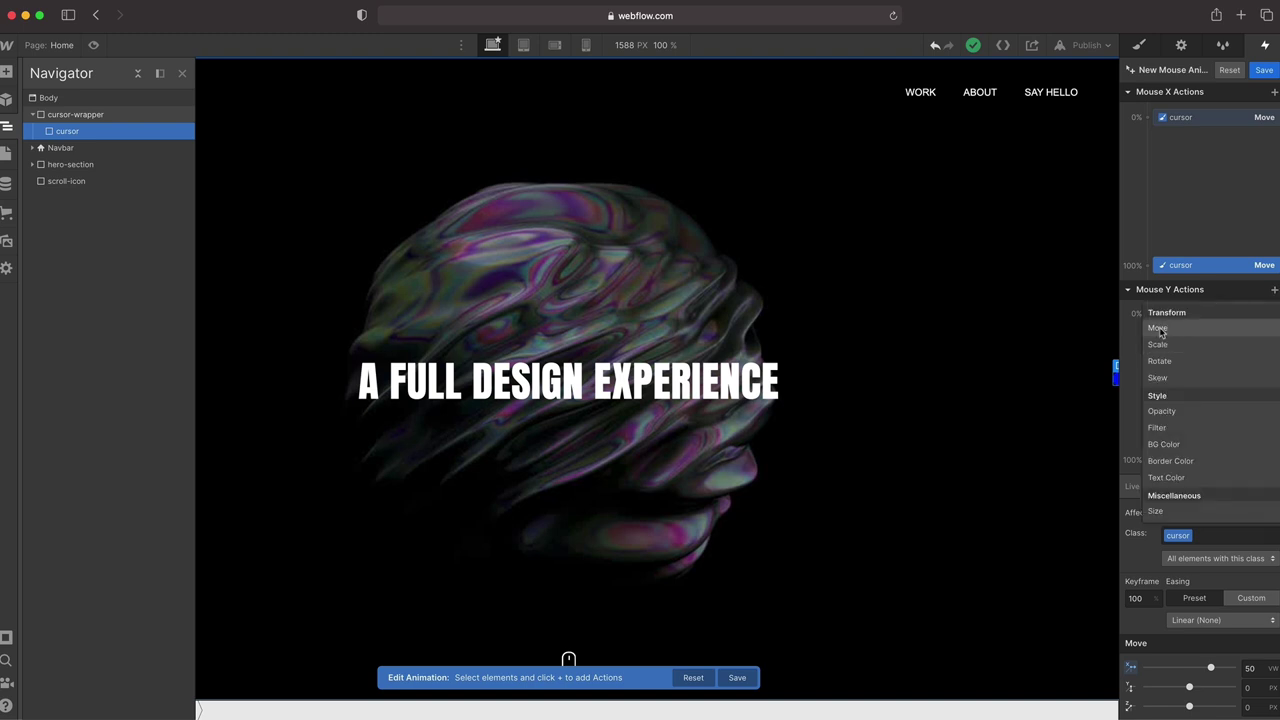
click(1158, 329)
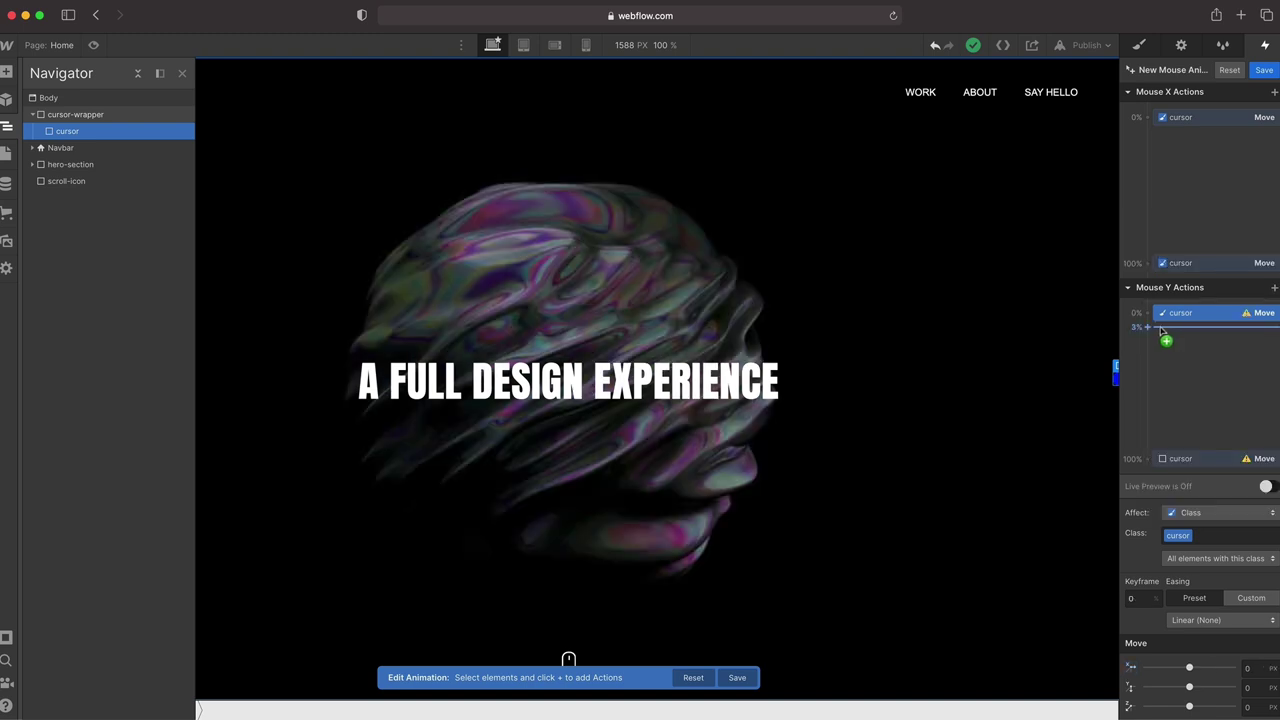
click(1253, 687)
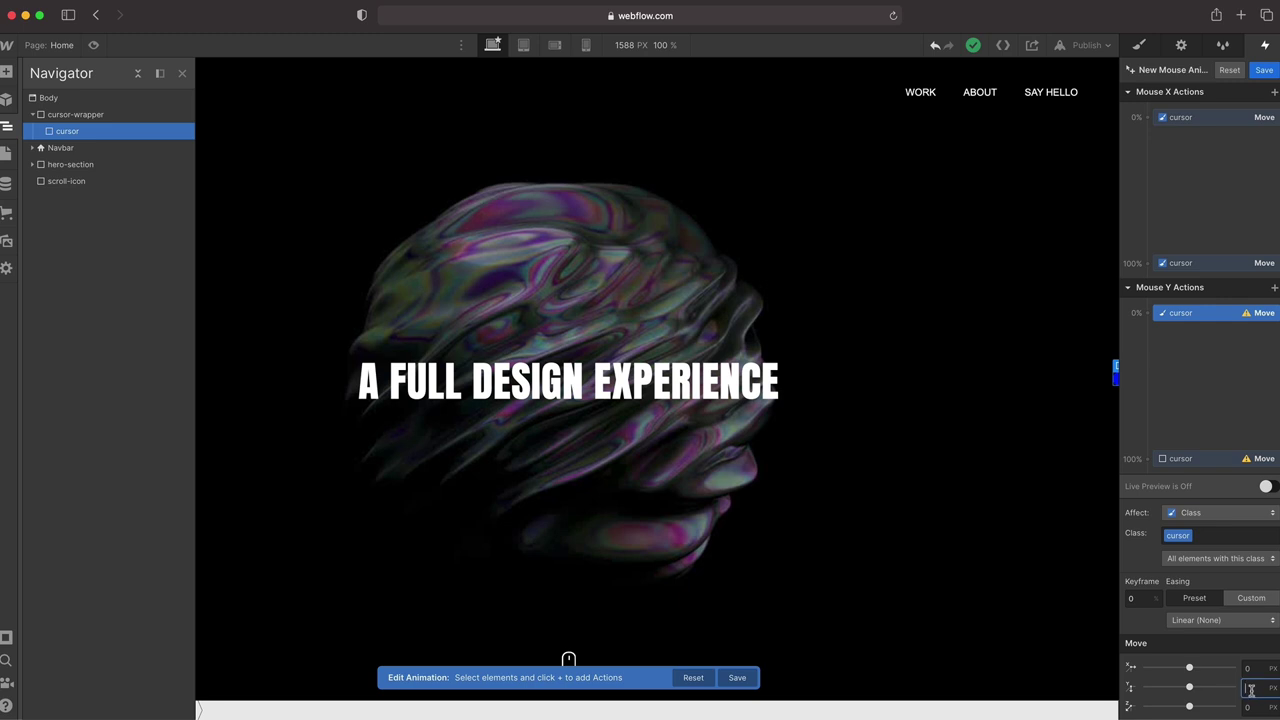
text(-50vh)
Set Y to 50 VH at 100%, apply it to the cursor class, and enable Live Preview
click(1181, 458)
click(1251, 687)
text(50)
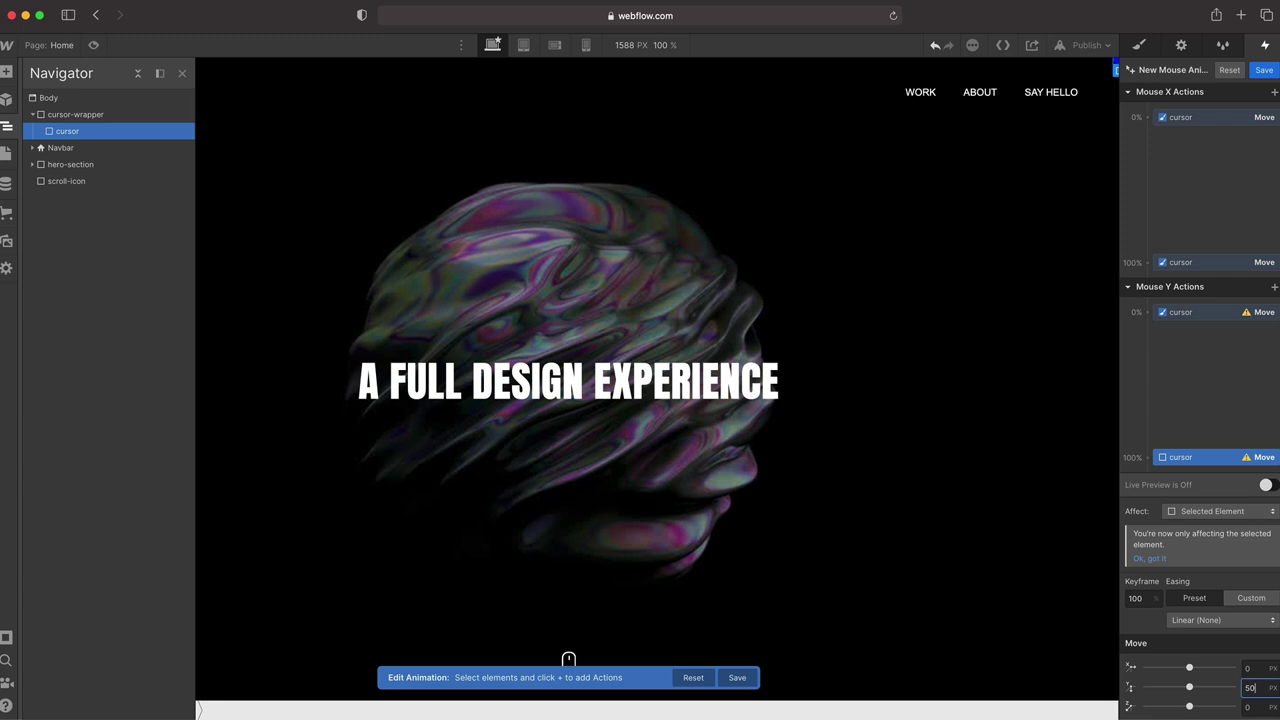
key(Return)
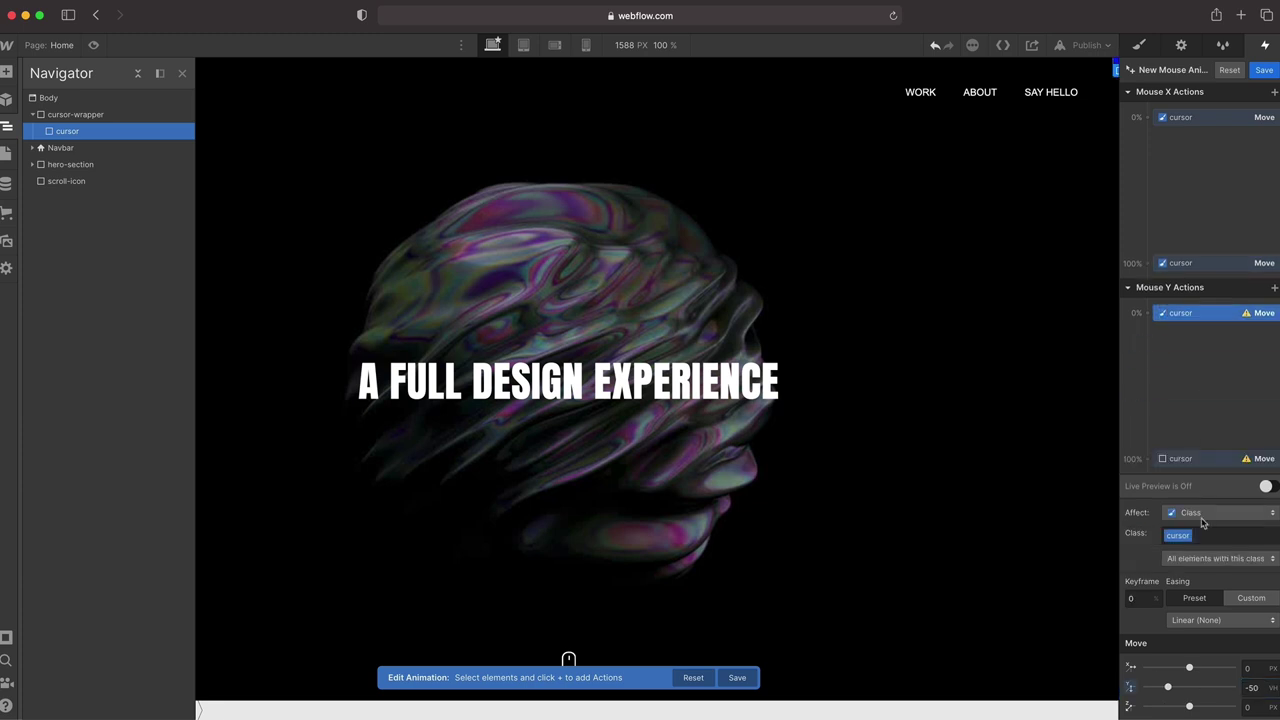
click(1208, 458)
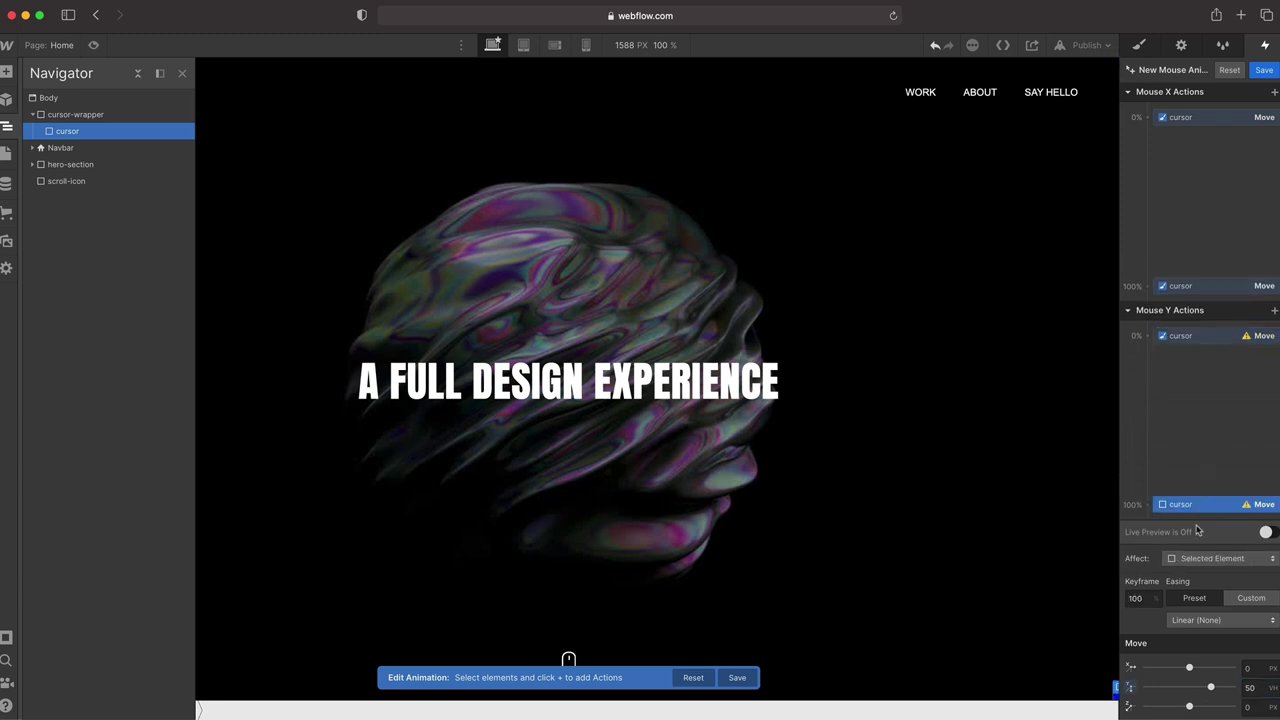
click(1212, 558)
click(1195, 578)
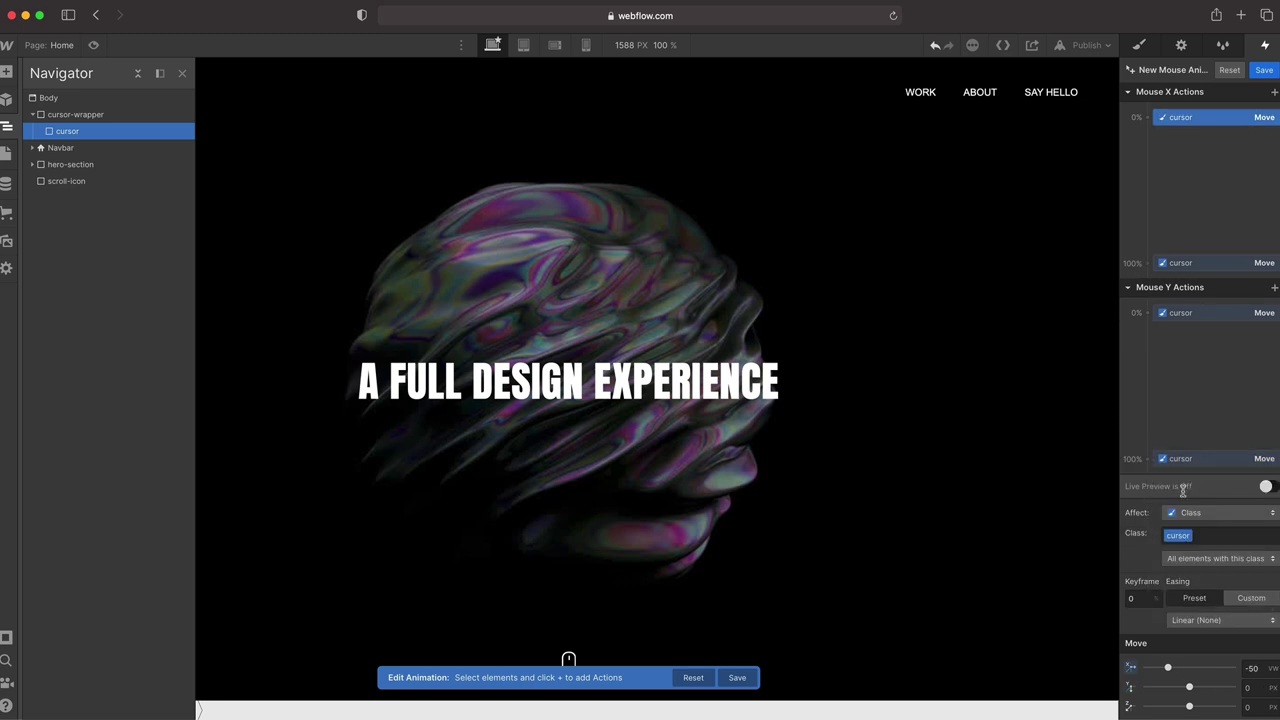
click(1267, 487)
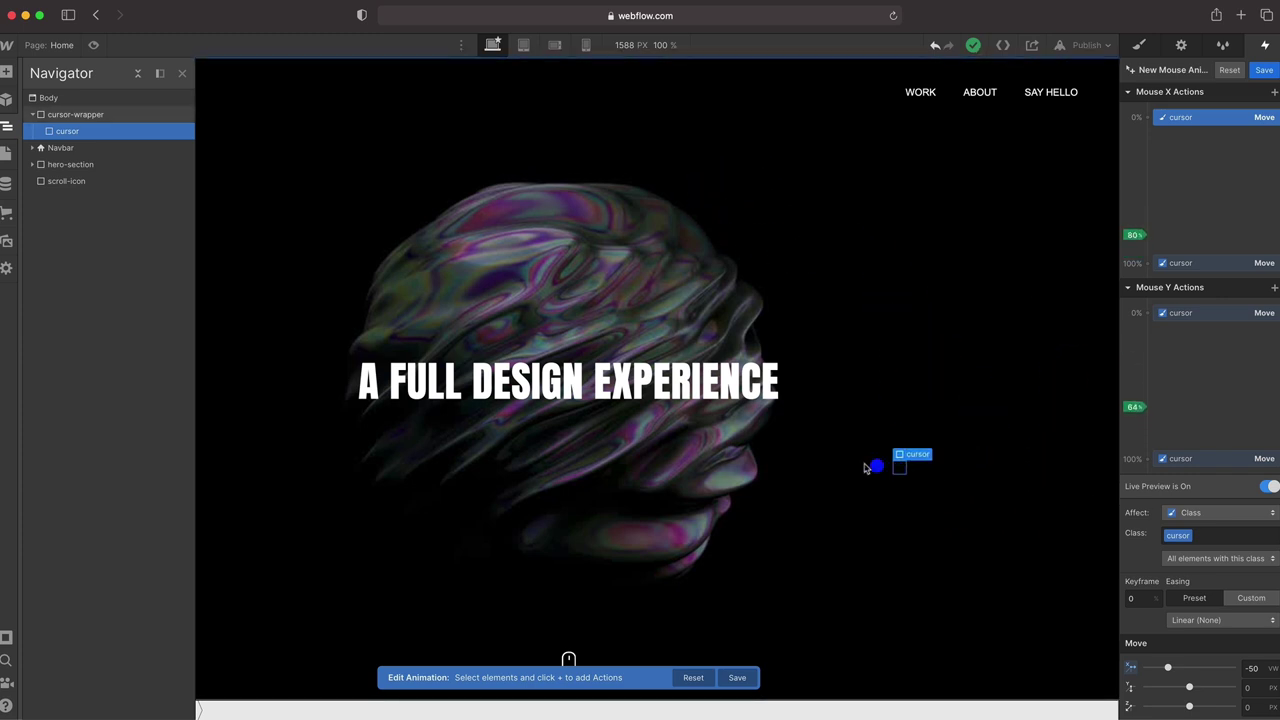
Turn off Live Preview, save the mouse animation, and set its smoothing to 75
click(1270, 487)
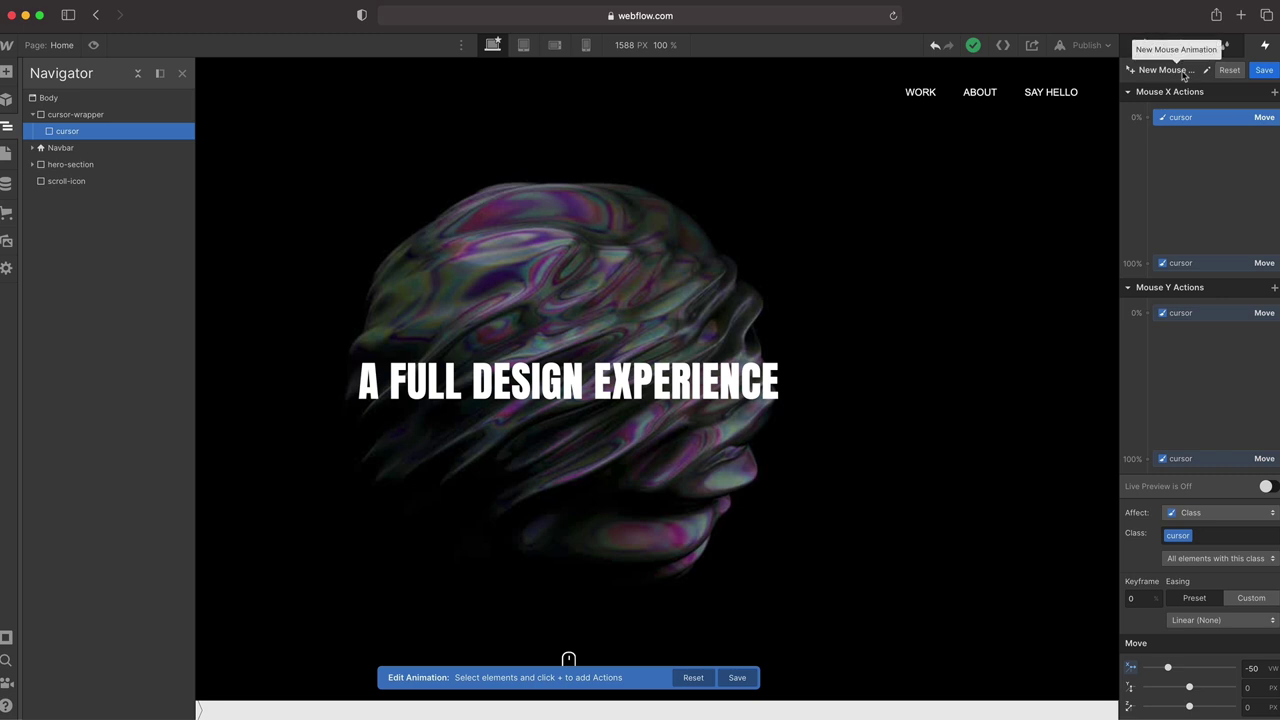
click(1264, 70)
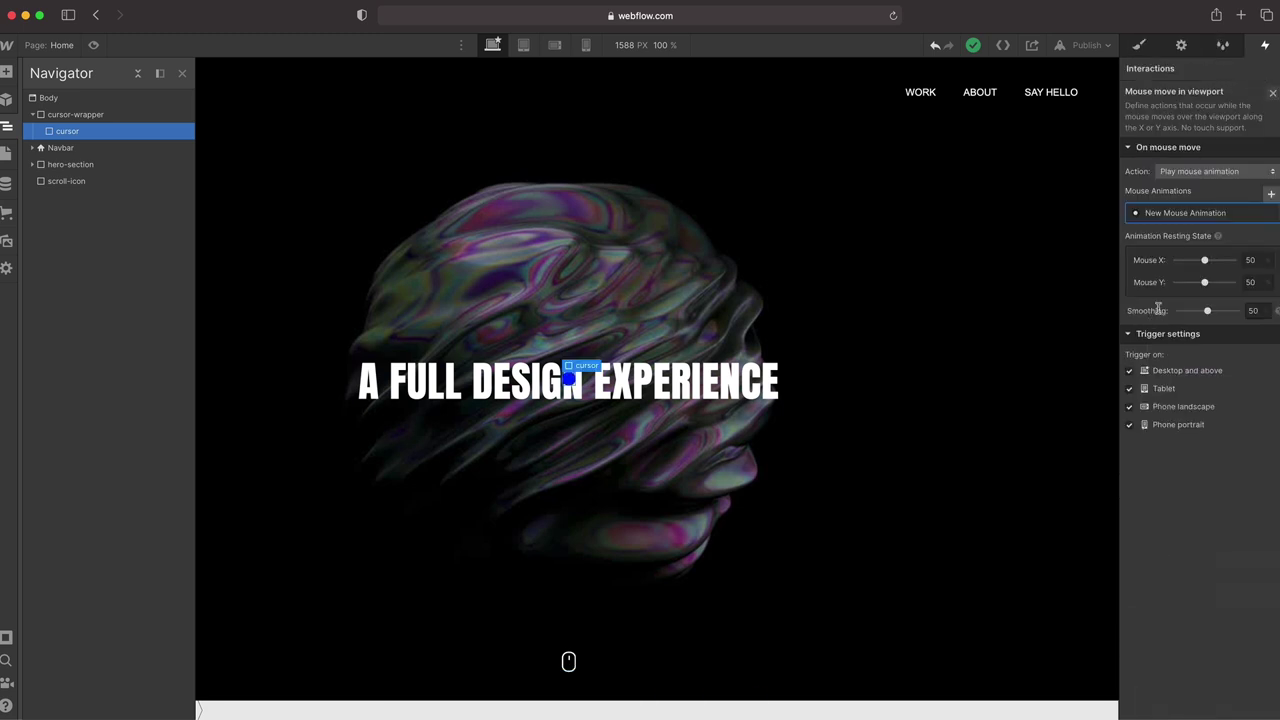
drag(1210, 310, 1148, 311)
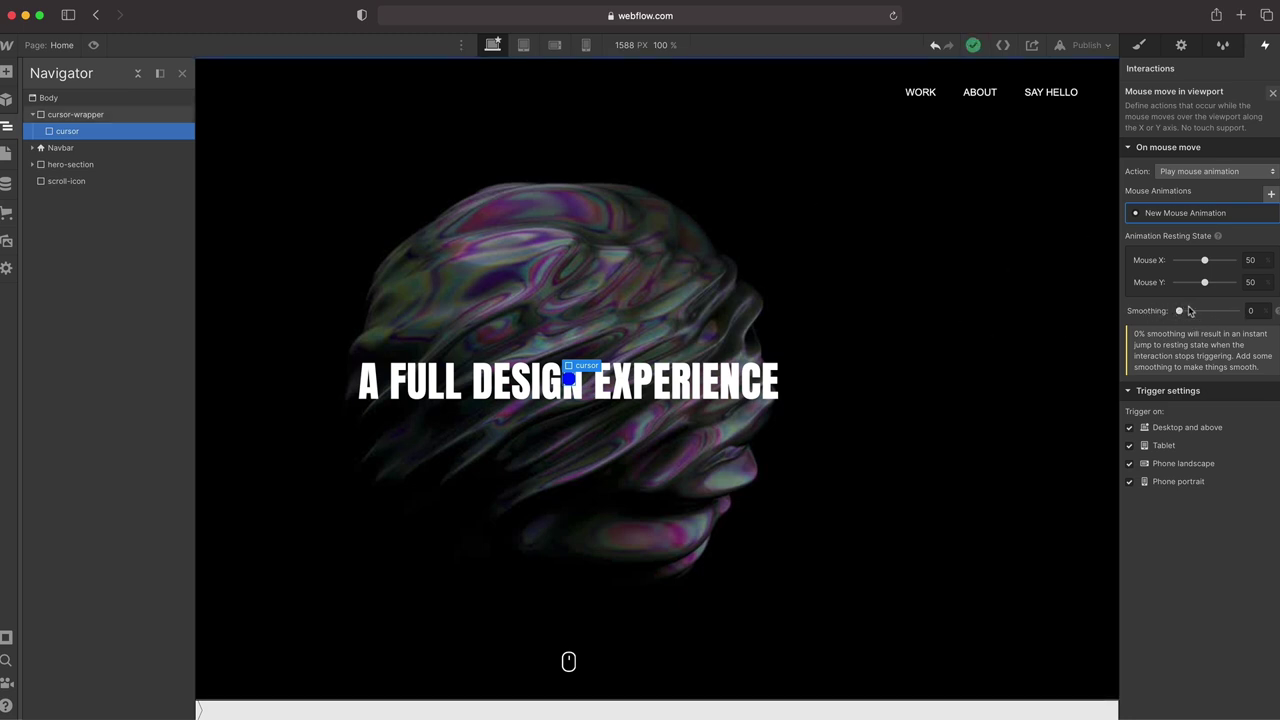
drag(1181, 311, 1222, 318)
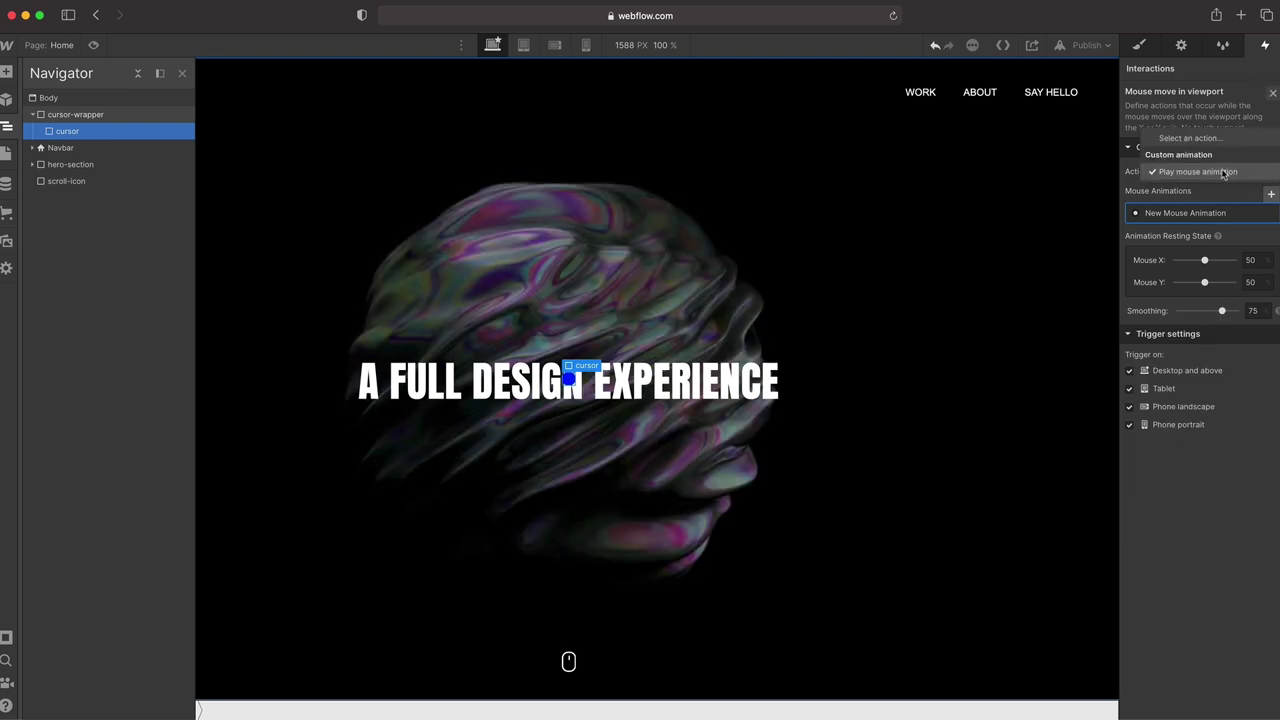
click(1228, 175)
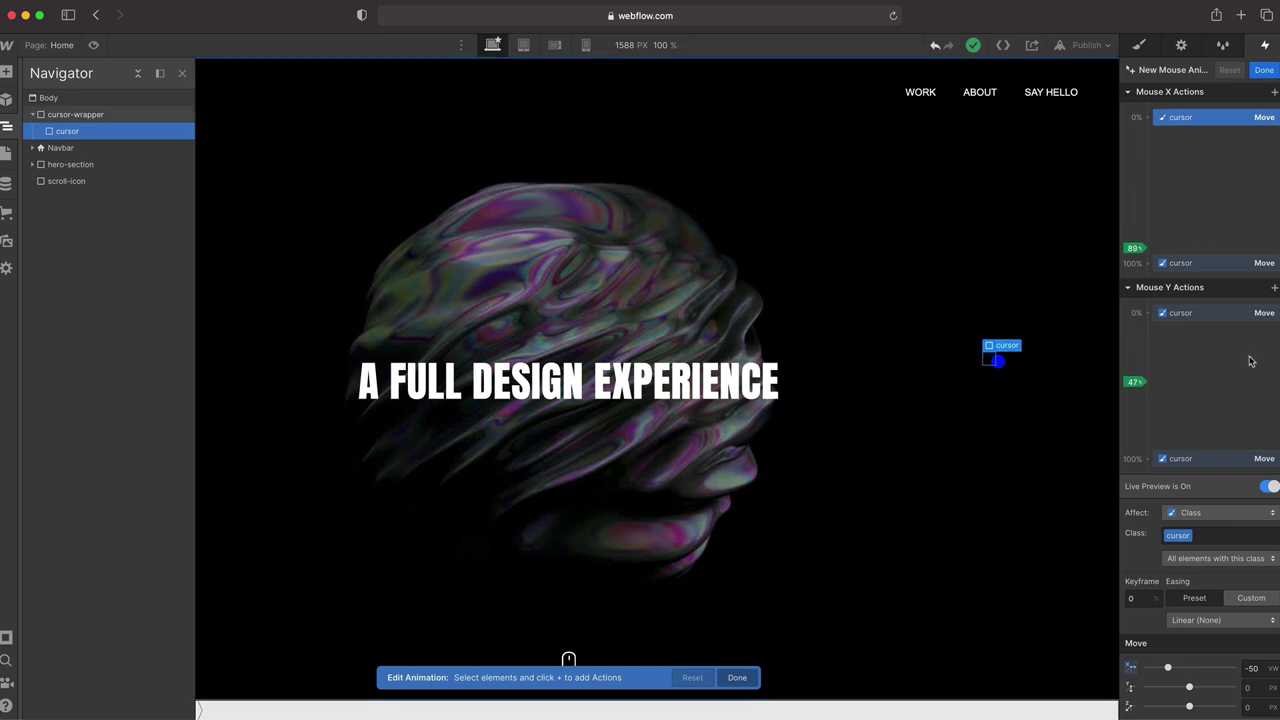
click(1264, 69)
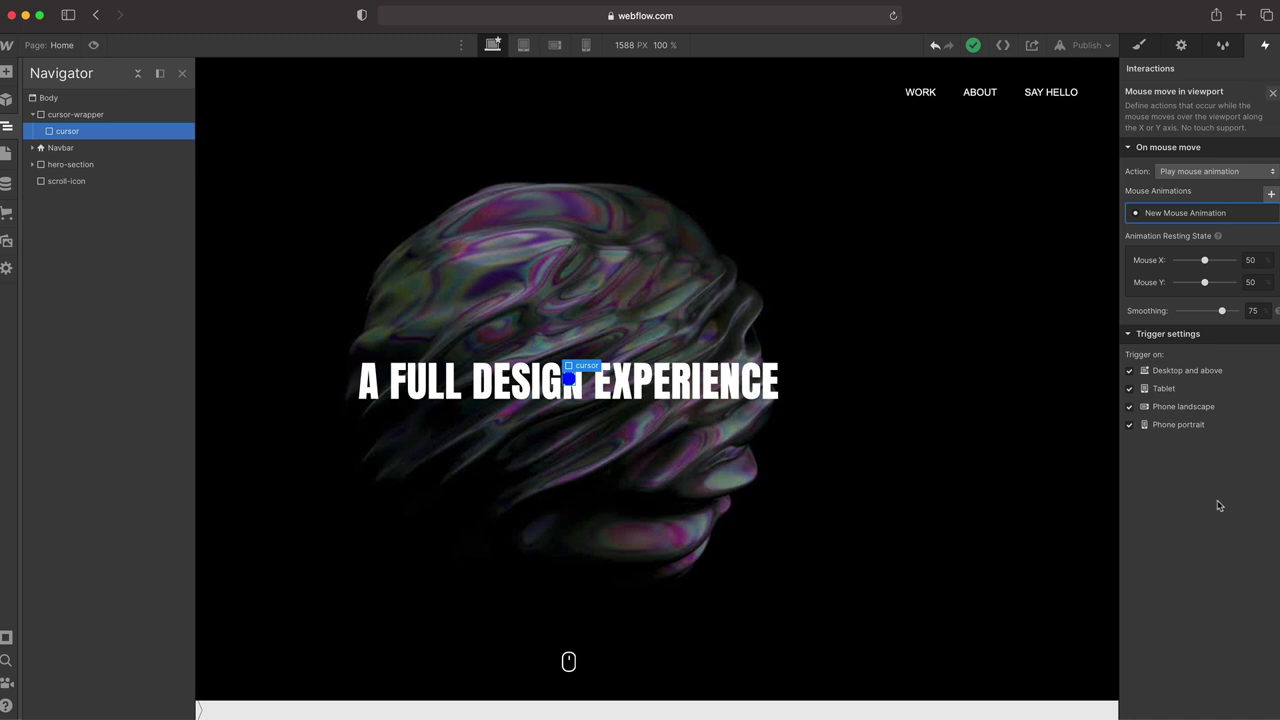
Add an HTML Embed element inside cursor-wrapper
click(627, 257)
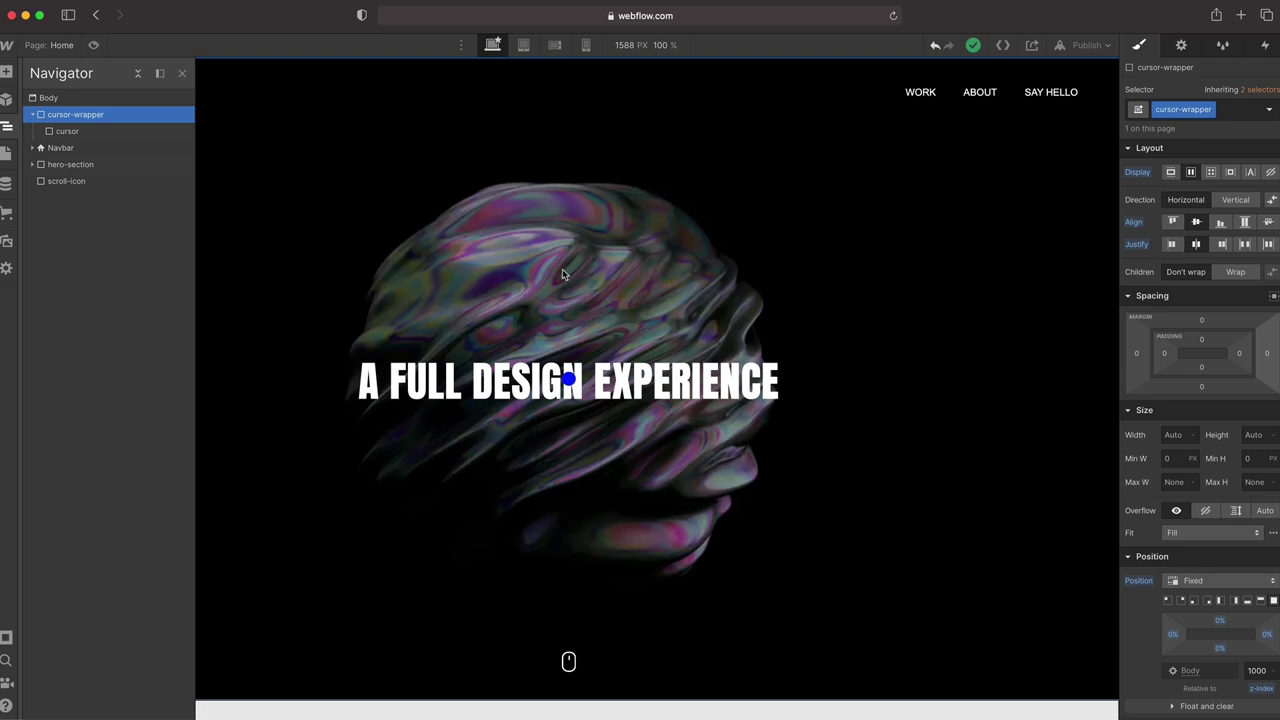
key(super+k)
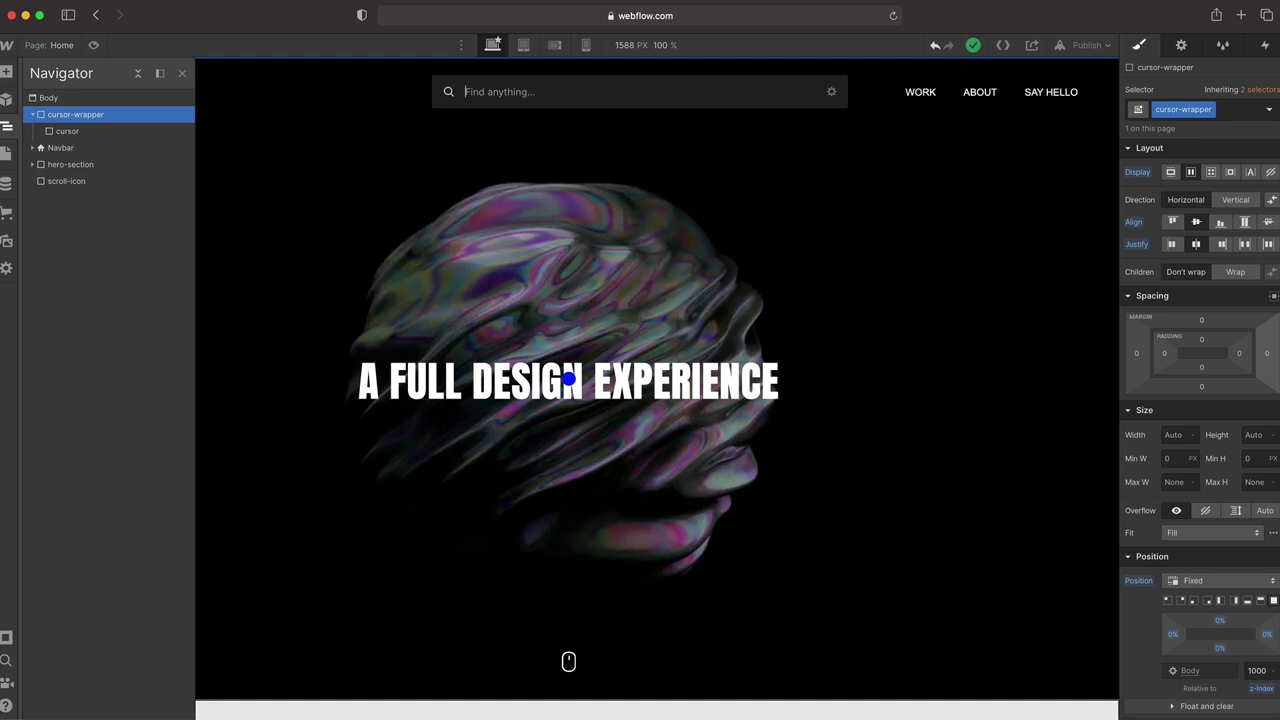
text(emb)
key(Return)
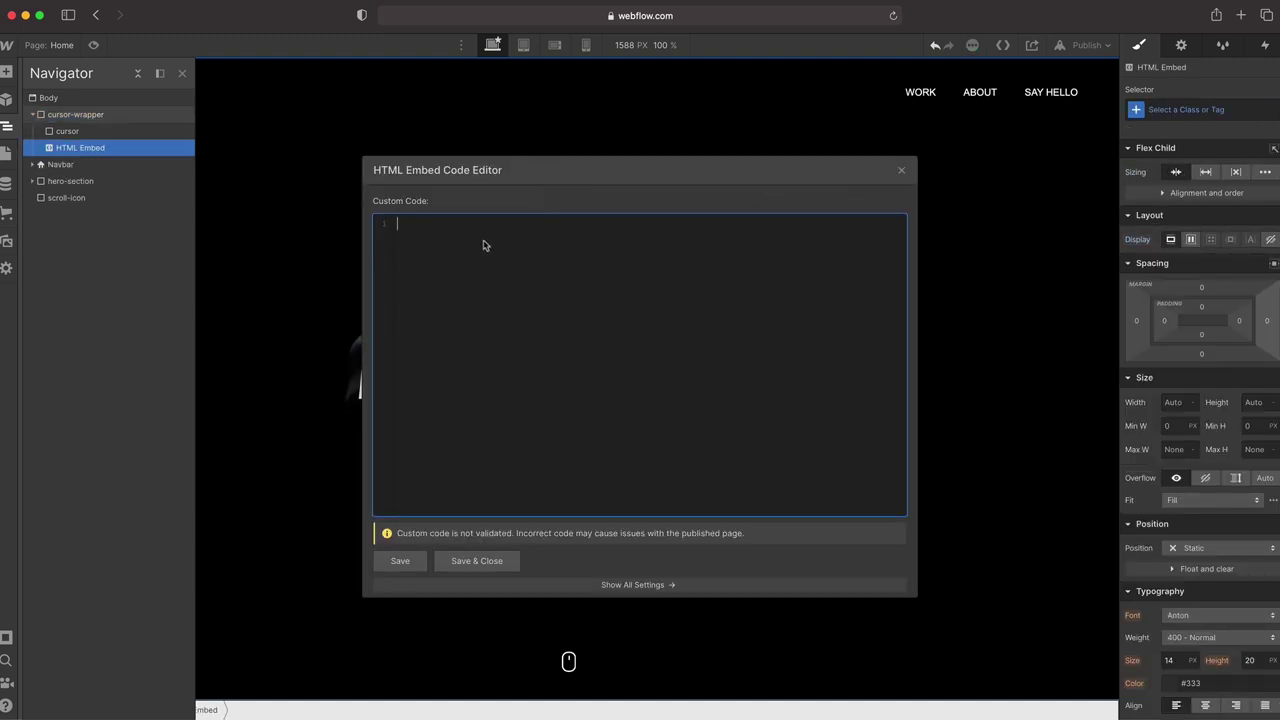
Write the style rule .cursor-wrapper {pointer-events: none;} in the embed and save it
text(<style>)
key(Return)
click(418, 236)
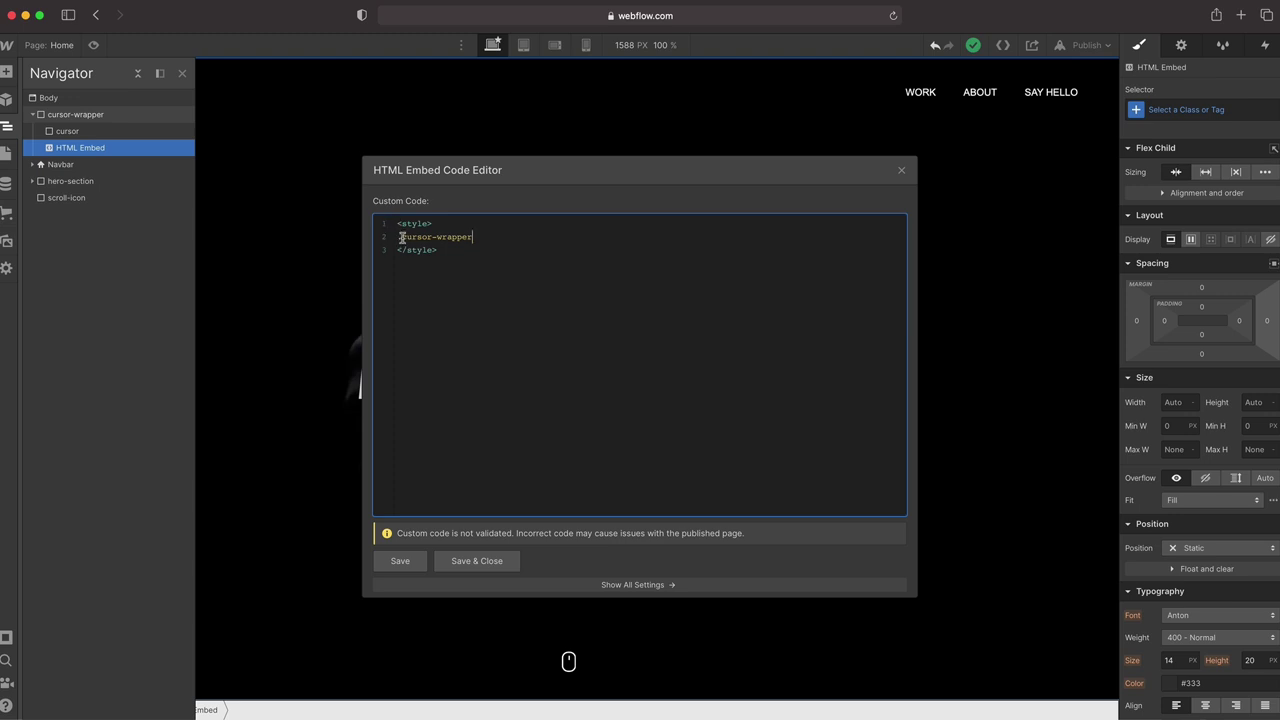
click(475, 237)
text({)
text(pointer-events: none;)
click(483, 566)
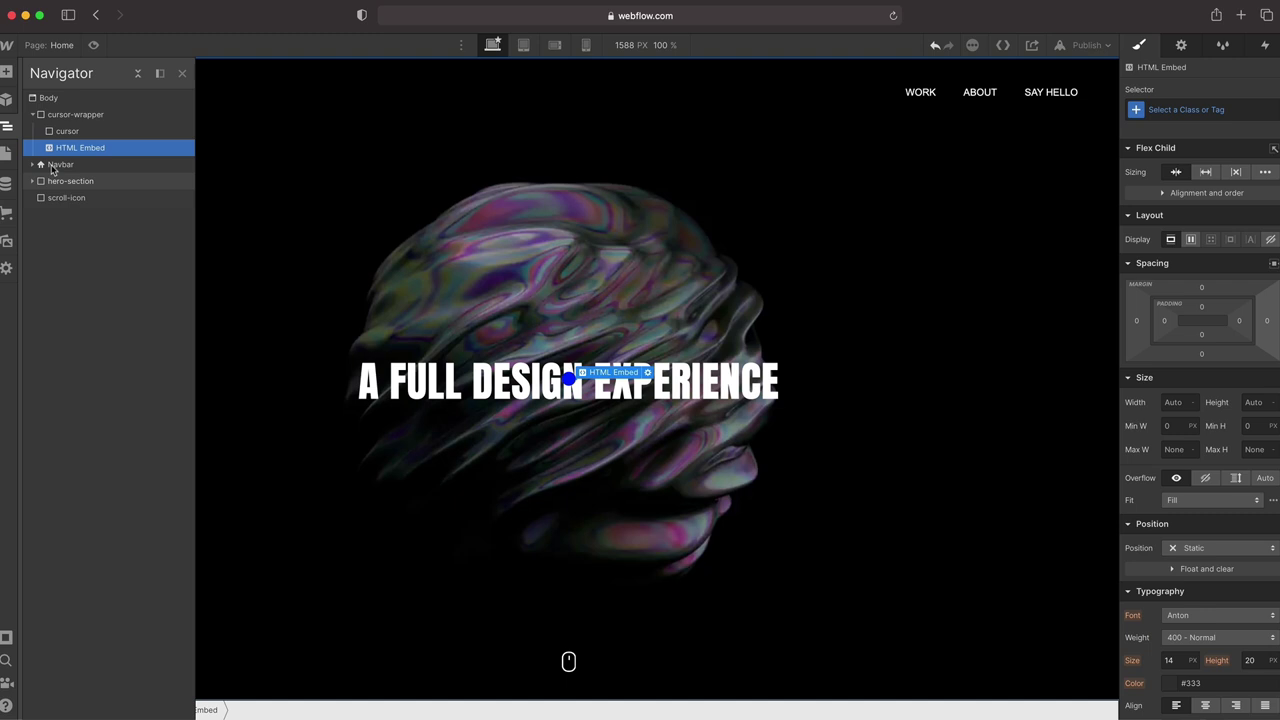
Keep the HTML Embed inside cursor-wrapper, then preview the page to check the blue cursor dot
drag(87, 152, 80, 112)
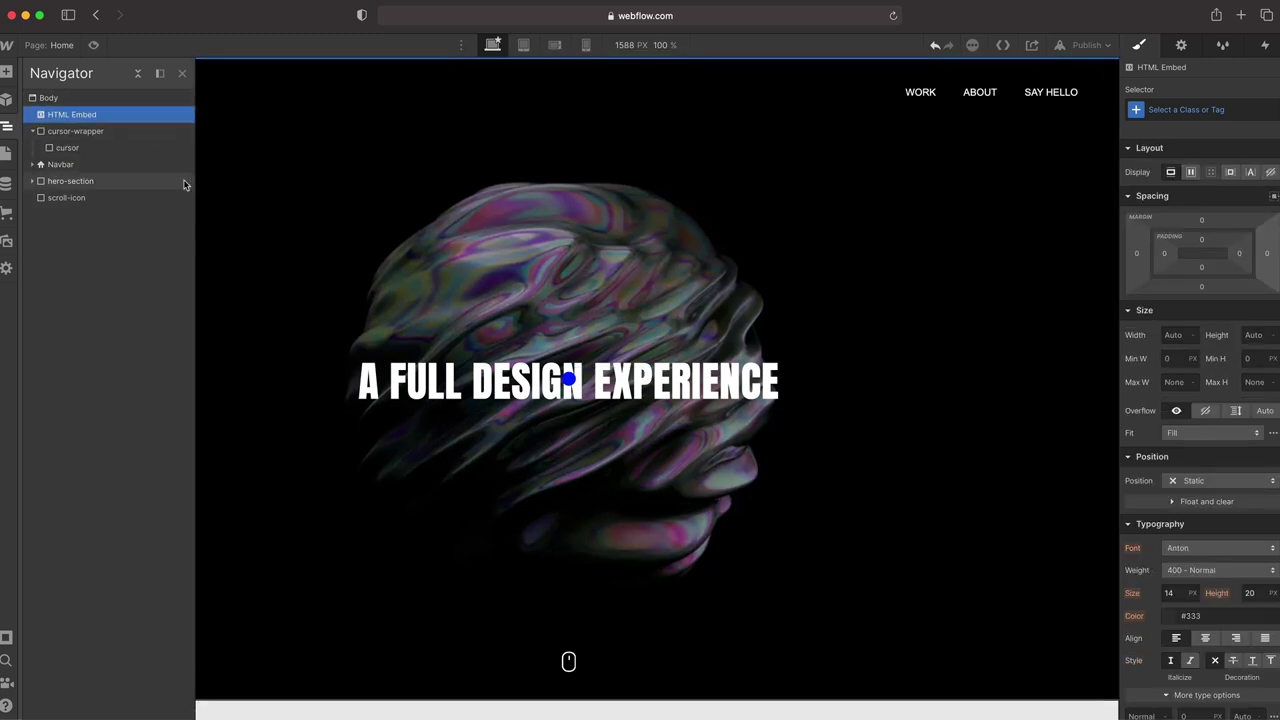
click(93, 117)
click(82, 149)
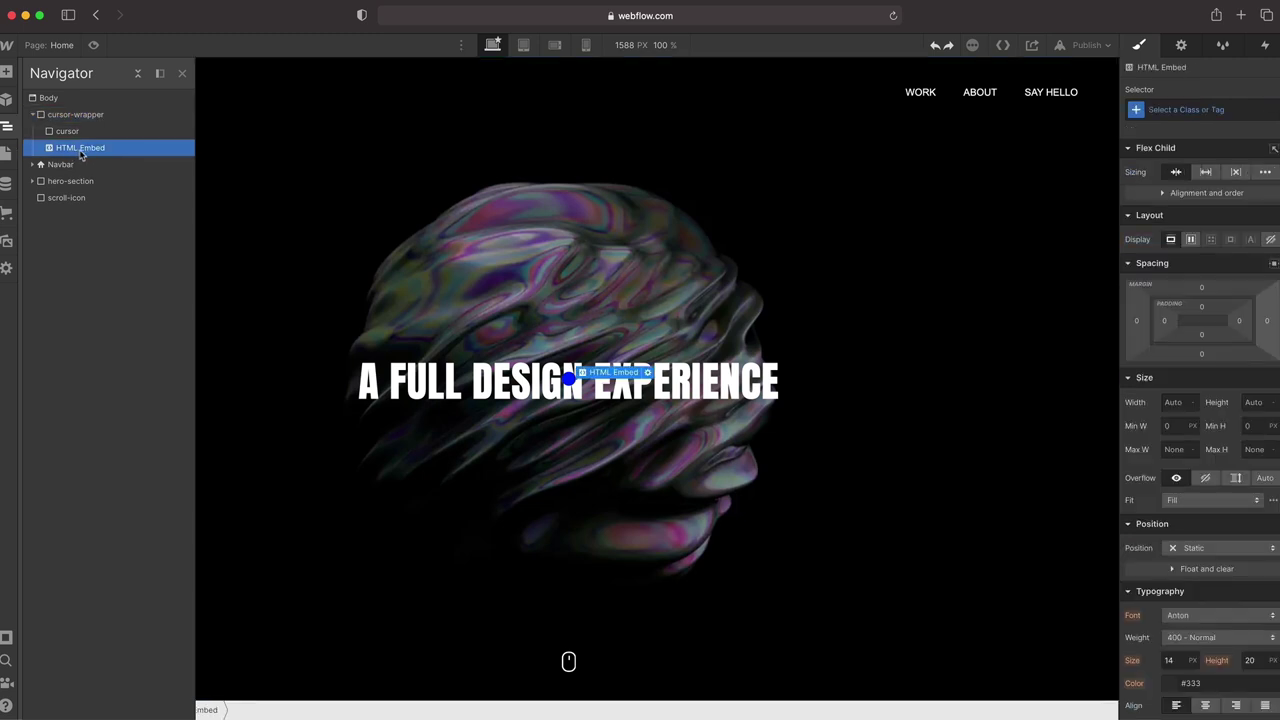
click(68, 118)
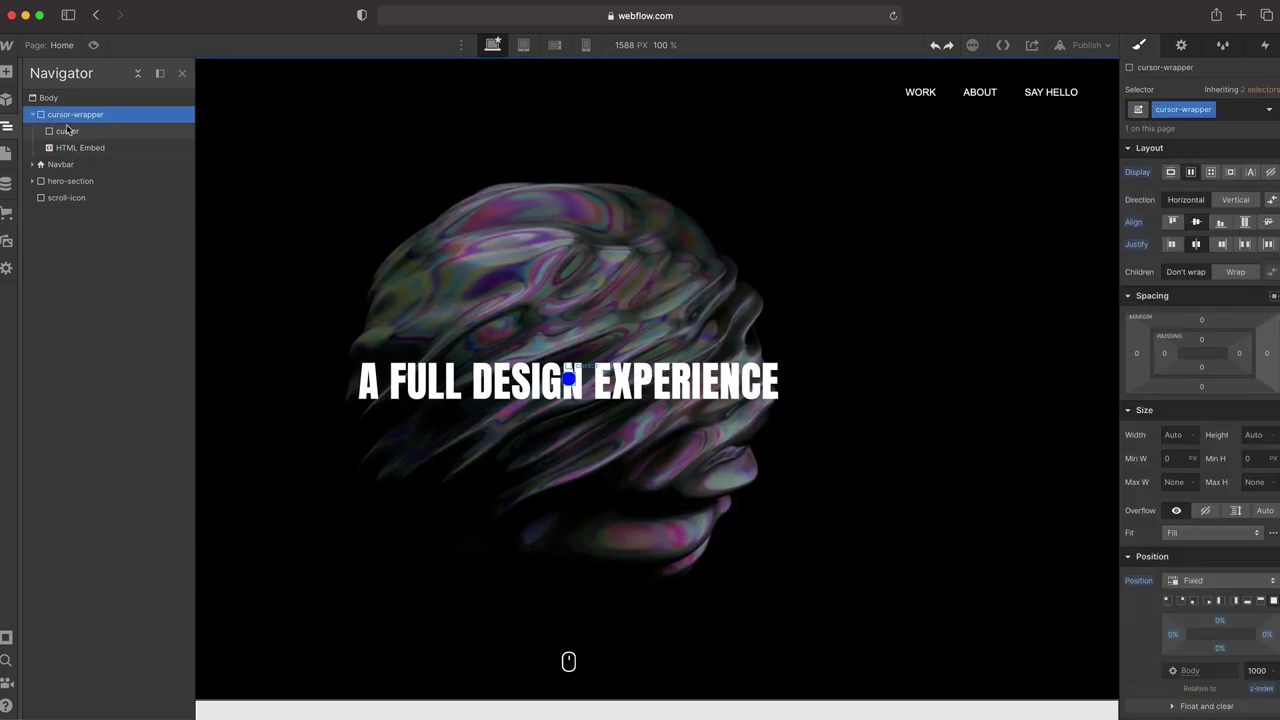
key(super+shift+p)
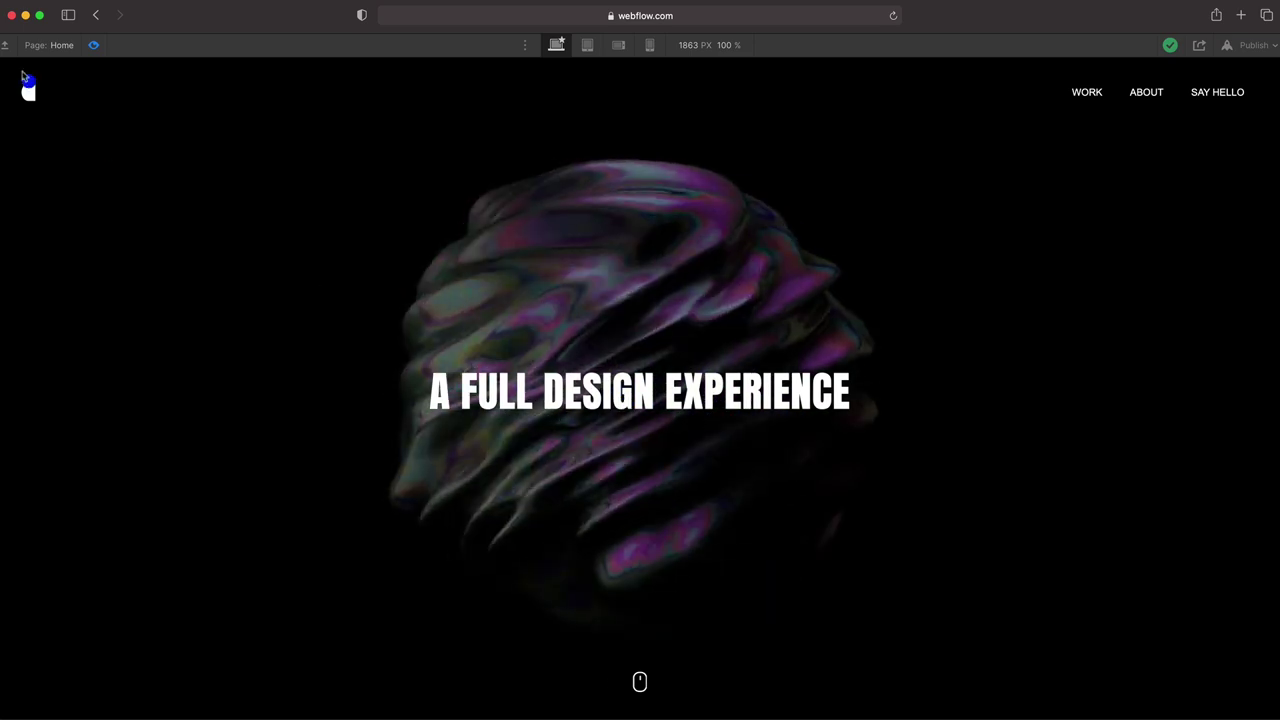
key(super+shift+p)
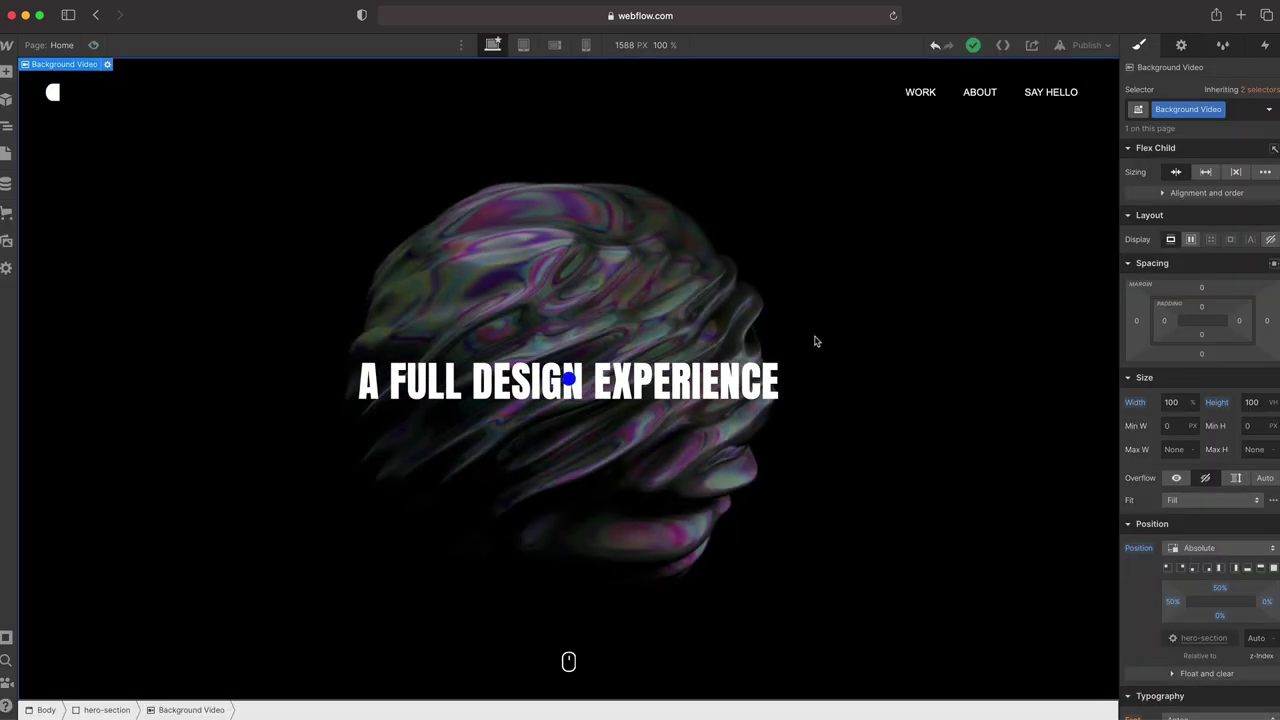
Give the large heading a mouse hover trigger that starts a new animation named 'Mouse Hover'
click(715, 384)
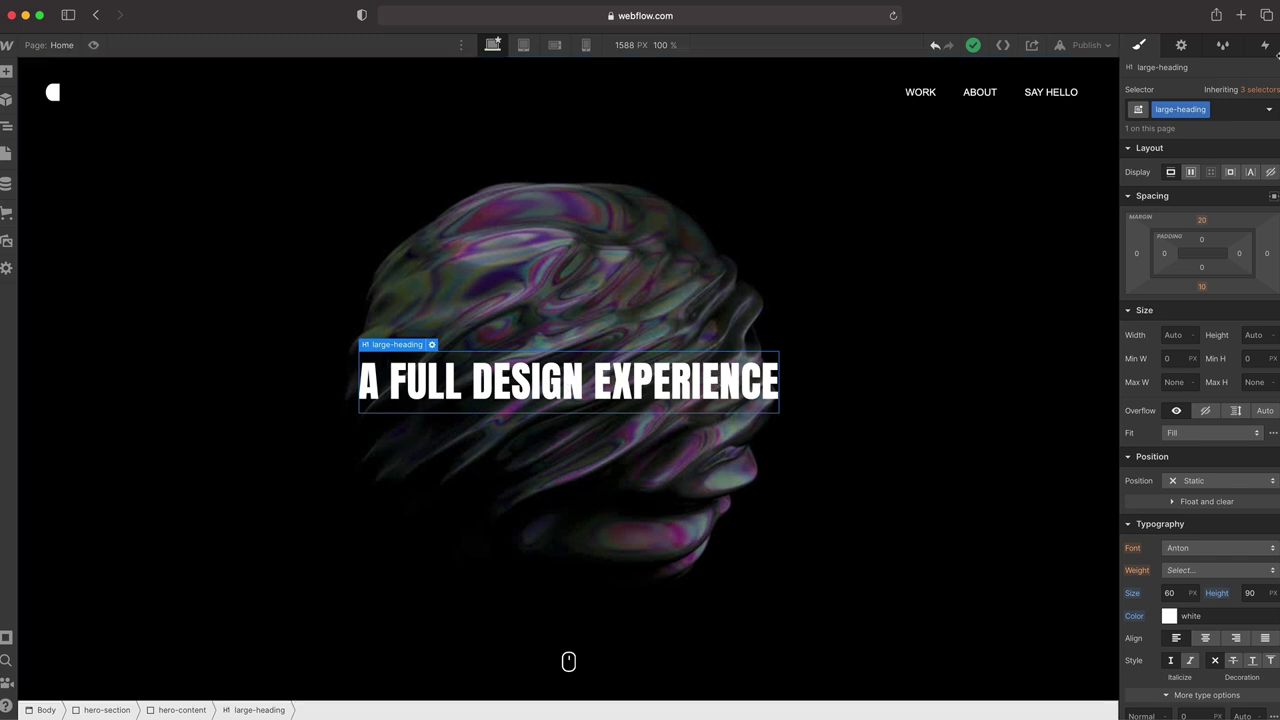
click(1266, 46)
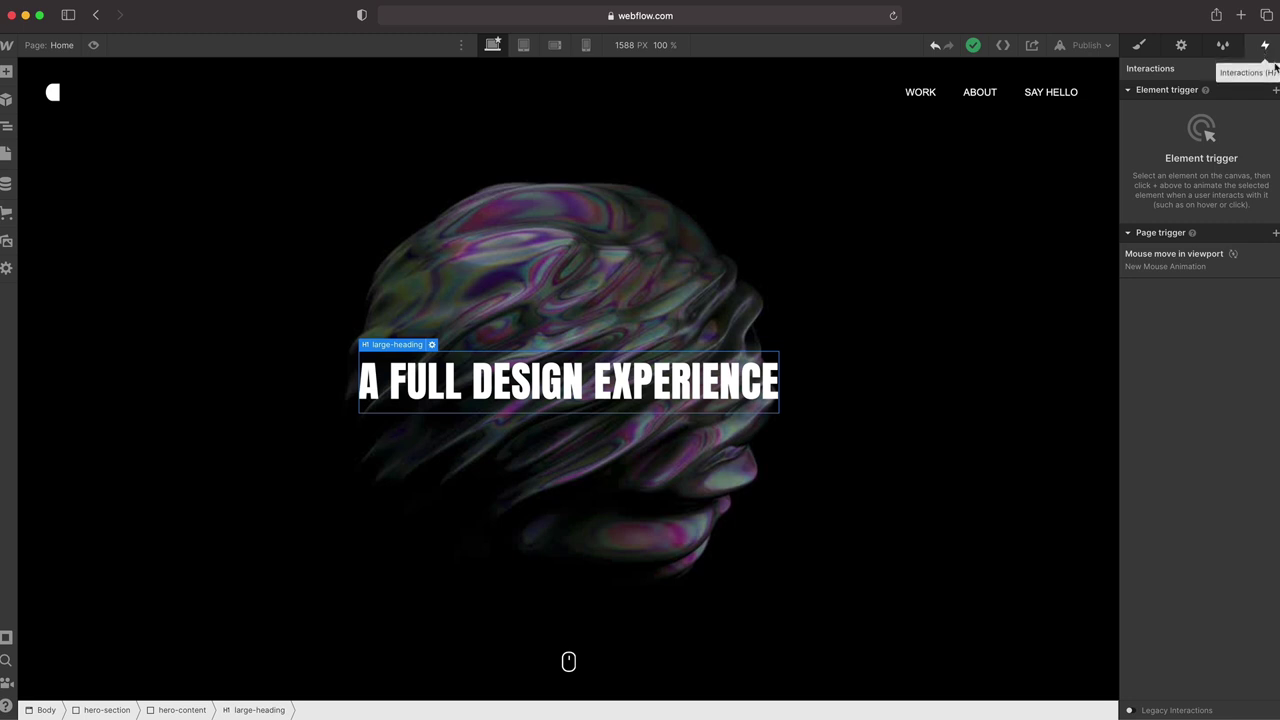
click(1275, 90)
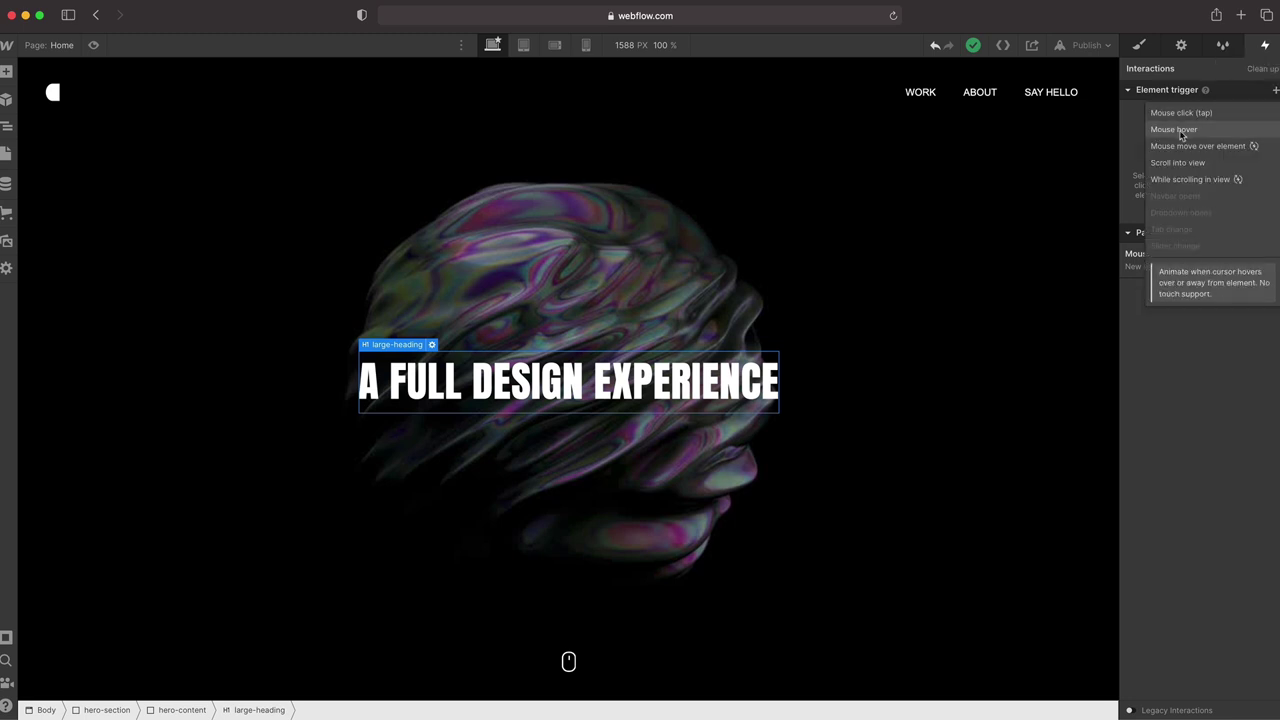
click(1182, 130)
click(1200, 161)
click(1178, 195)
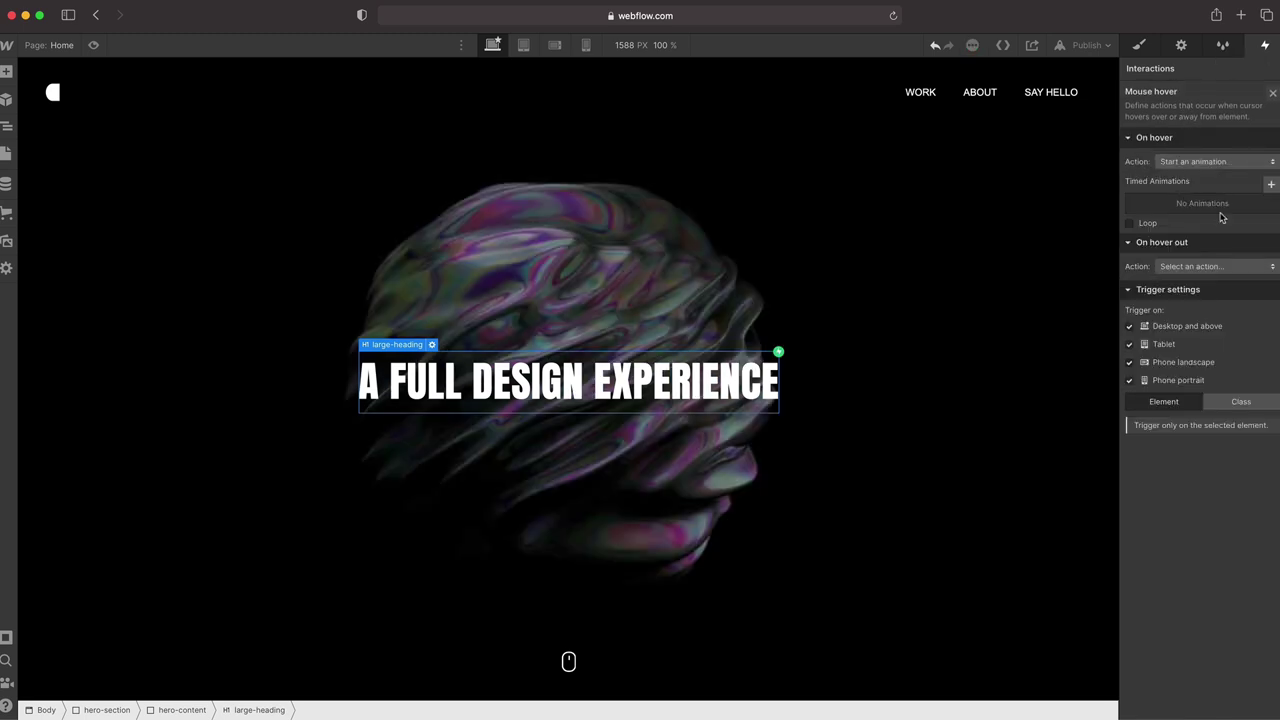
click(1271, 187)
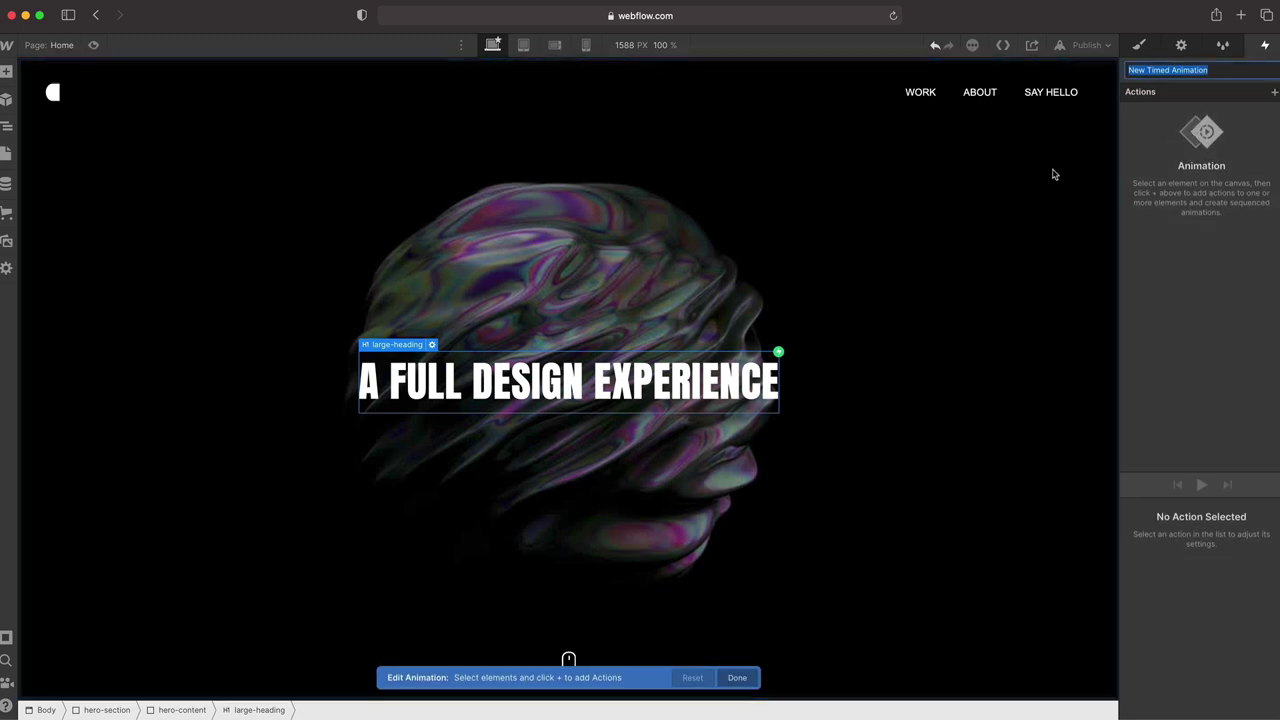
text(Mouse Hover)
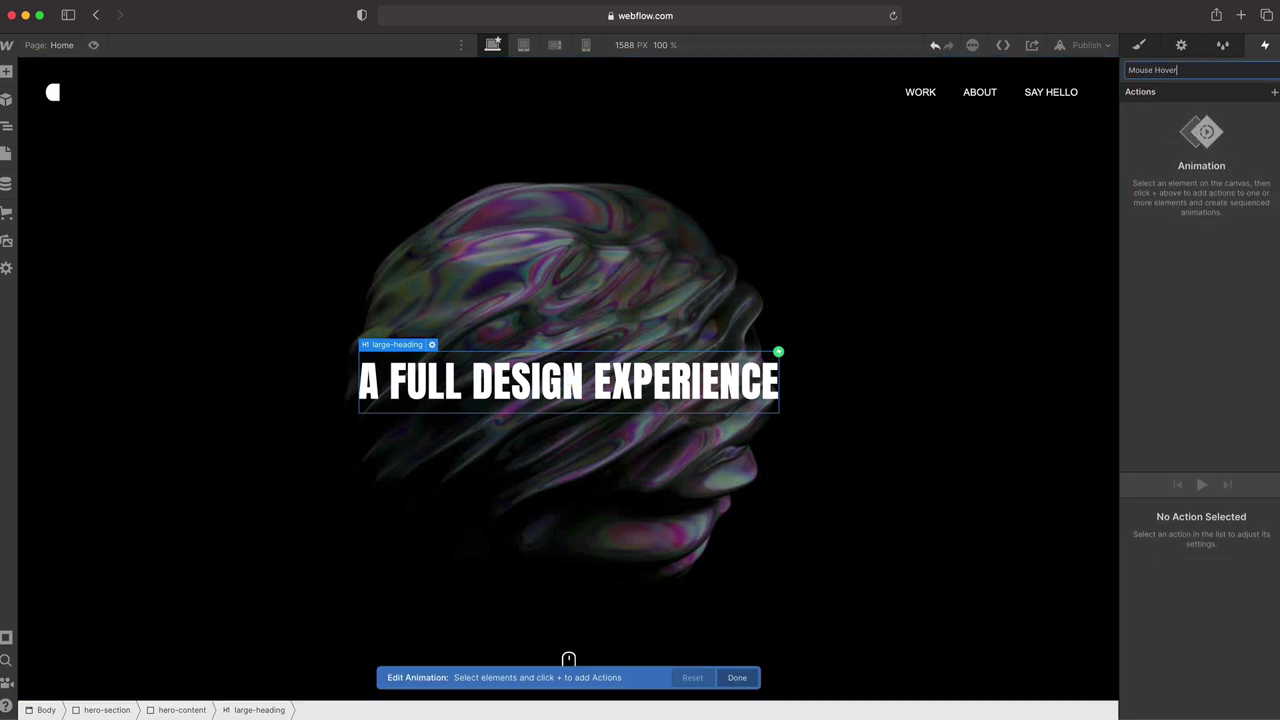
key(Return)
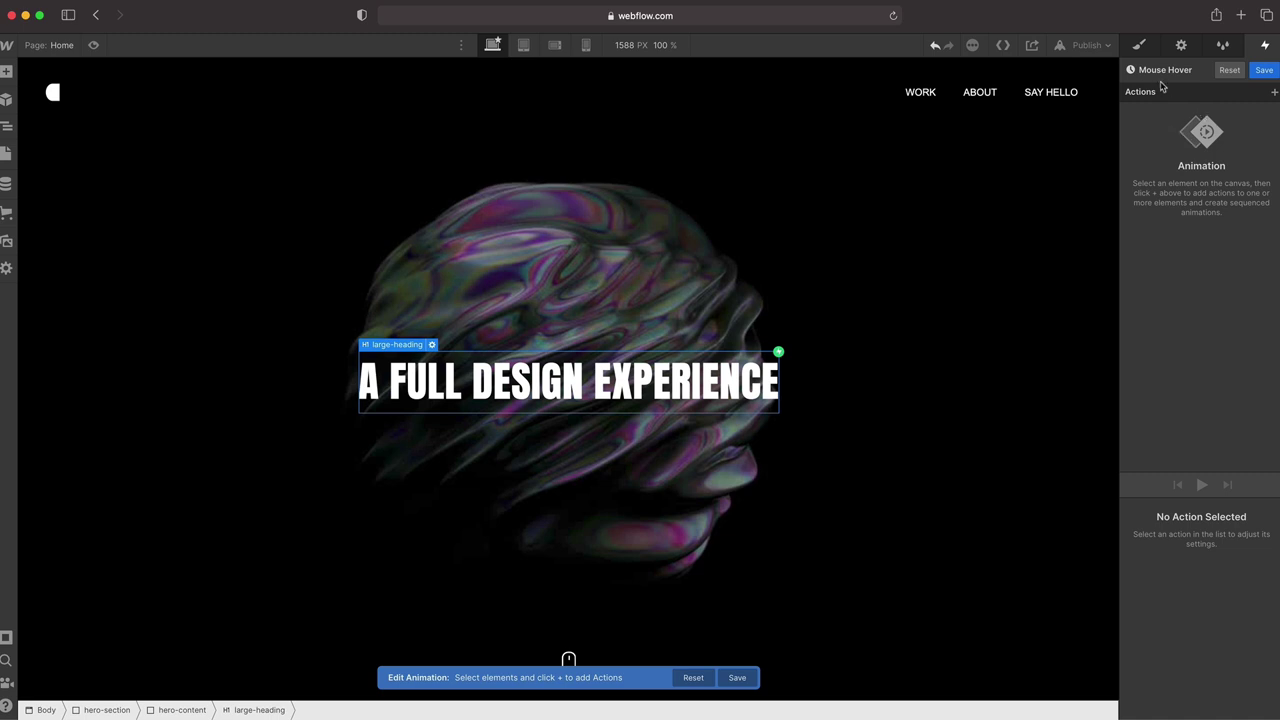
Add a scale action of 2 with Out Quart easing to the cursor dot
click(6, 123)
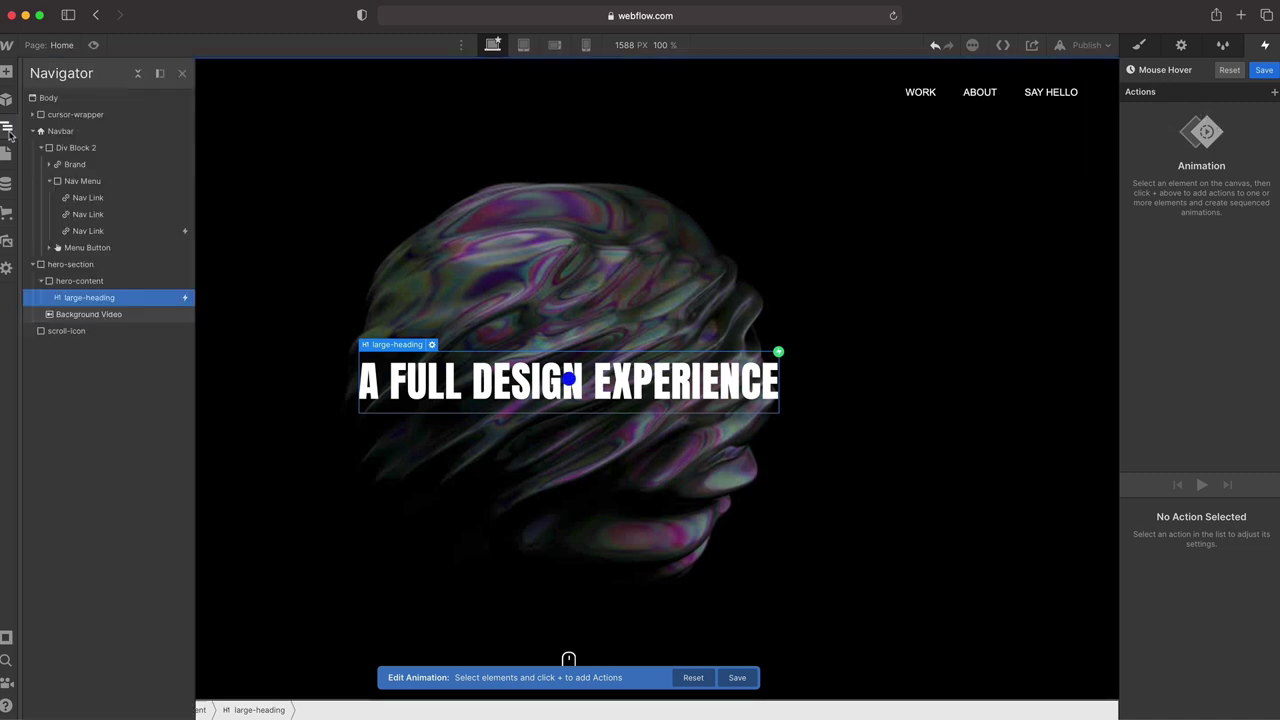
click(138, 73)
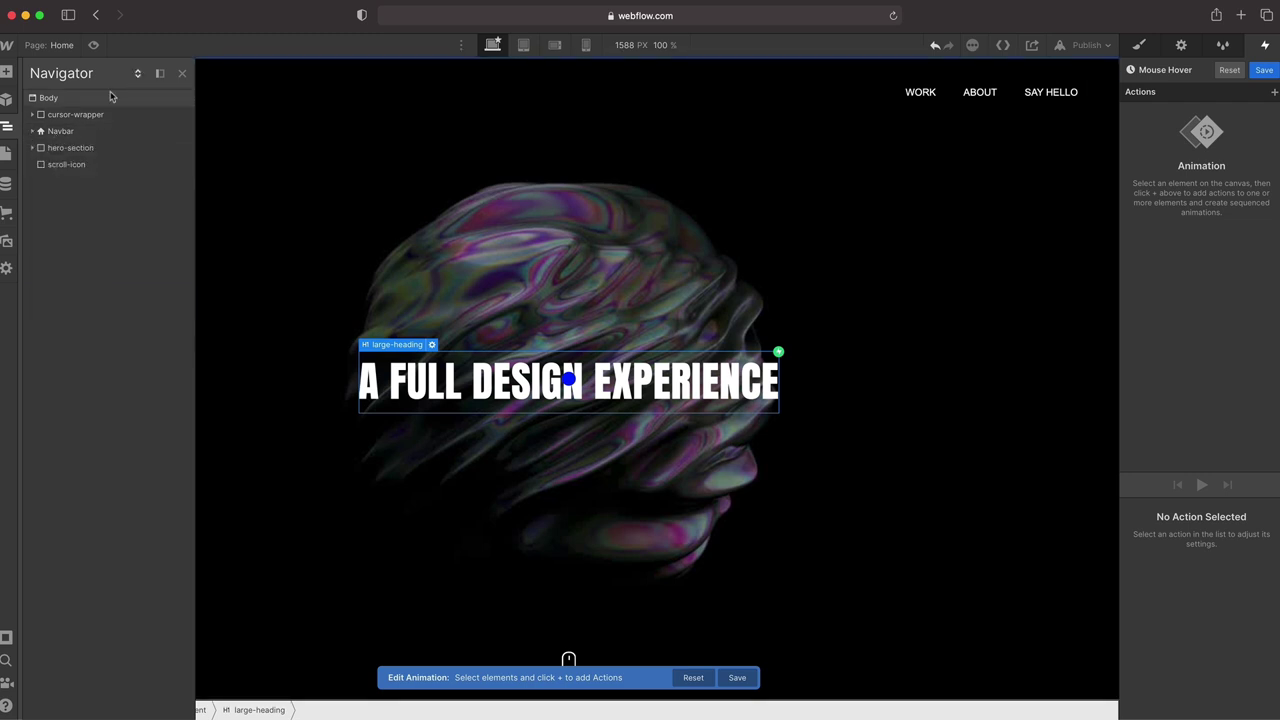
click(32, 114)
click(67, 131)
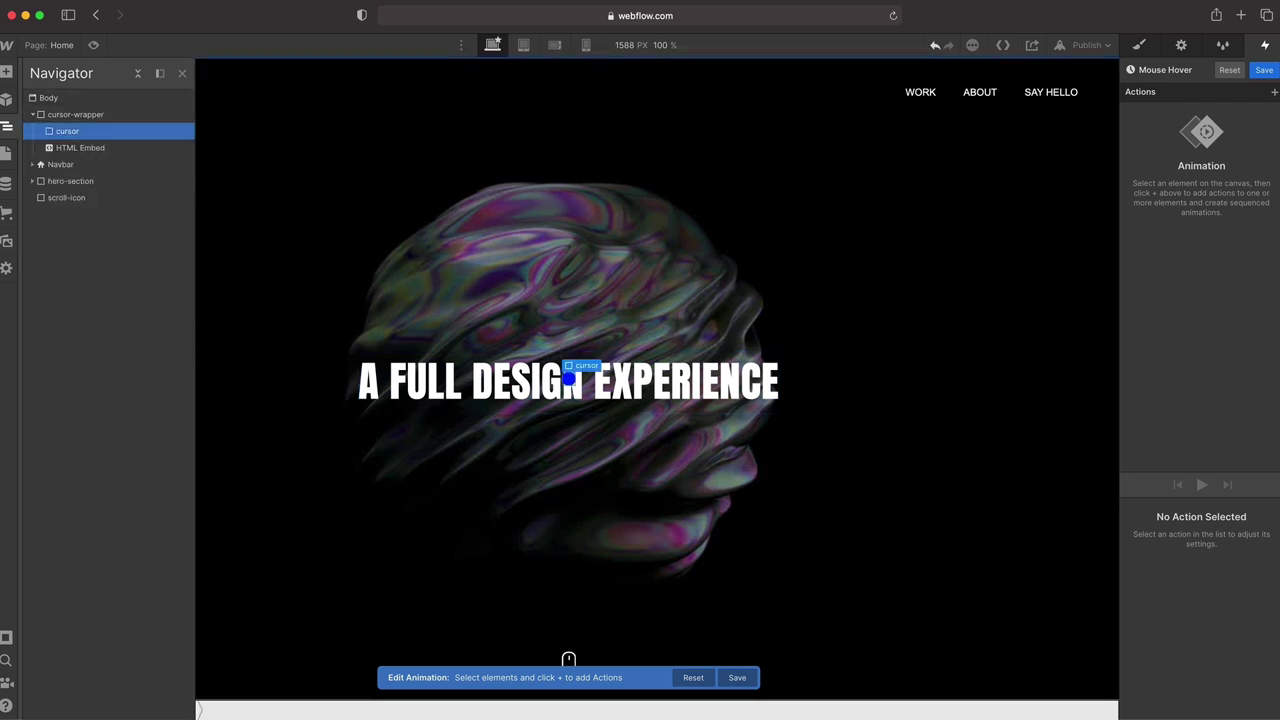
click(1274, 91)
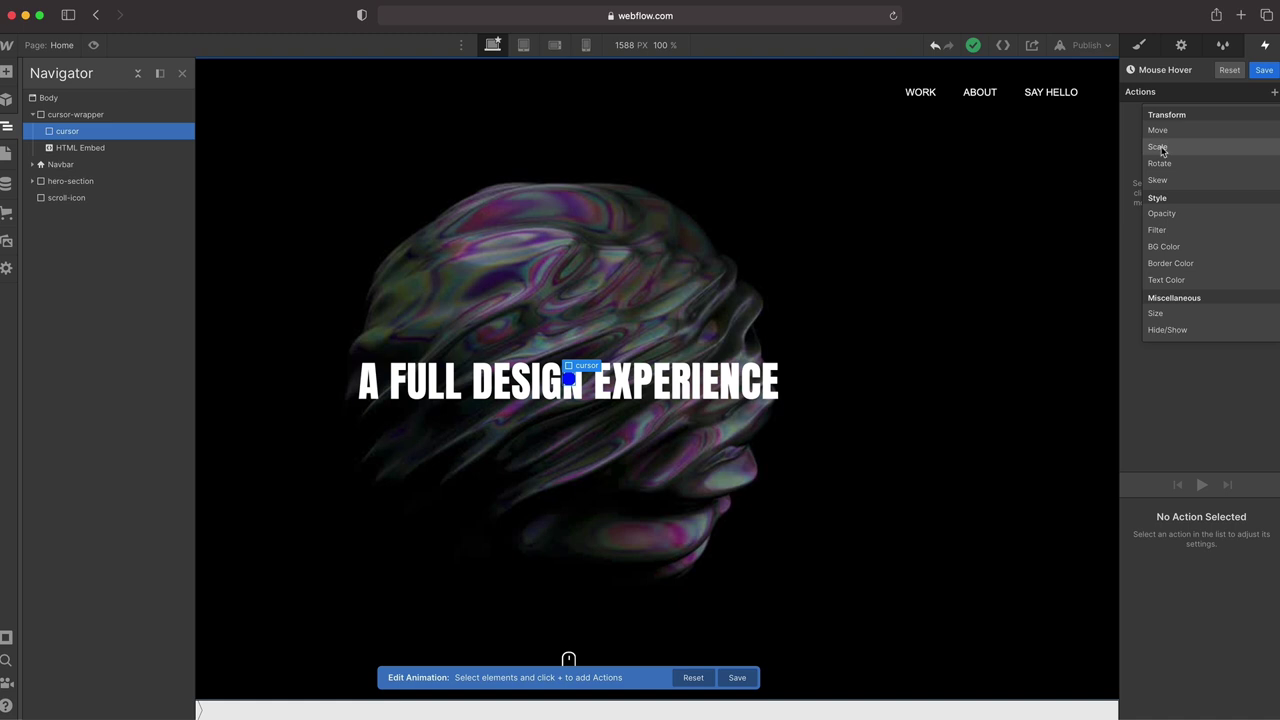
click(1160, 148)
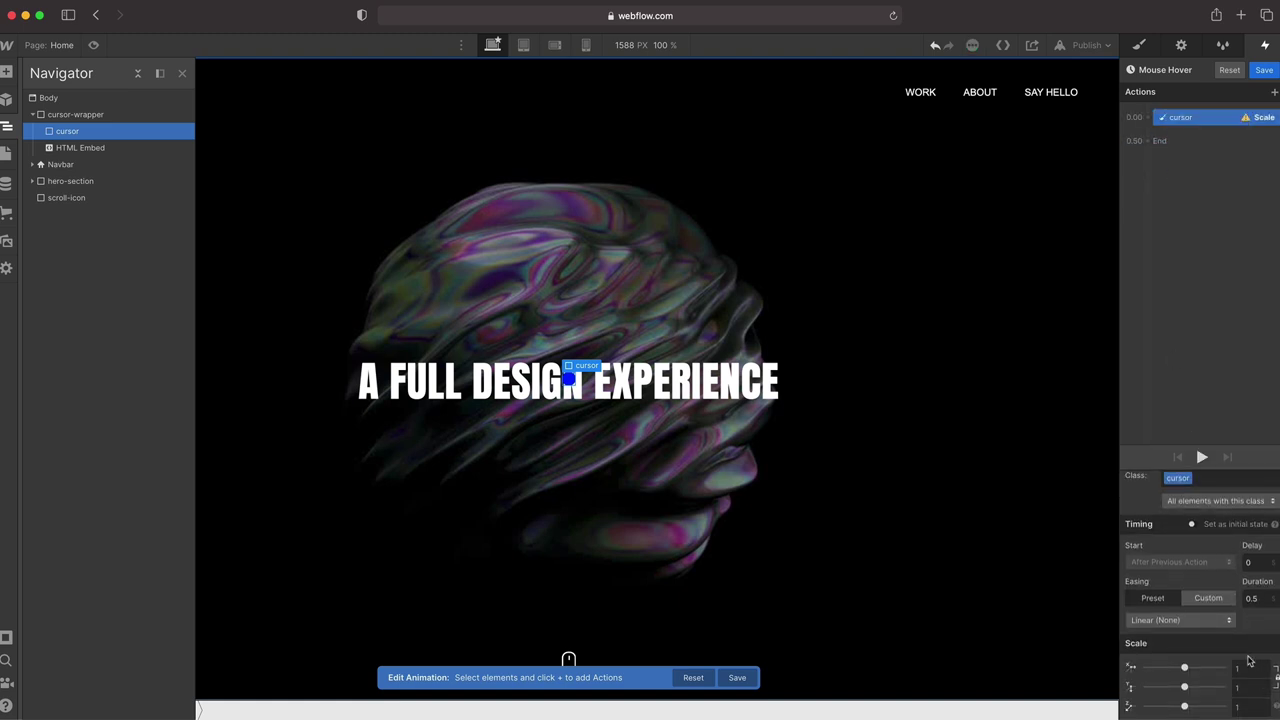
scroll(1248, 640, down, 1)
click(1250, 670)
text(2)
key(Return)
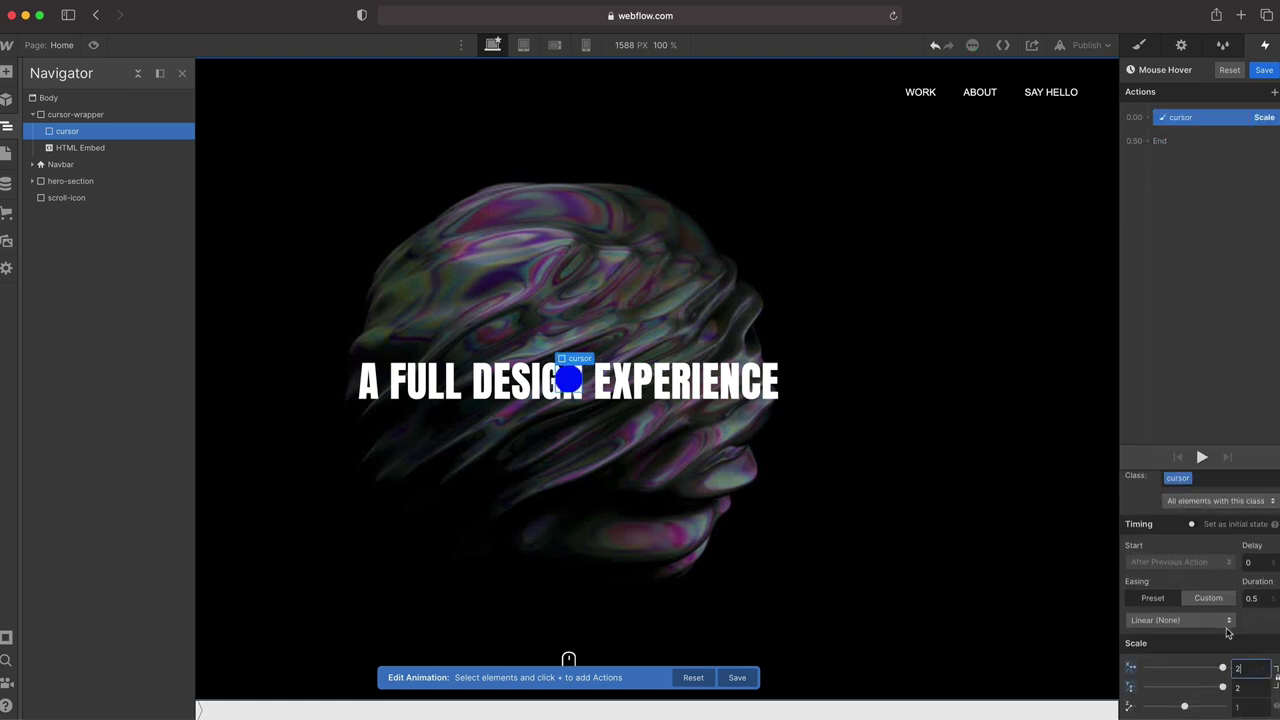
click(1180, 620)
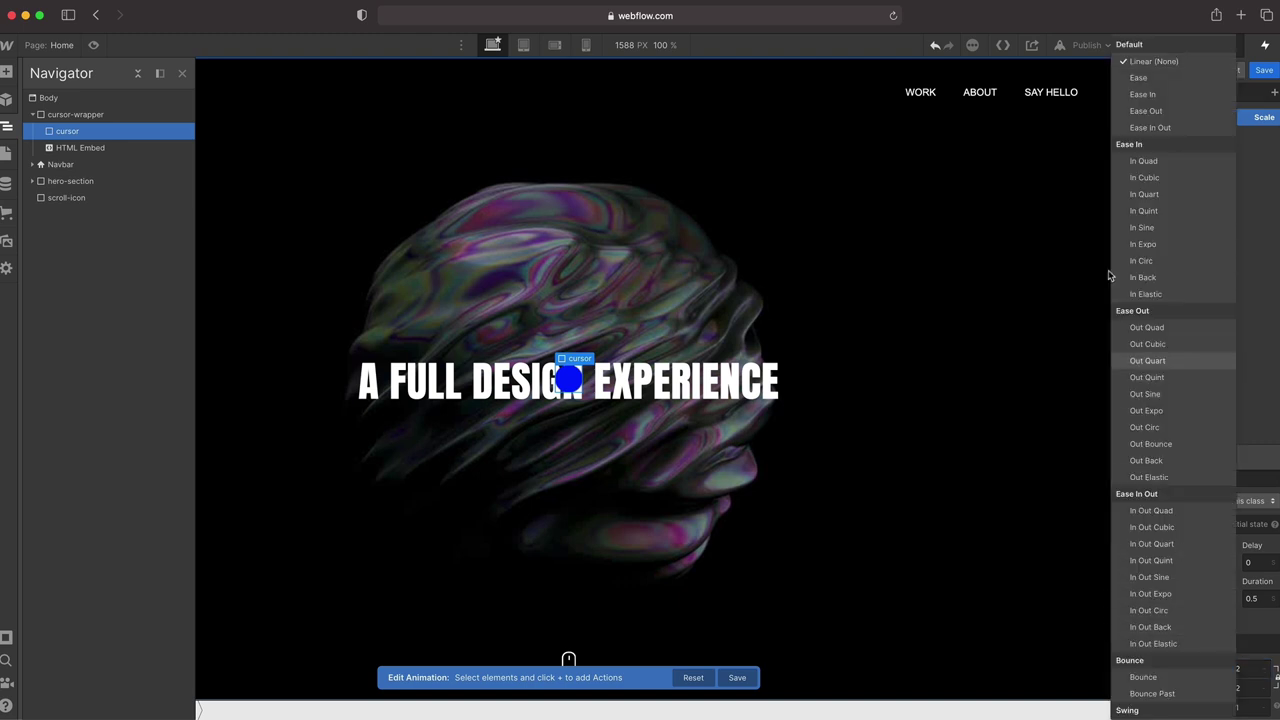
click(1148, 361)
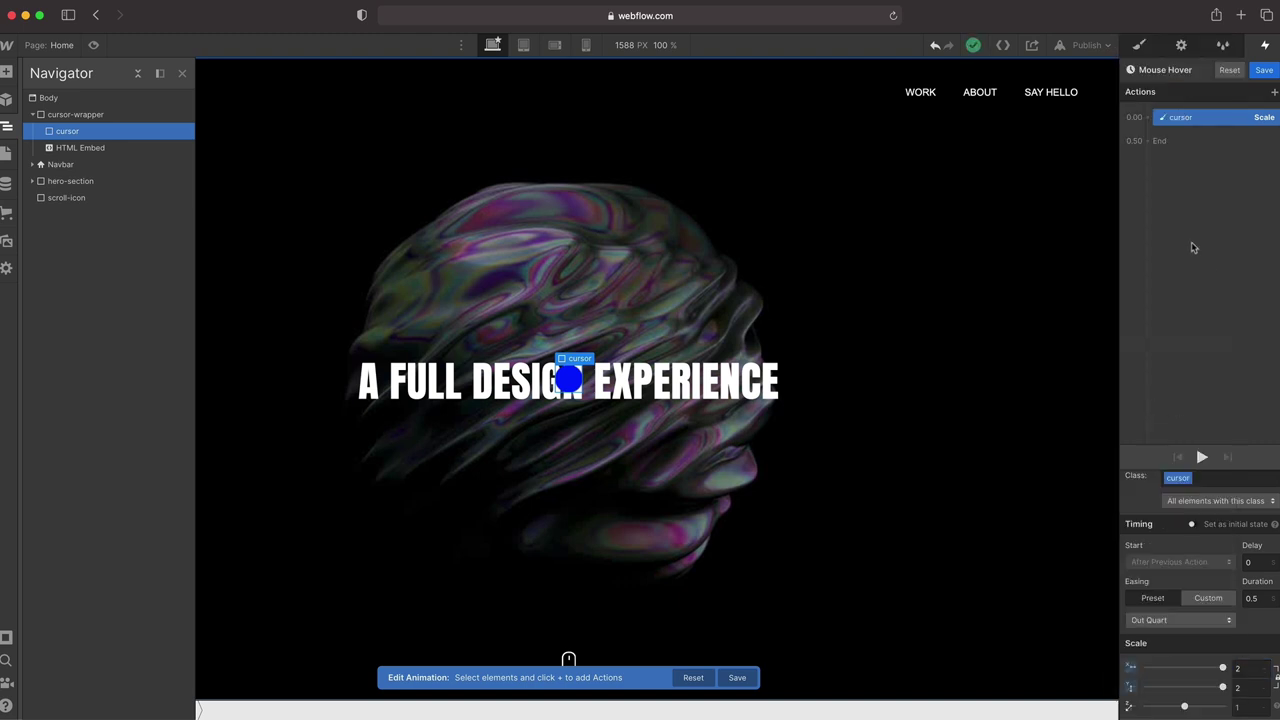
Add a simultaneous opacity 80 action with Out Quart easing, then save the animation
click(1274, 91)
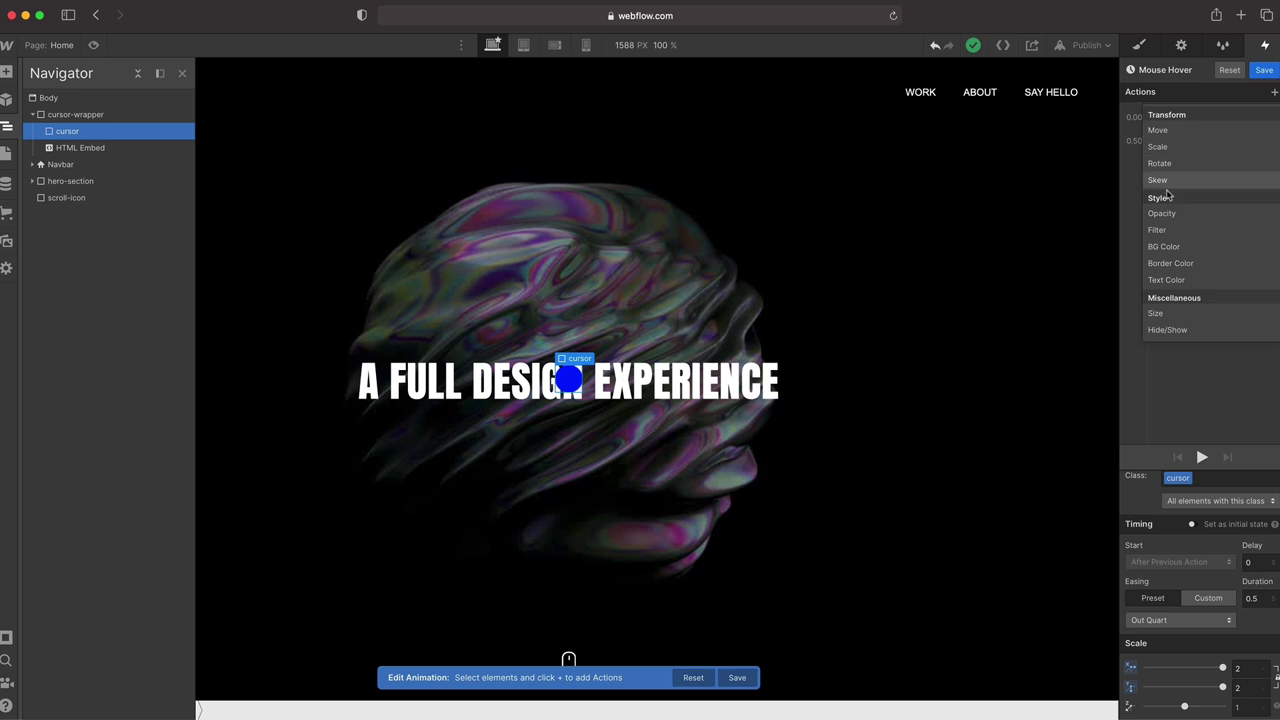
click(1160, 214)
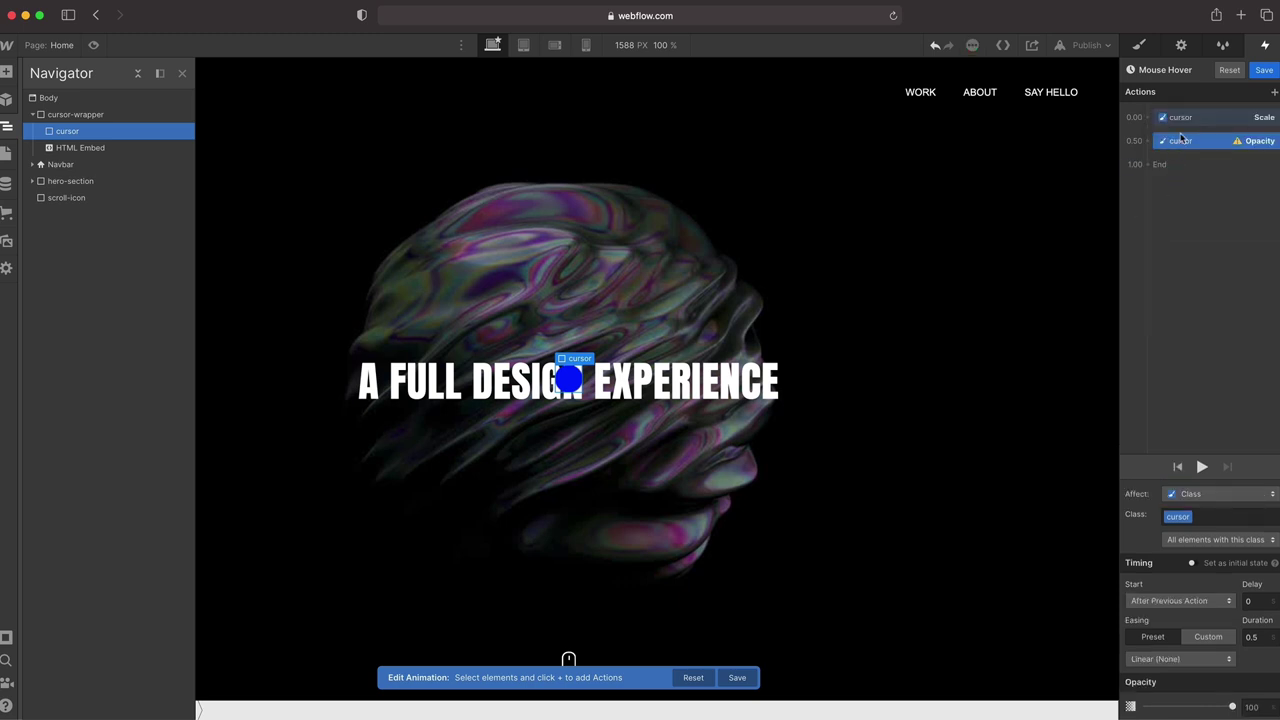
drag(1178, 141, 1188, 126)
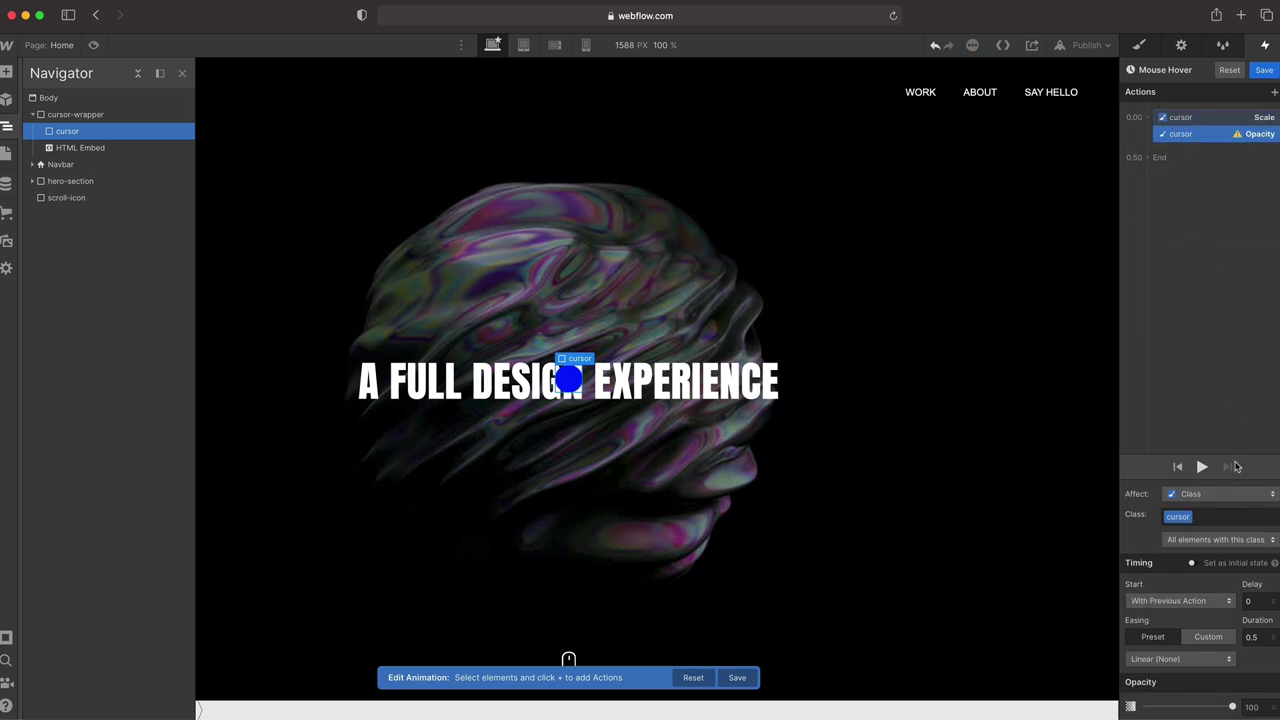
drag(1233, 710, 1216, 708)
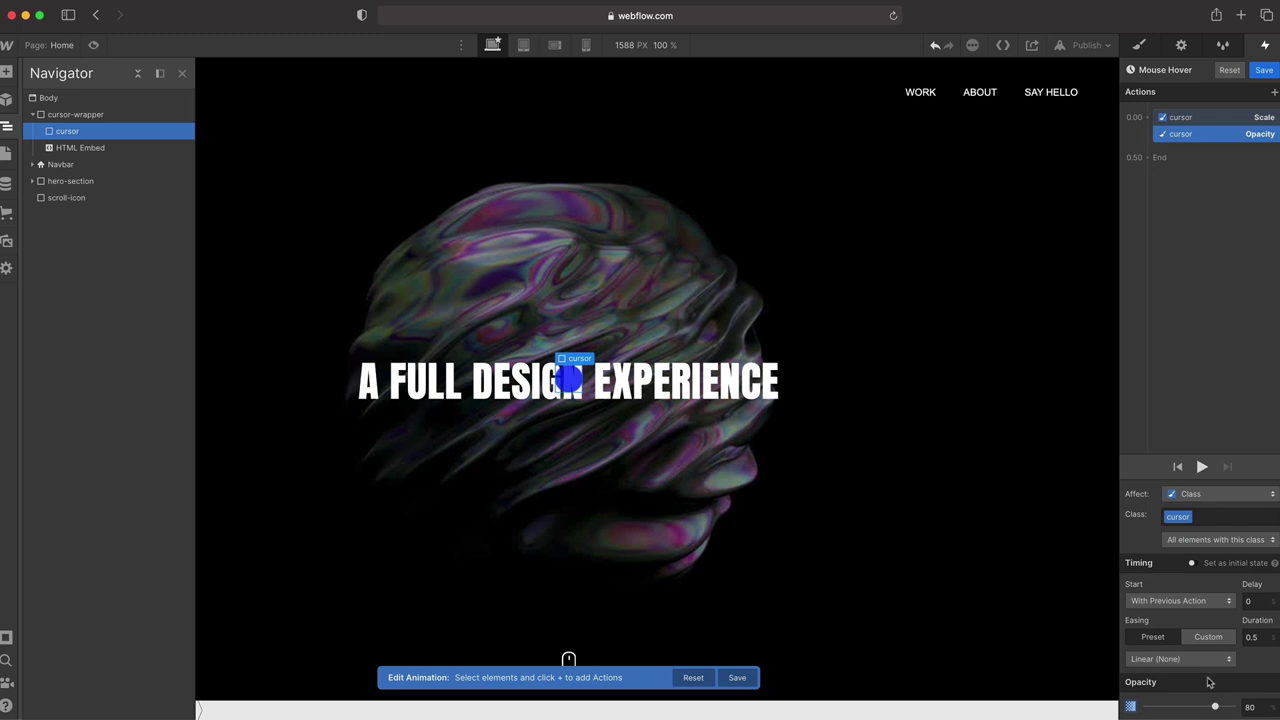
click(1178, 659)
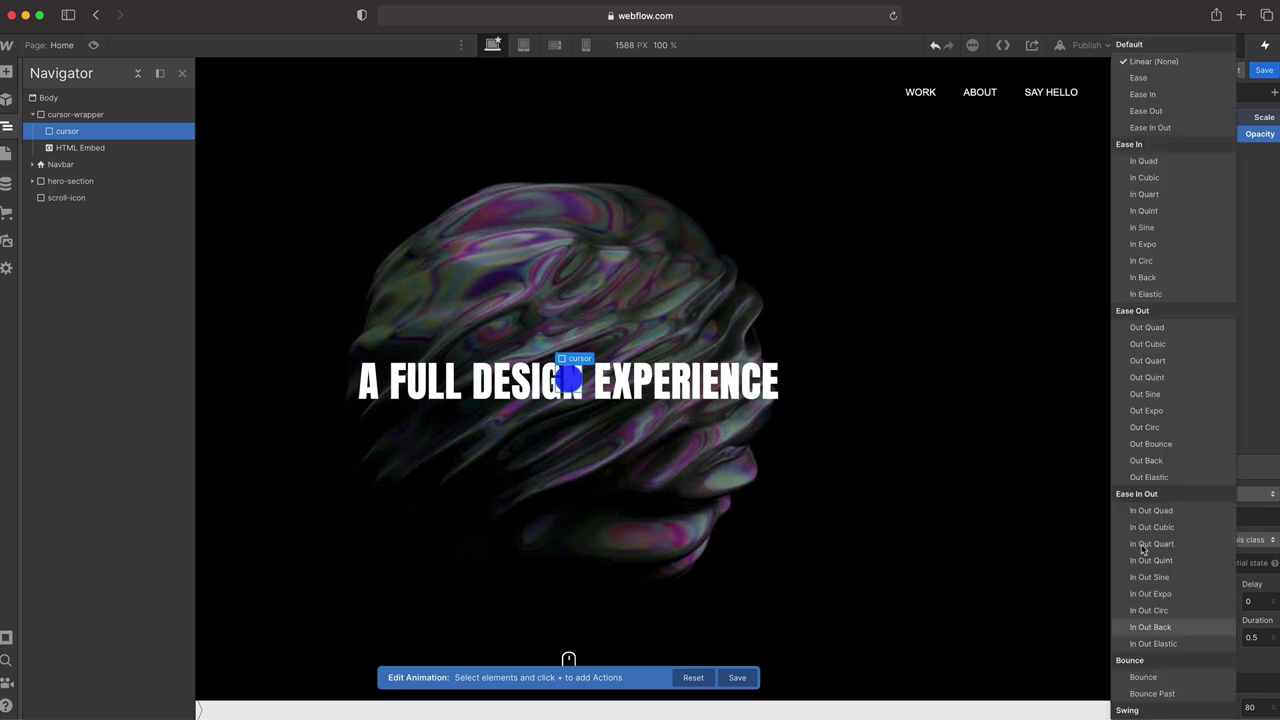
click(1156, 362)
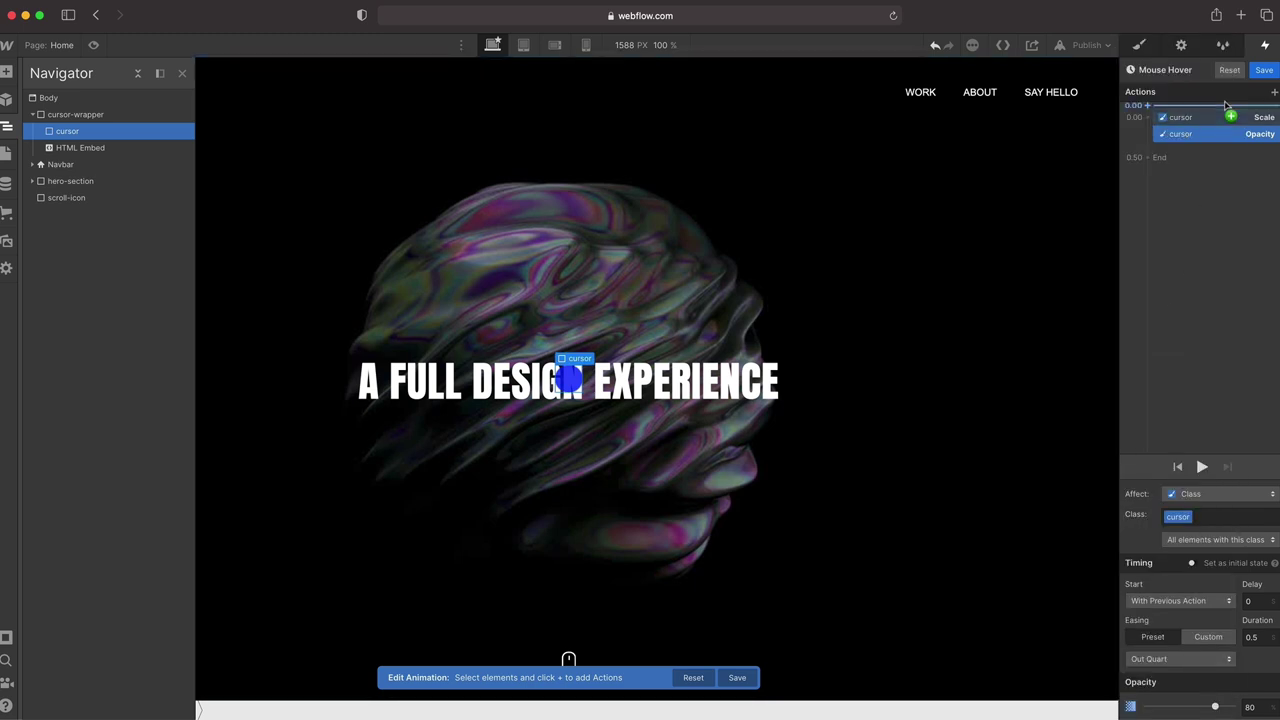
click(1215, 118)
click(1211, 136)
click(1264, 71)
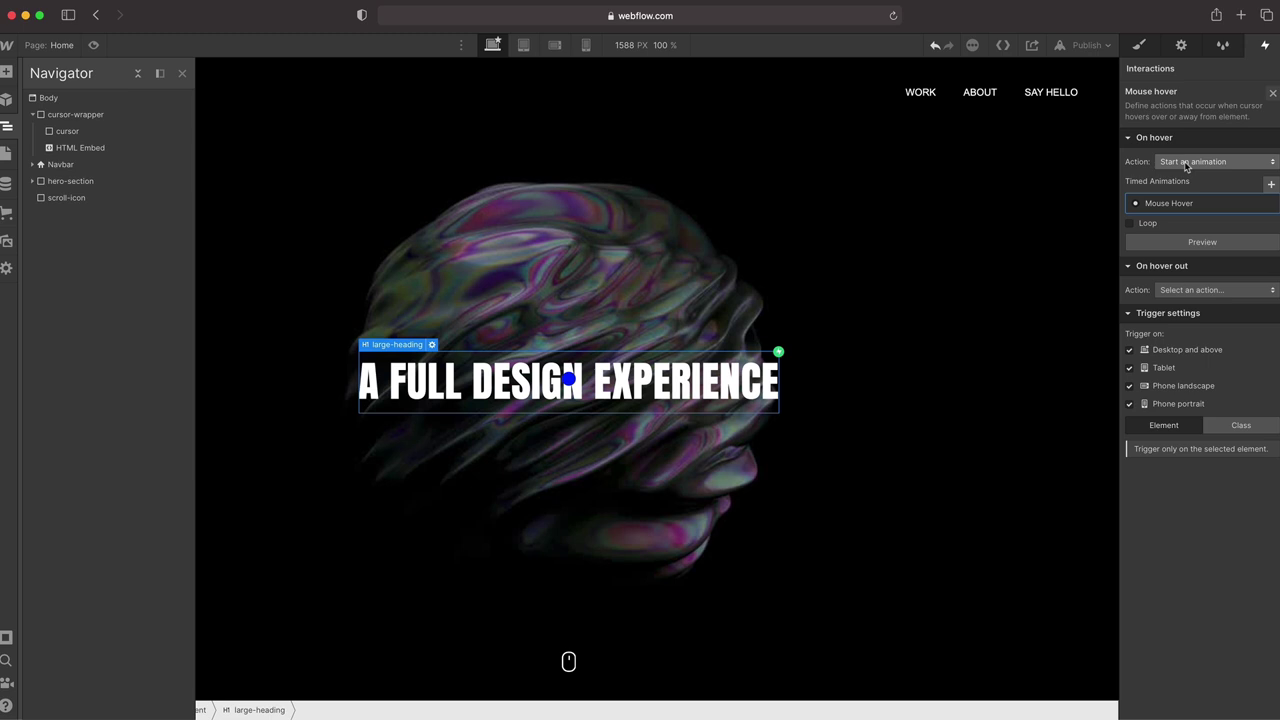
Set hover out to play a duplicate of Mouse Hover renamed 'Mouse Hover Out'
click(1194, 292)
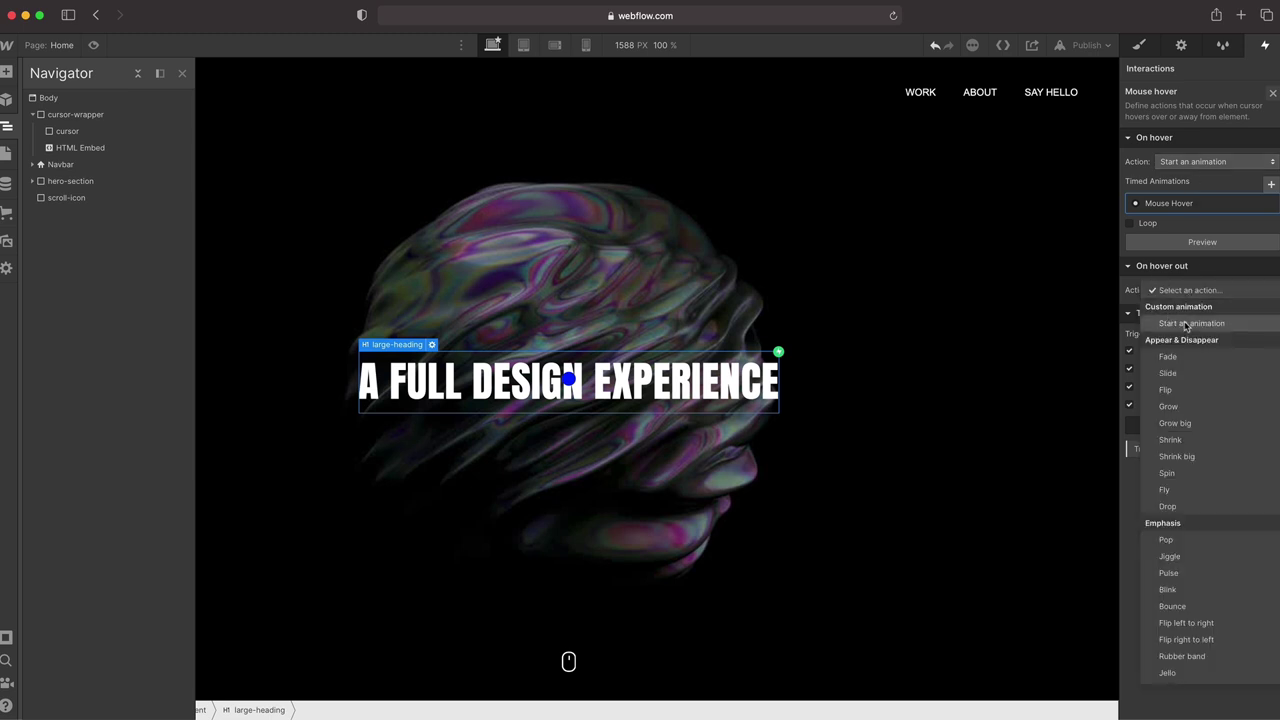
click(1187, 324)
click(1269, 333)
click(1233, 391)
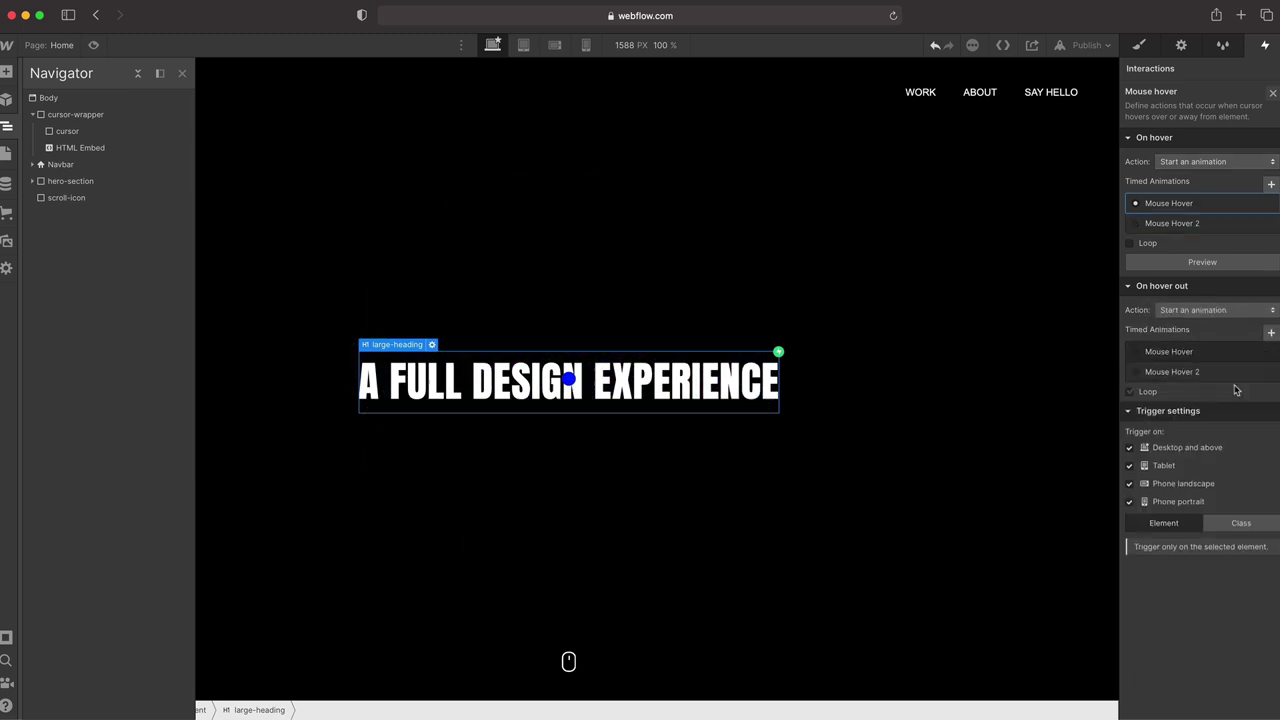
click(1269, 372)
click(1231, 409)
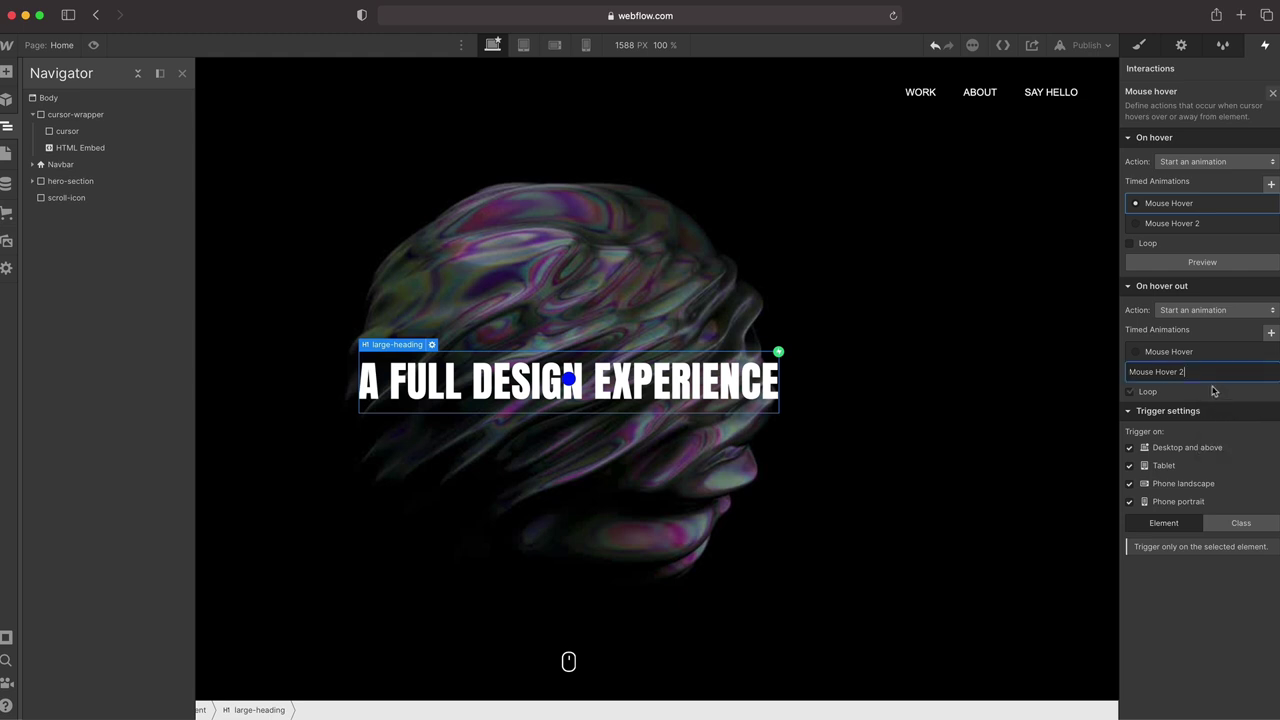
text(Mouse Hover Out)
key(Return)
click(1190, 376)
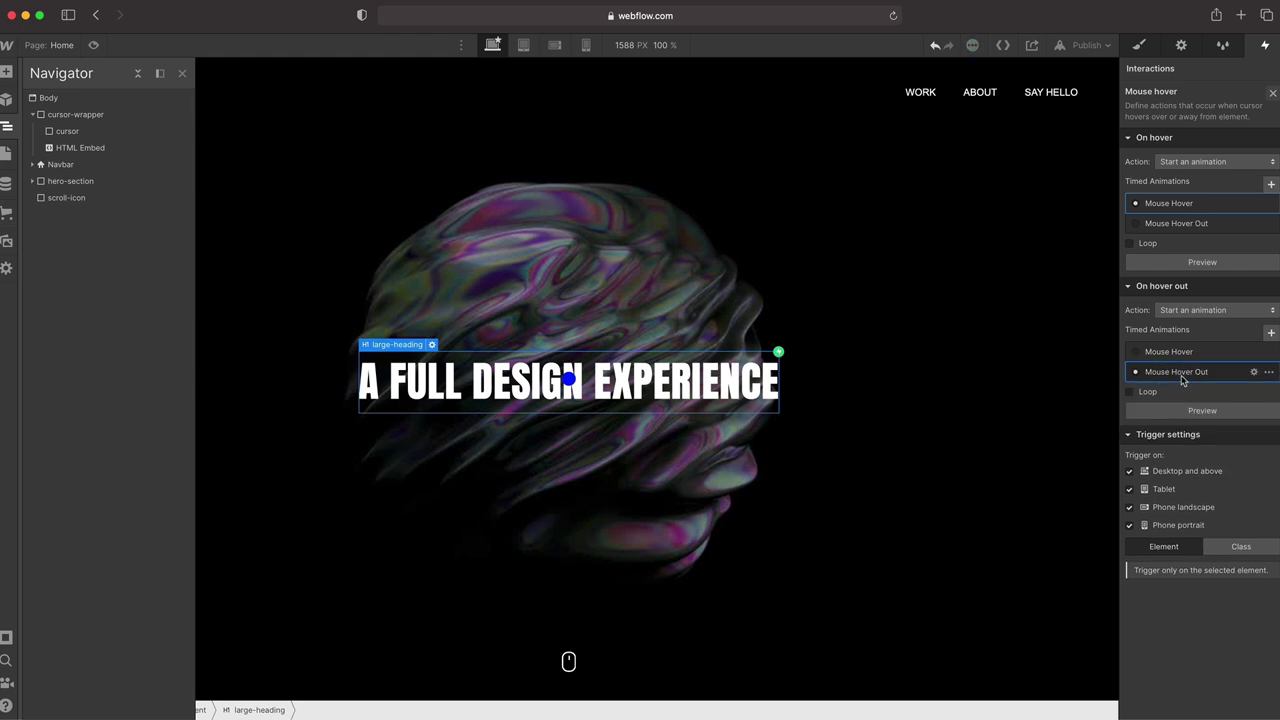
click(1188, 377)
Reset the cursor dot to scale 1 and opacity 100 in Mouse Hover Out, then save
click(1188, 118)
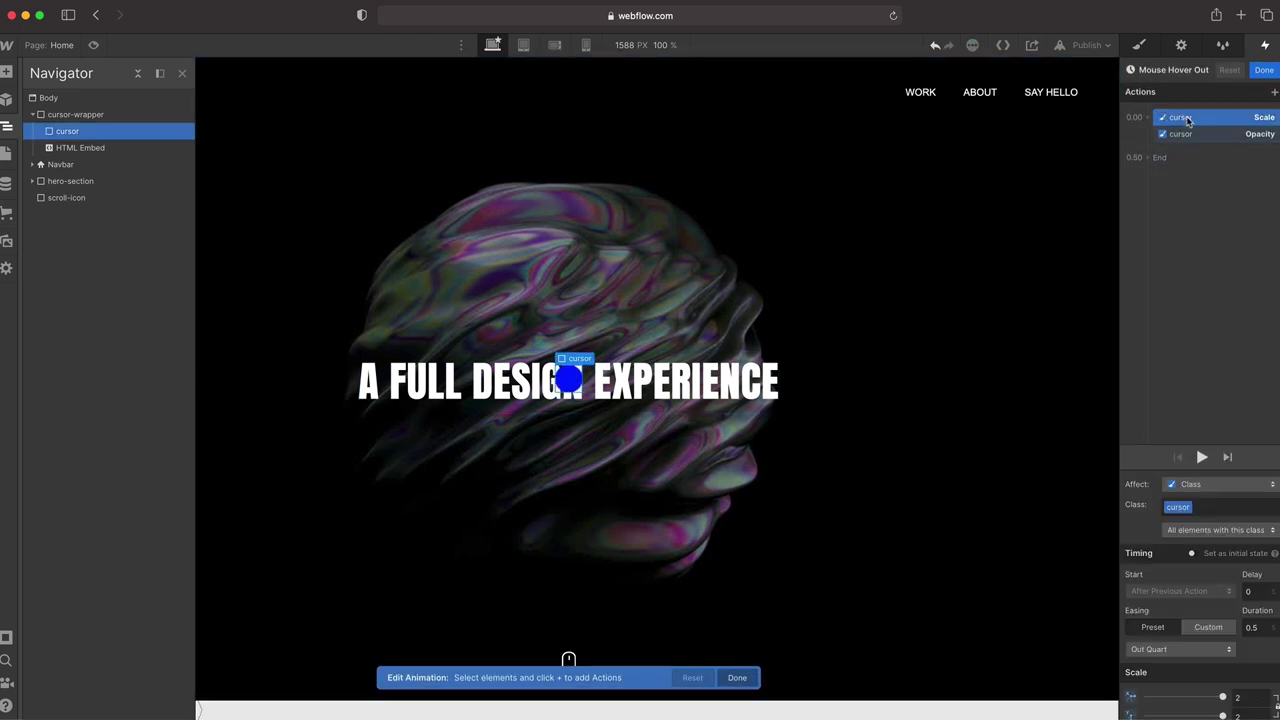
scroll(1233, 716, down, 1)
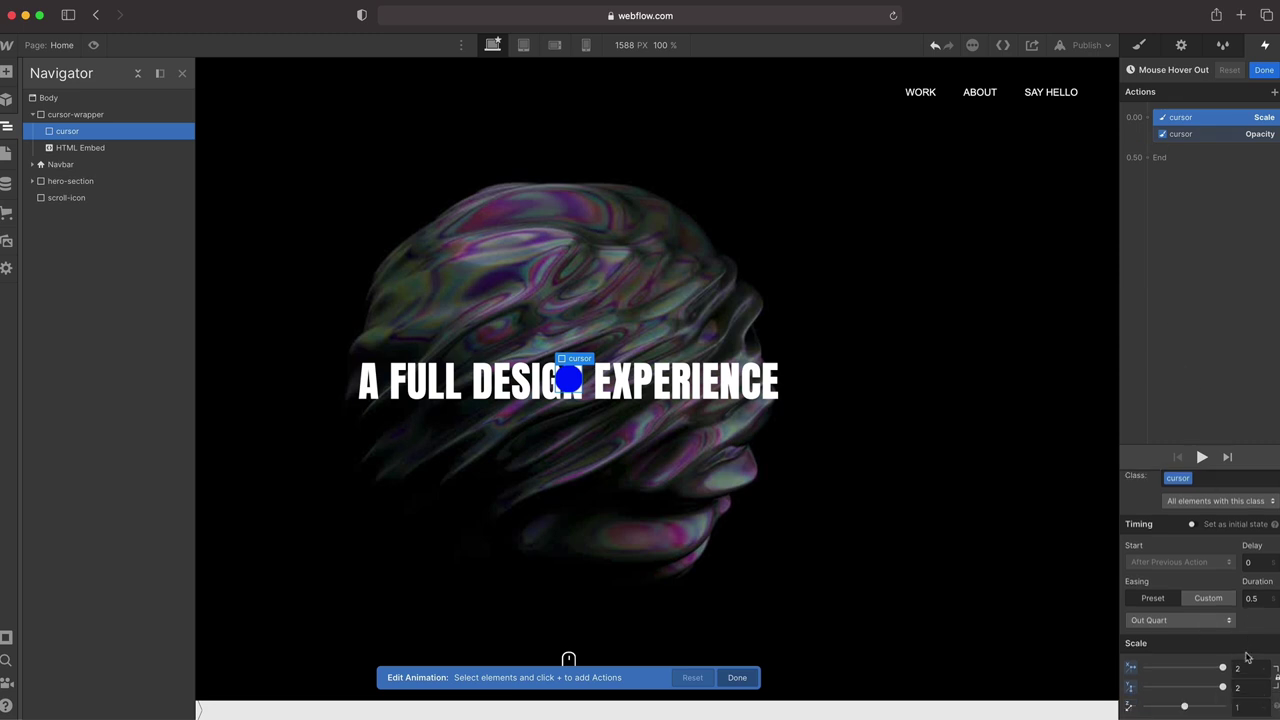
double_click(1250, 667)
text(1)
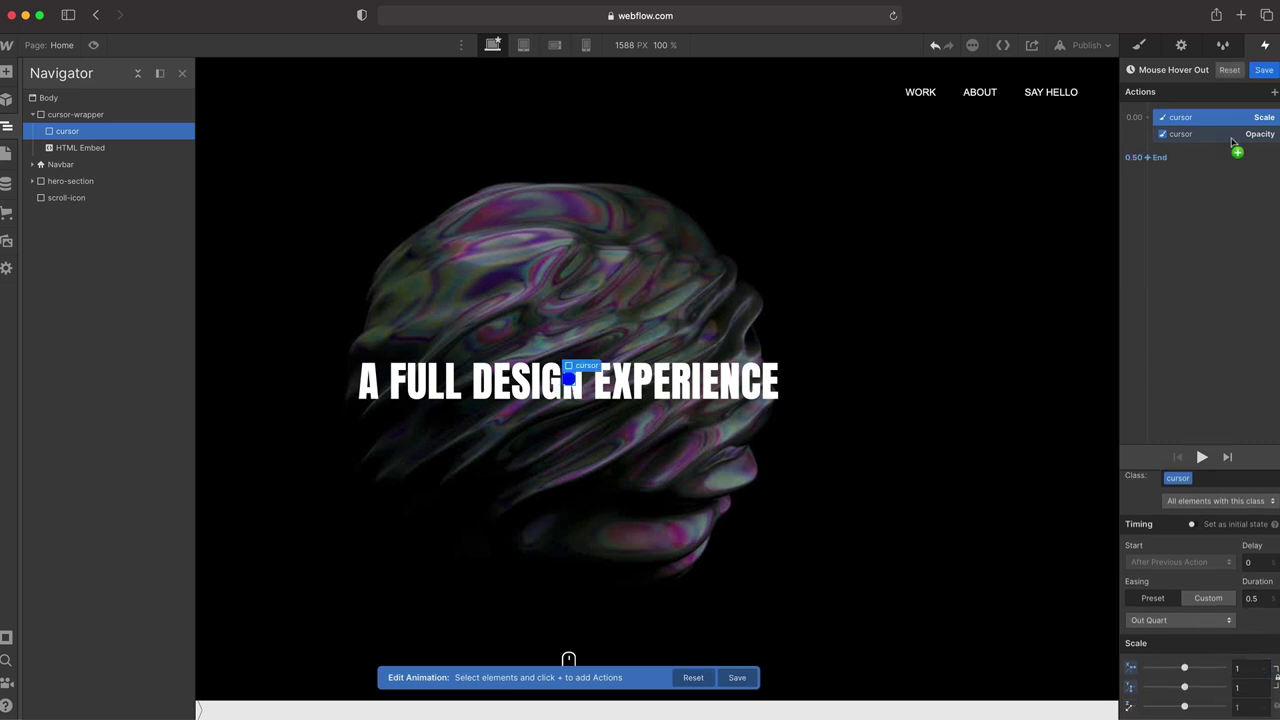
click(1205, 135)
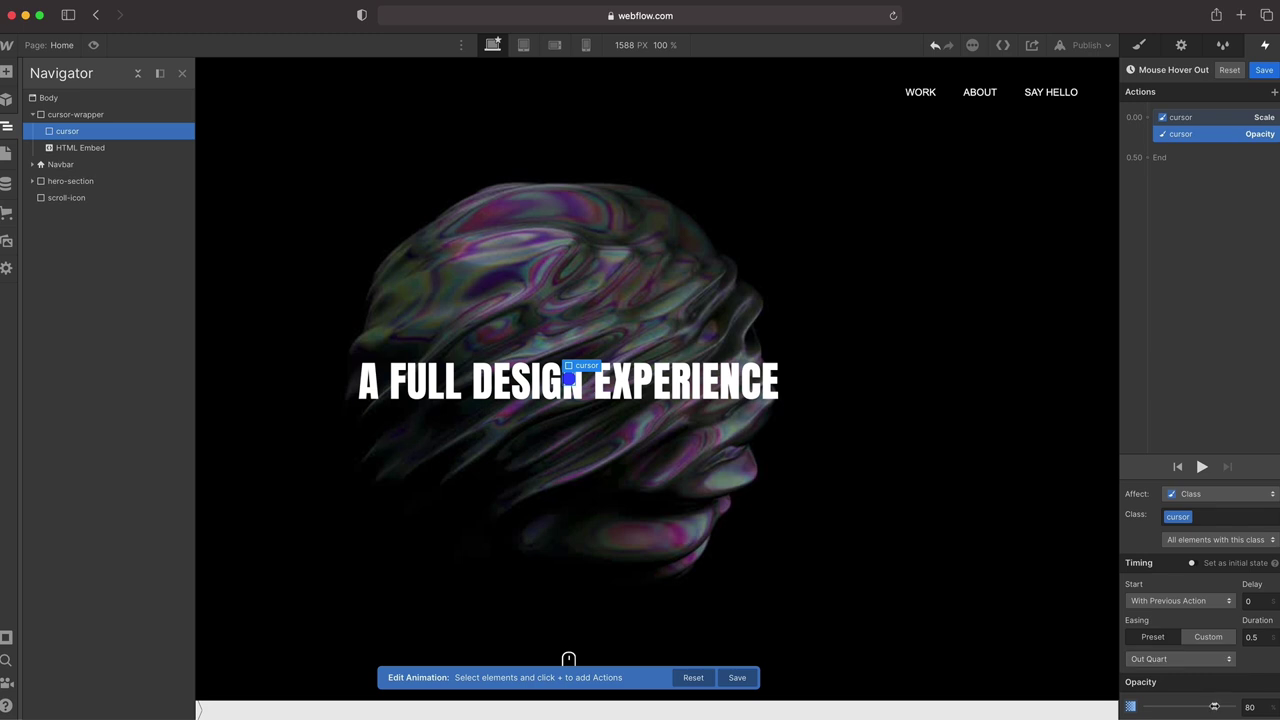
drag(1216, 706, 1244, 706)
click(1264, 71)
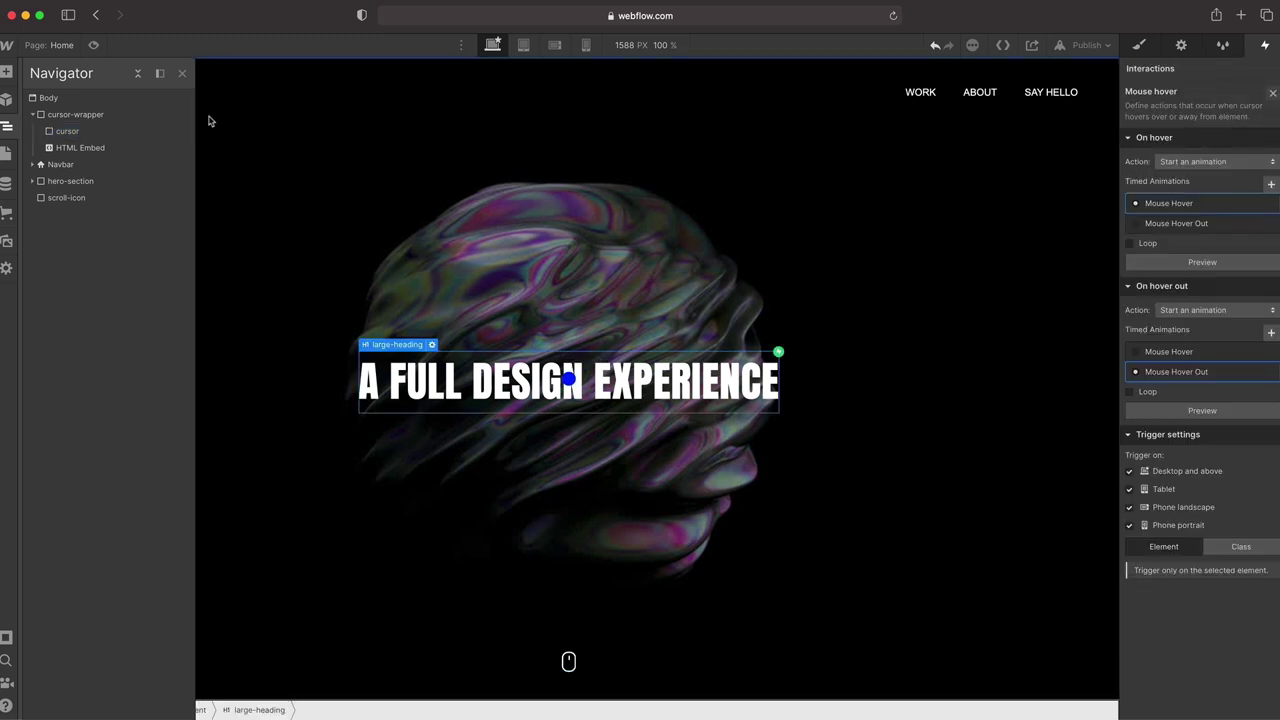
Preview the page to test the heading hover effect, then select the WORK nav link
click(93, 45)
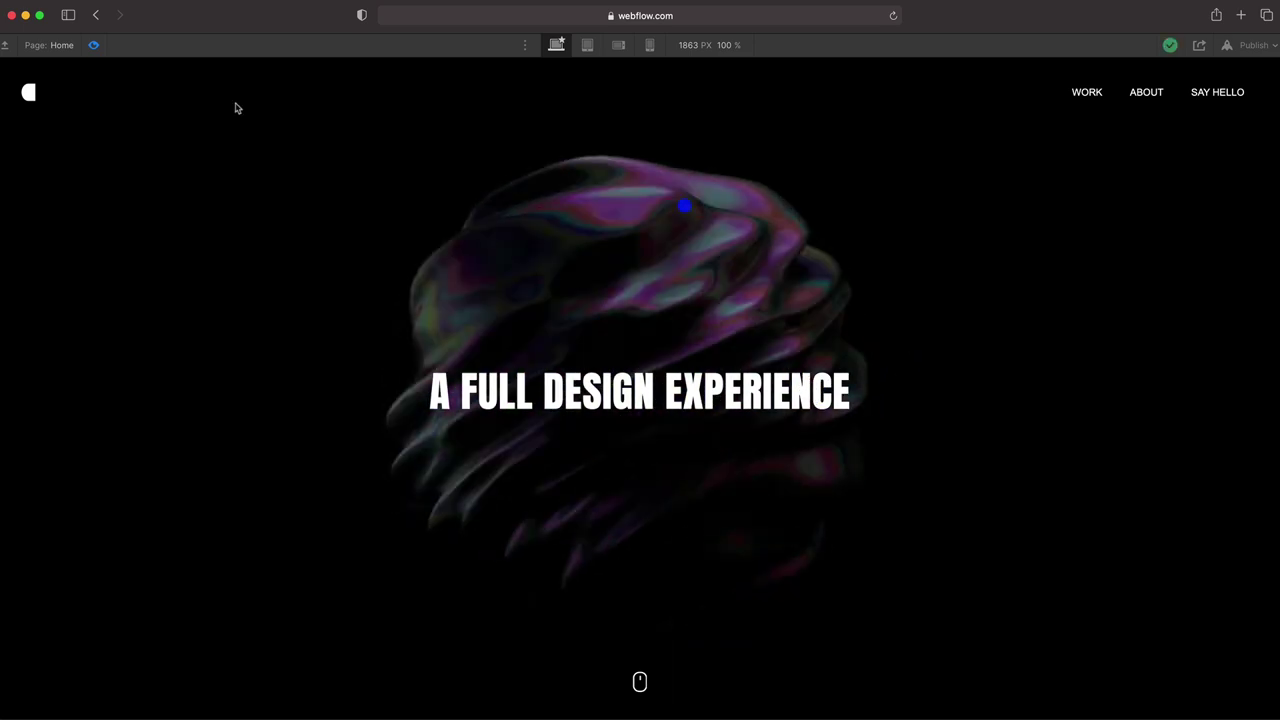
click(93, 45)
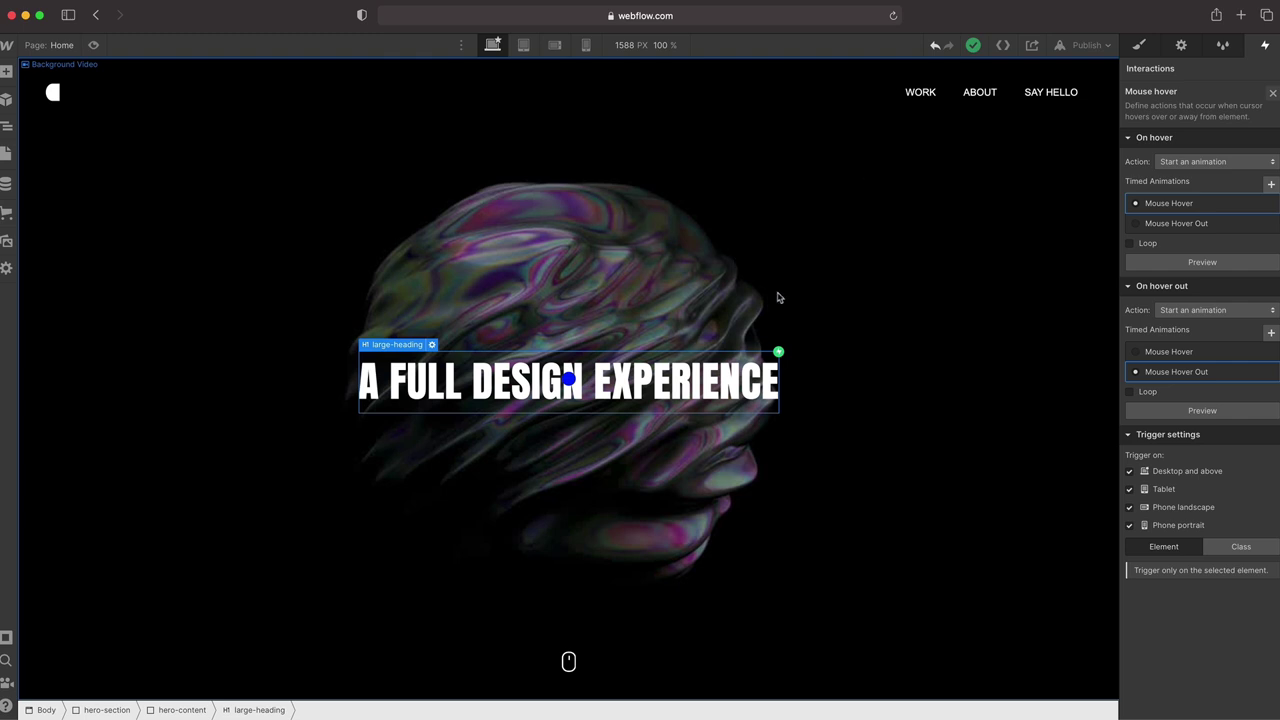
click(920, 86)
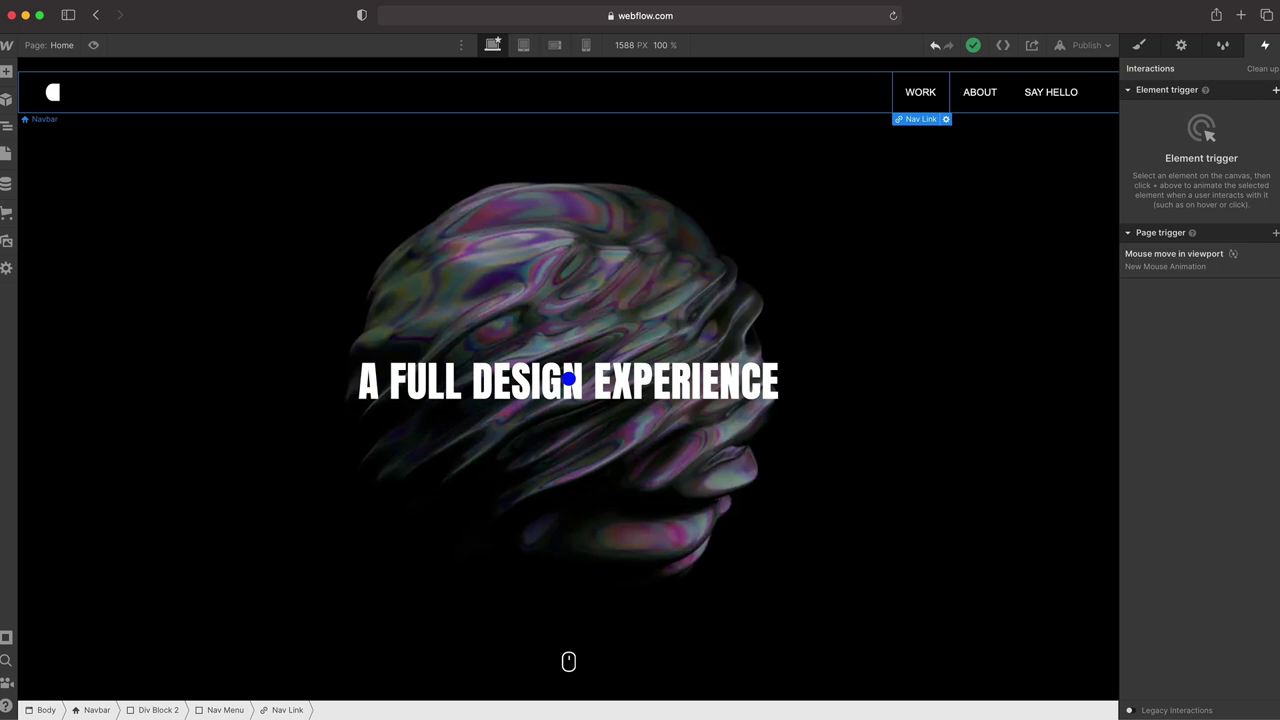
Give the WORK link a hover trigger playing Mouse Hover and Mouse Hover Out, then preview
click(1275, 89)
click(1168, 130)
click(1205, 162)
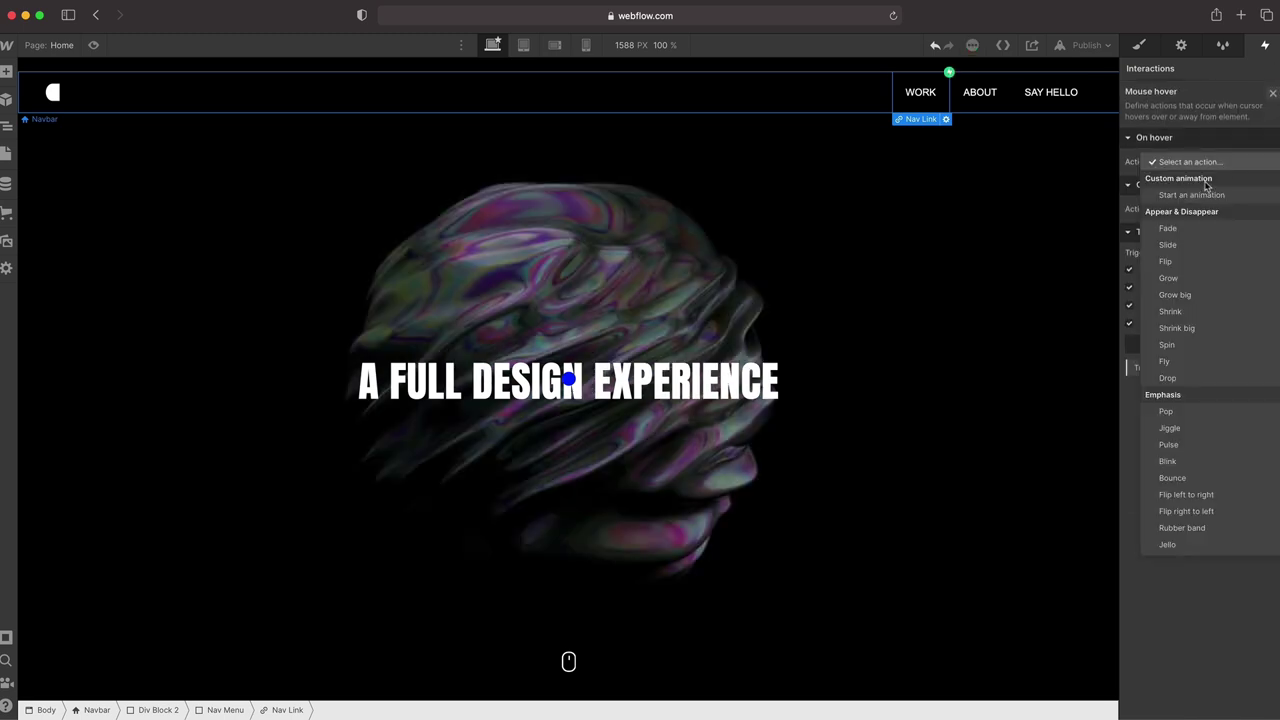
click(1185, 190)
click(1168, 203)
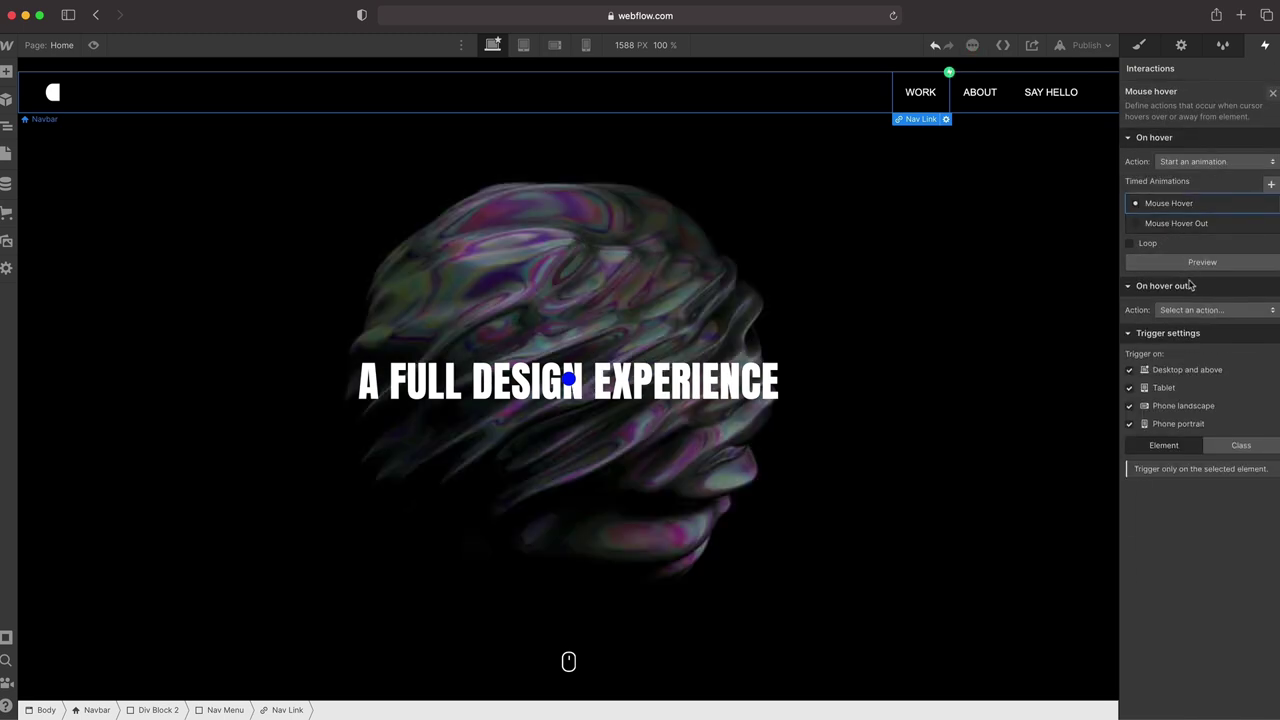
click(1205, 310)
click(1190, 344)
click(1175, 372)
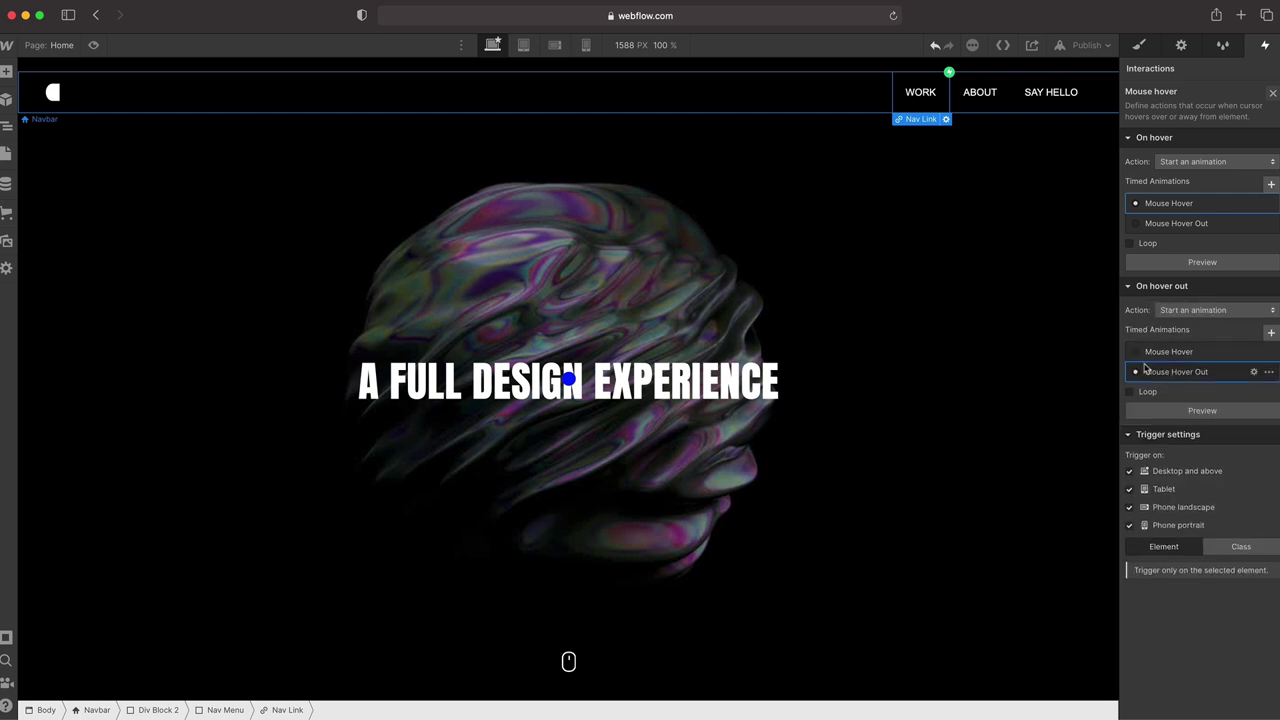
click(91, 45)
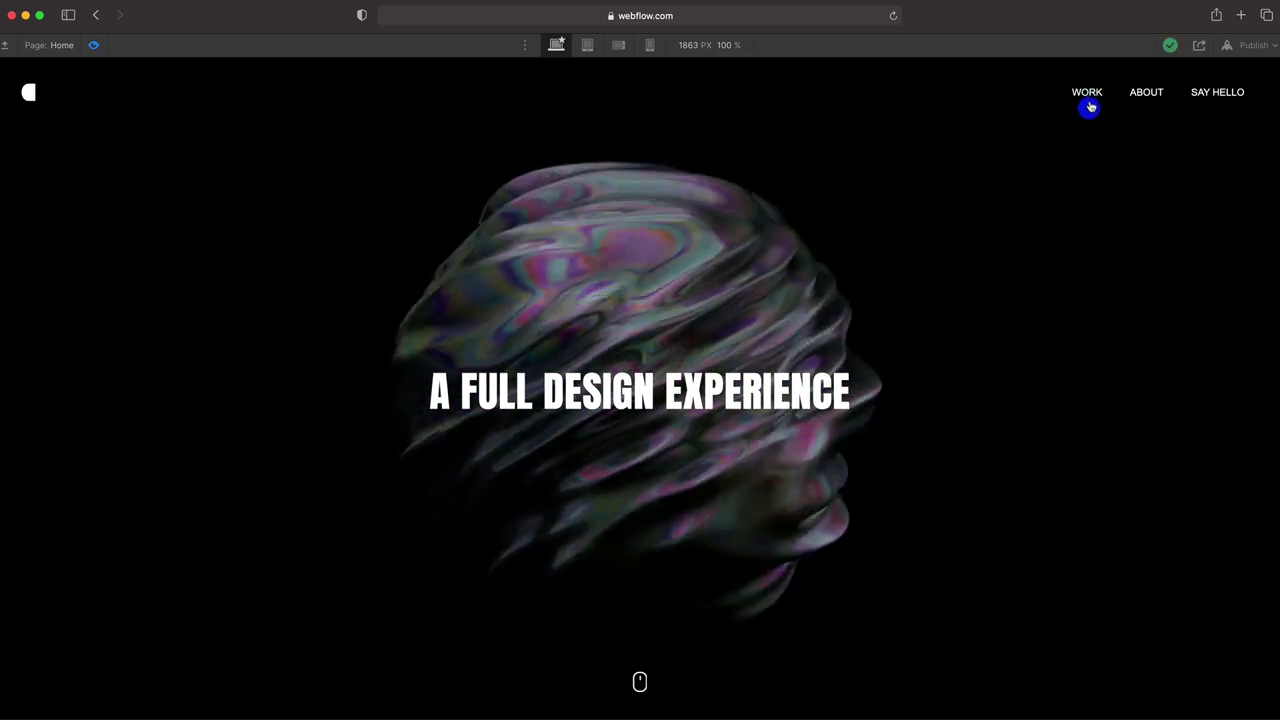
Set the Body (All Pages) cursor to none to hide the system cursor
click(93, 44)
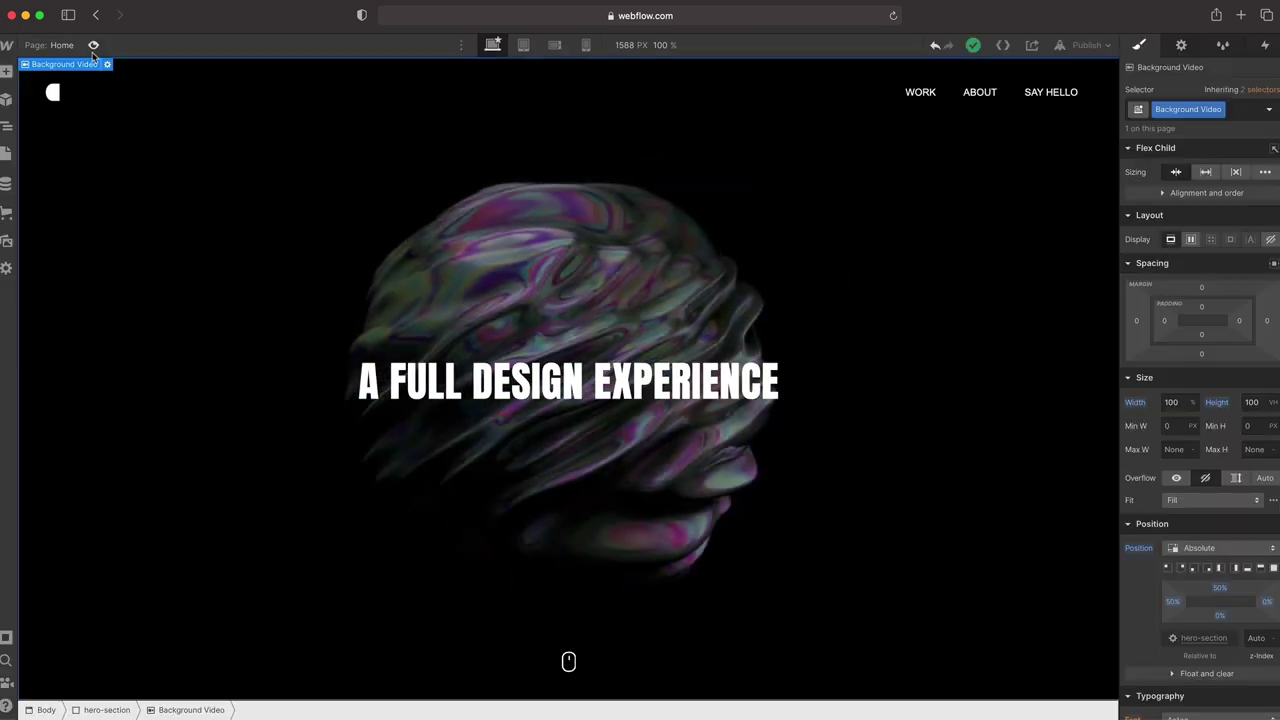
click(7, 126)
click(48, 98)
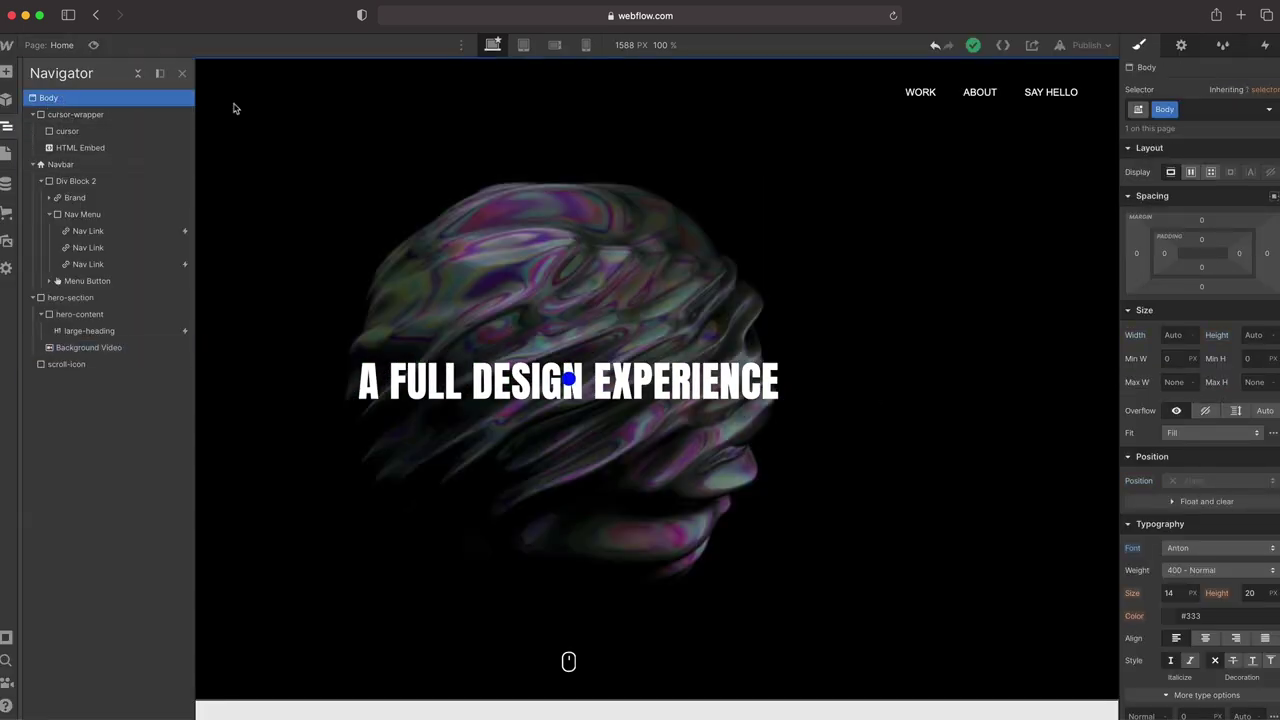
click(1264, 90)
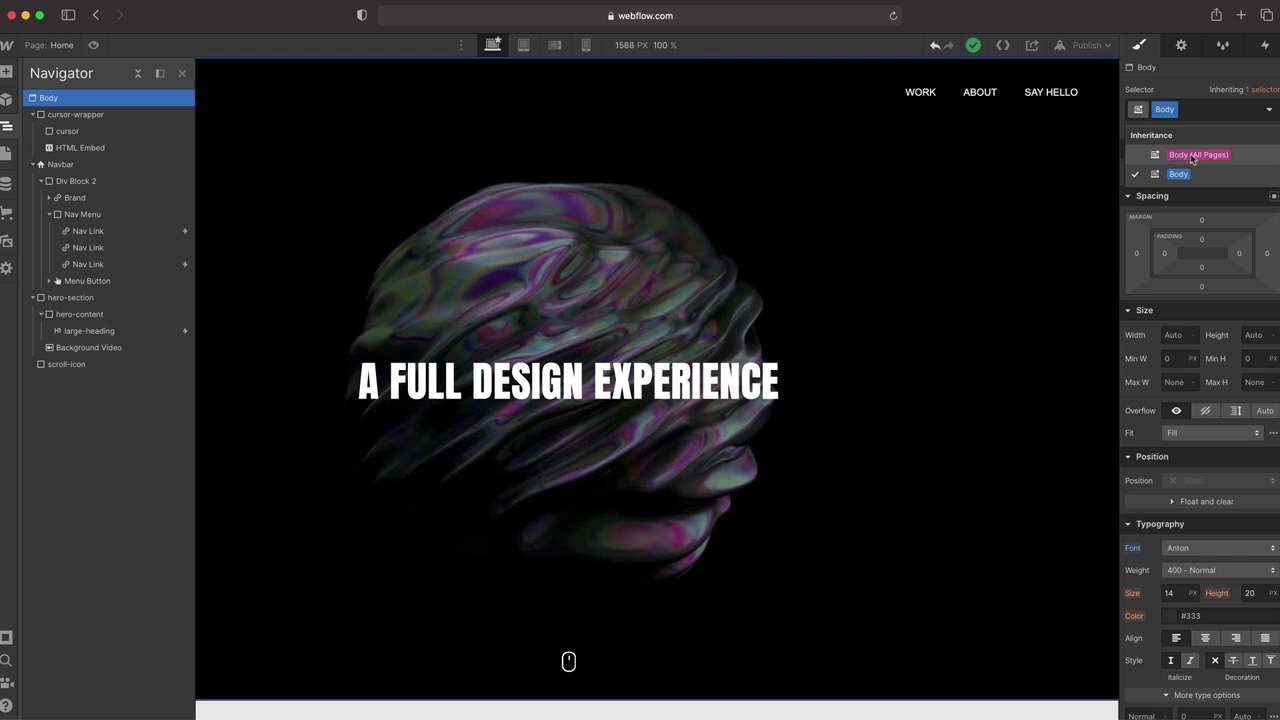
click(1197, 155)
scroll(1143, 372, down, 5)
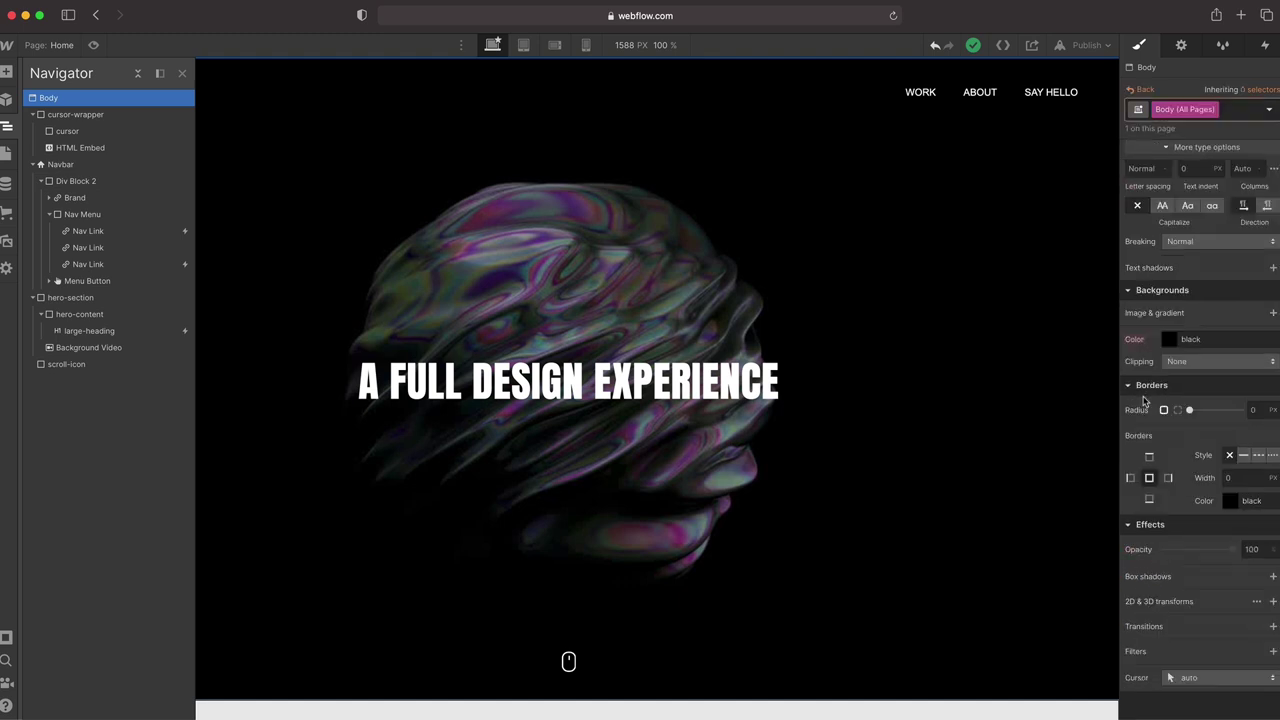
click(1190, 678)
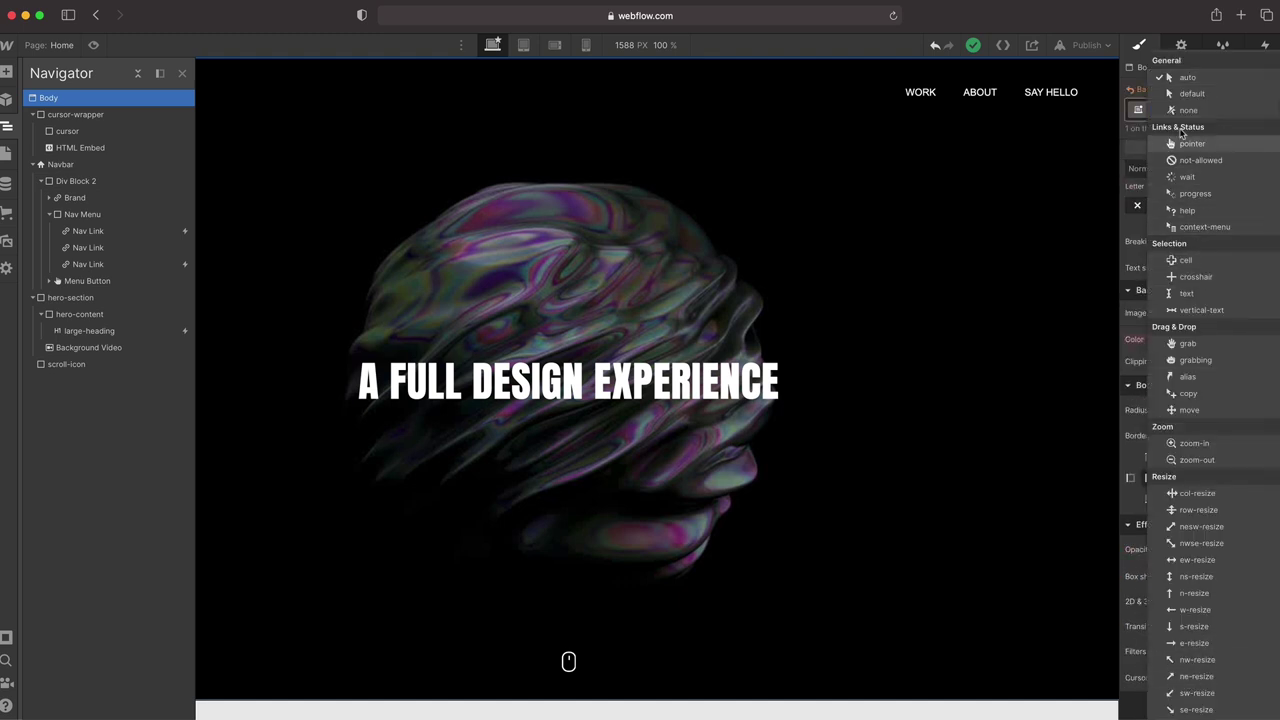
click(1188, 110)
Set the All Links cursor to none, then preview the finished cursor effect
click(922, 92)
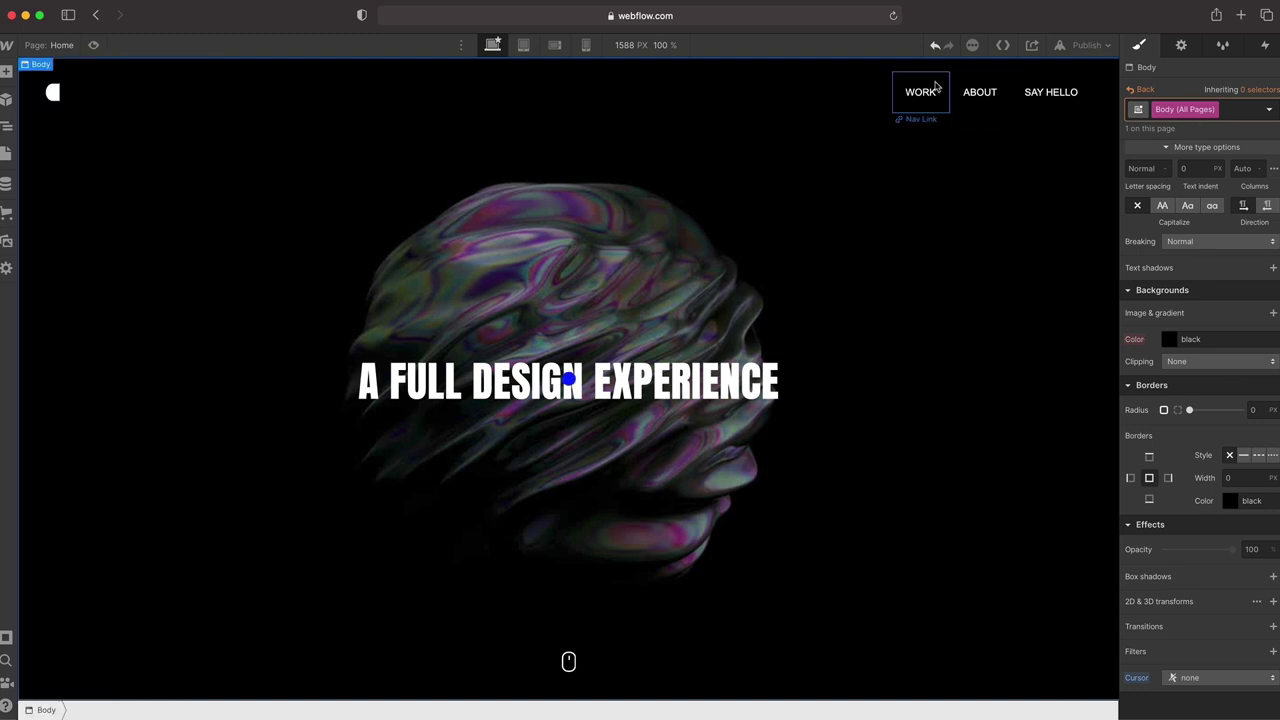
click(1260, 89)
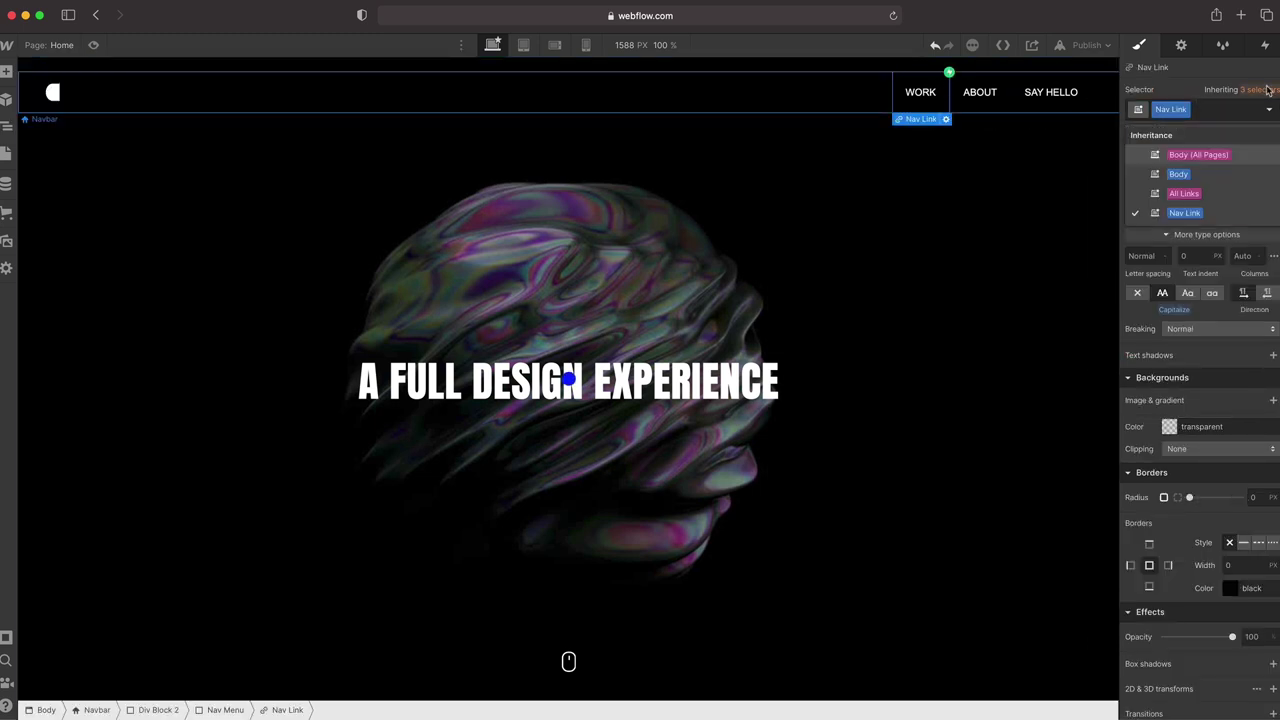
click(1186, 194)
scroll(1160, 403, down, 3)
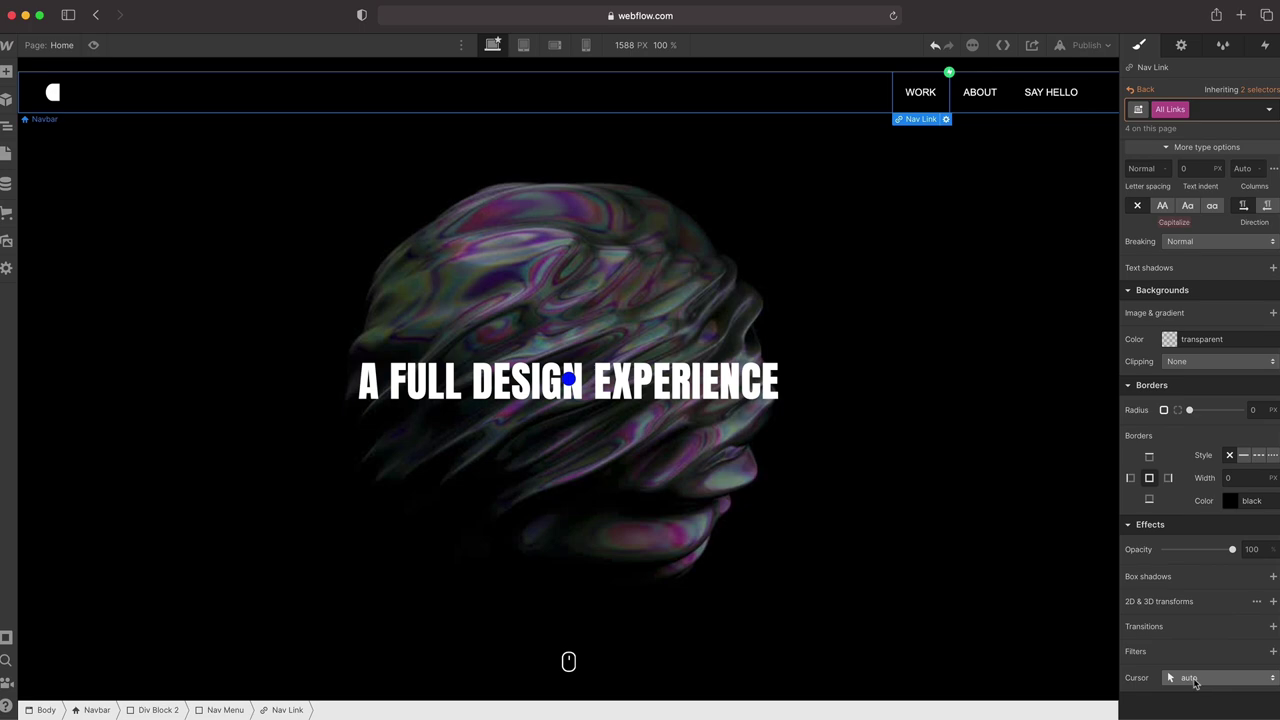
click(1168, 677)
click(1188, 110)
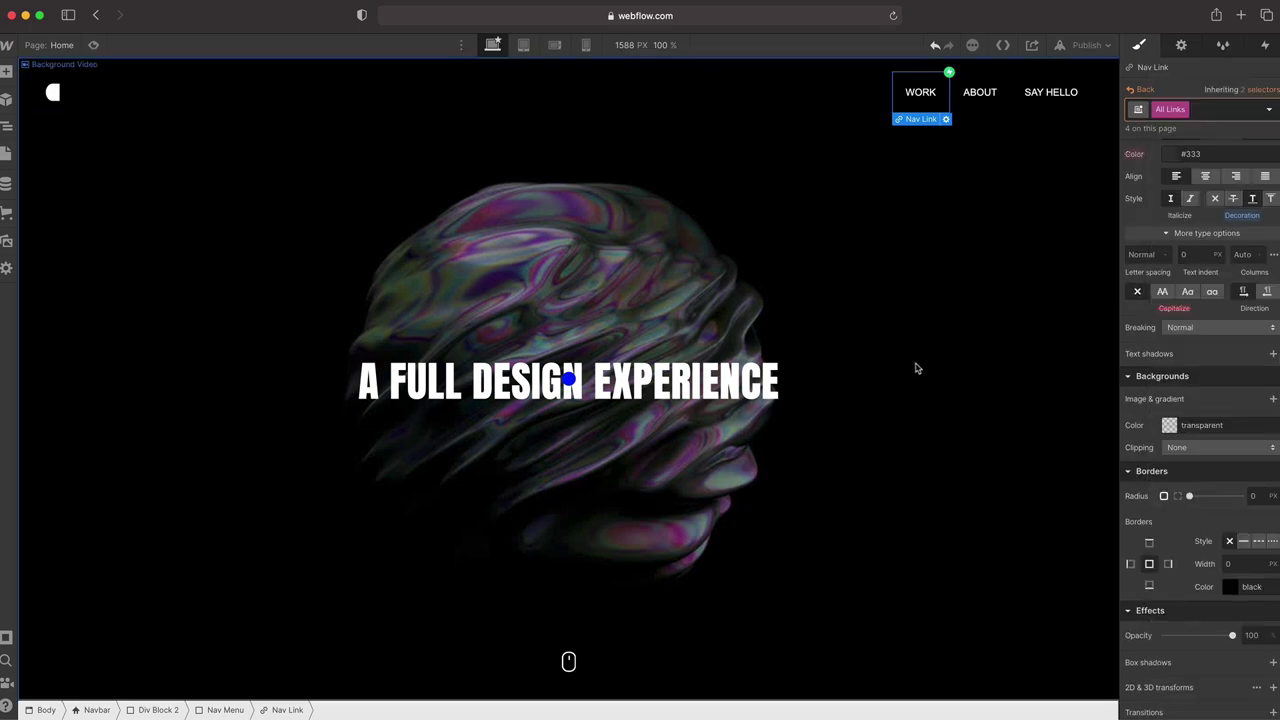
key(super+shift+p)
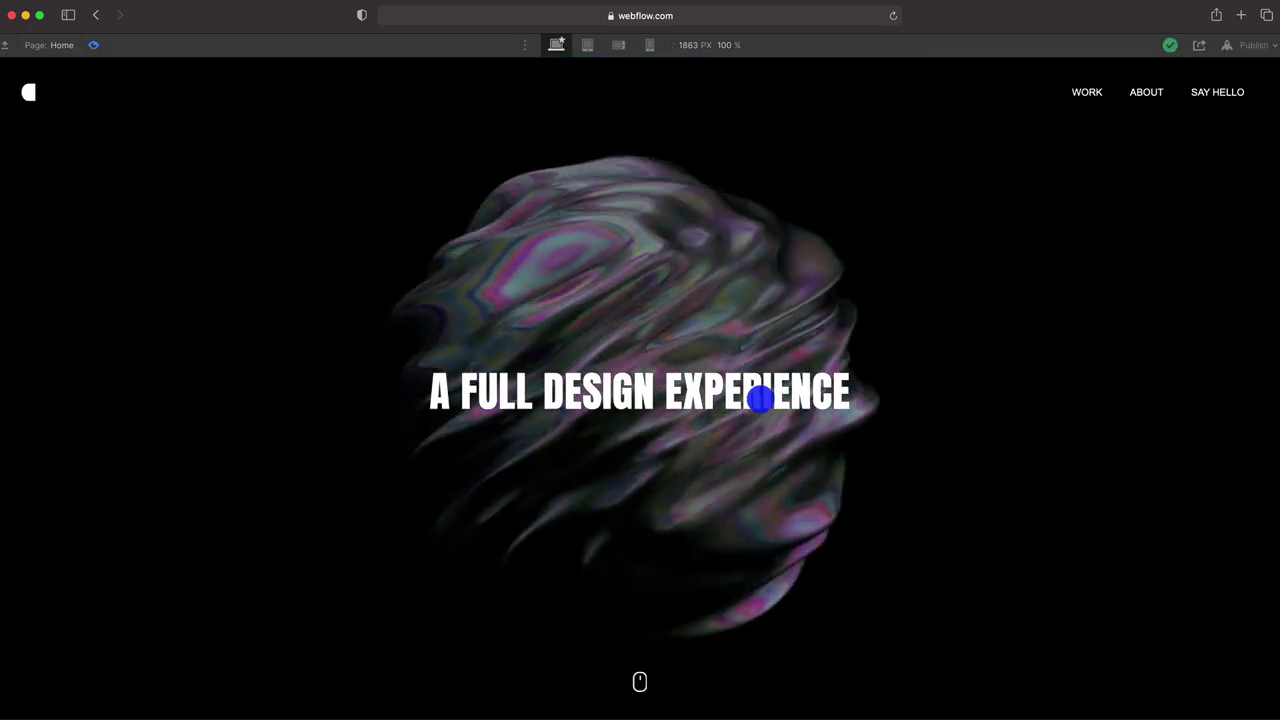